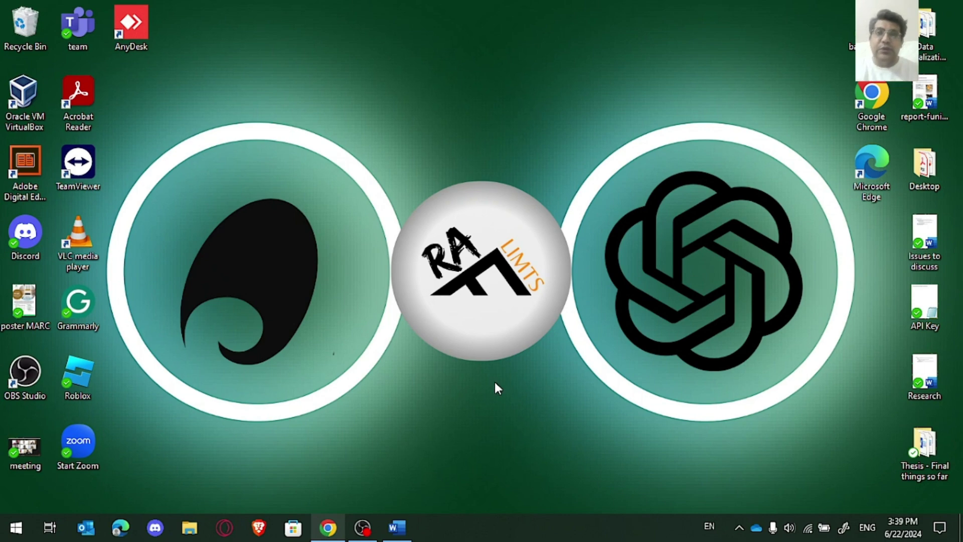
# Step: Go to the OpenAI API platform from the Products menu
pyautogui.click(327, 528)
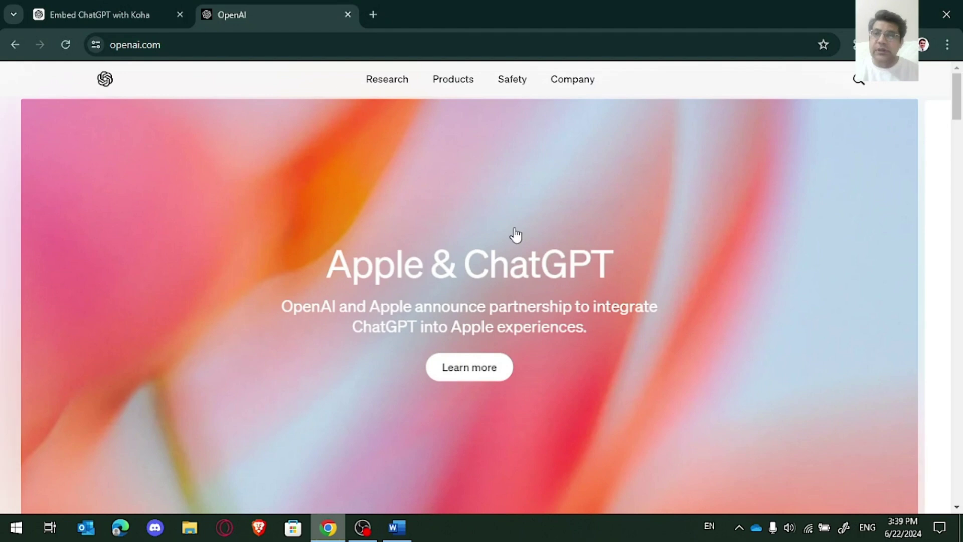
pyautogui.click(452, 90)
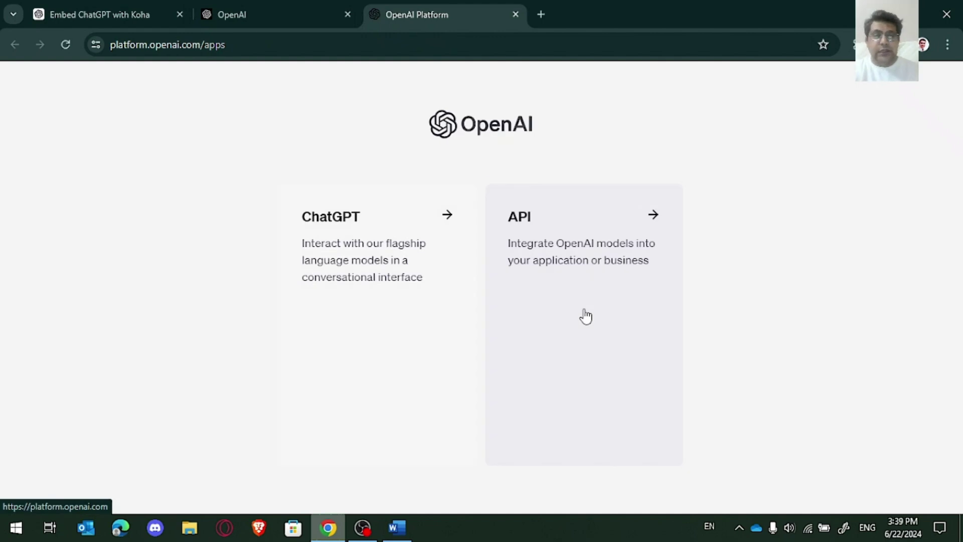
pyautogui.click(586, 304)
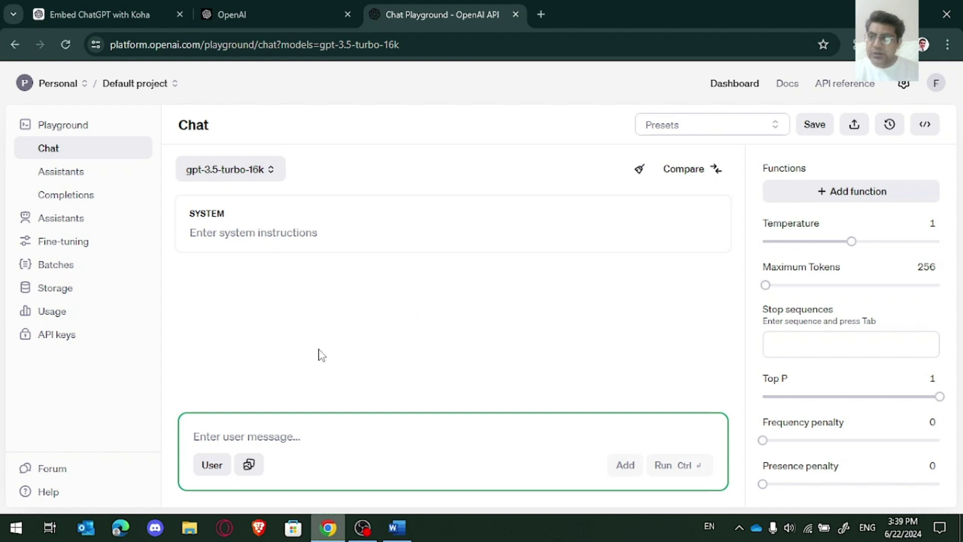
# Step: View the Chat playground's code and its available libraries, then close the code view
pyautogui.click(753, 221)
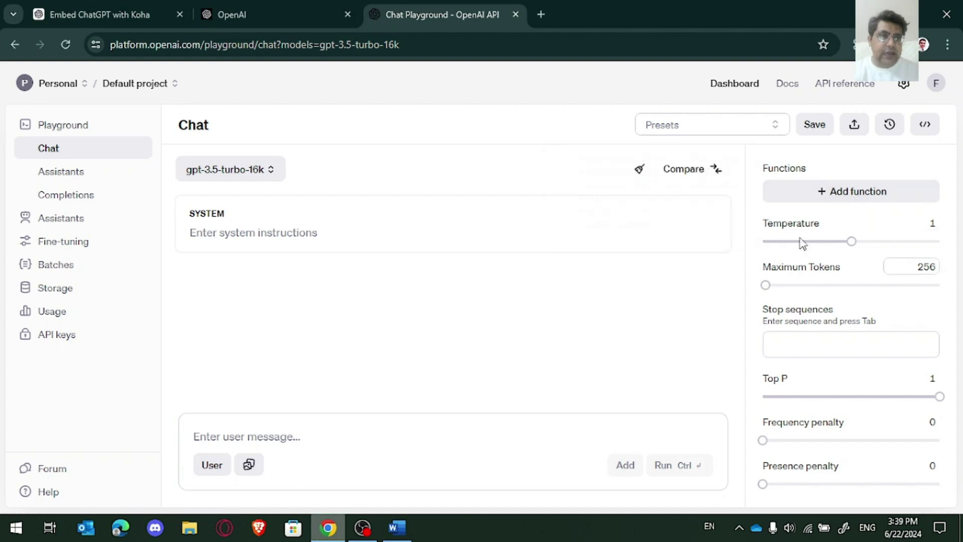
pyautogui.click(925, 124)
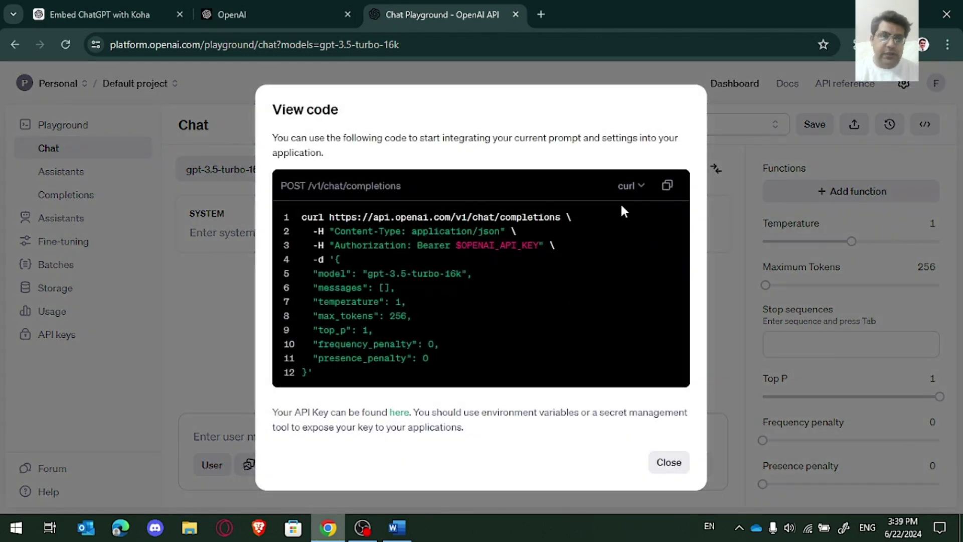
pyautogui.click(628, 189)
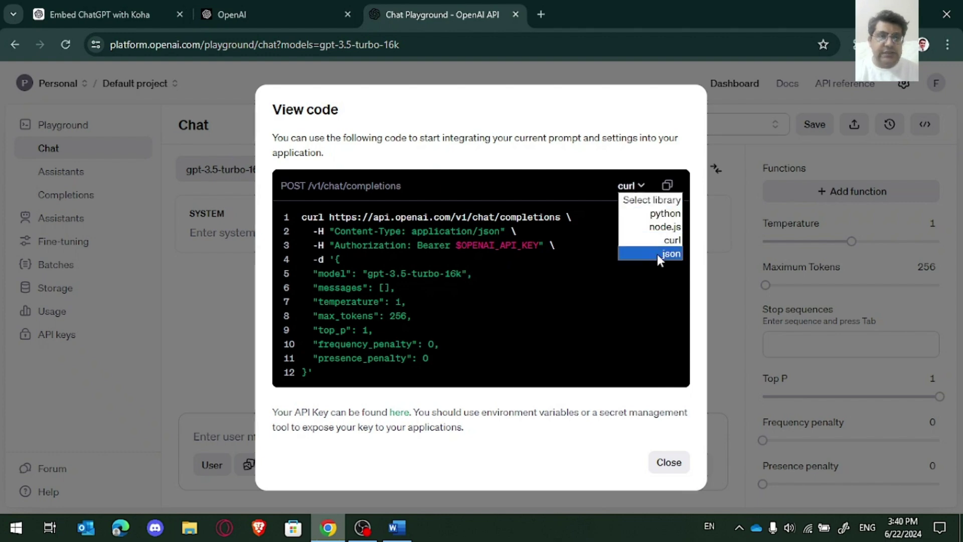
pyautogui.click(670, 464)
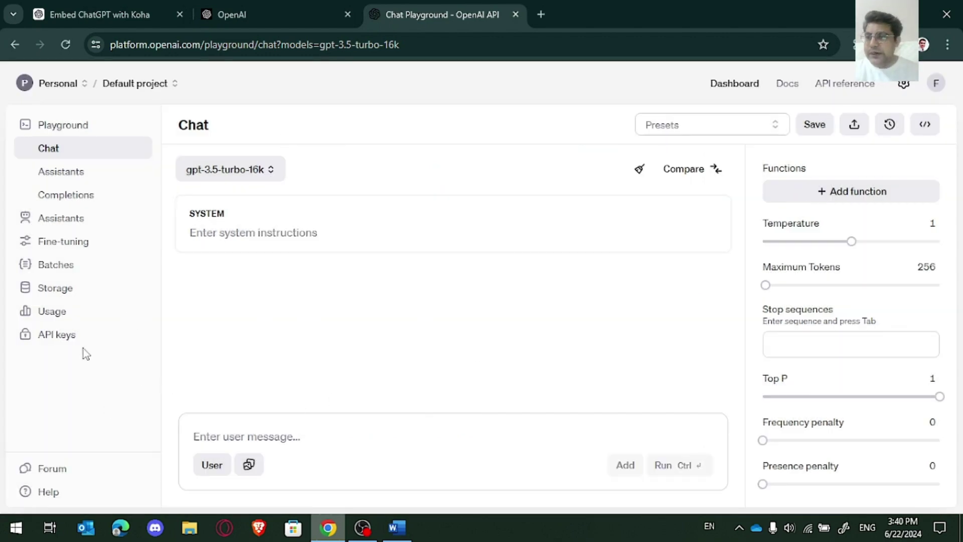
# Step: Start a new secret key on the API keys page, owned by You rather than a service account
pyautogui.click(59, 341)
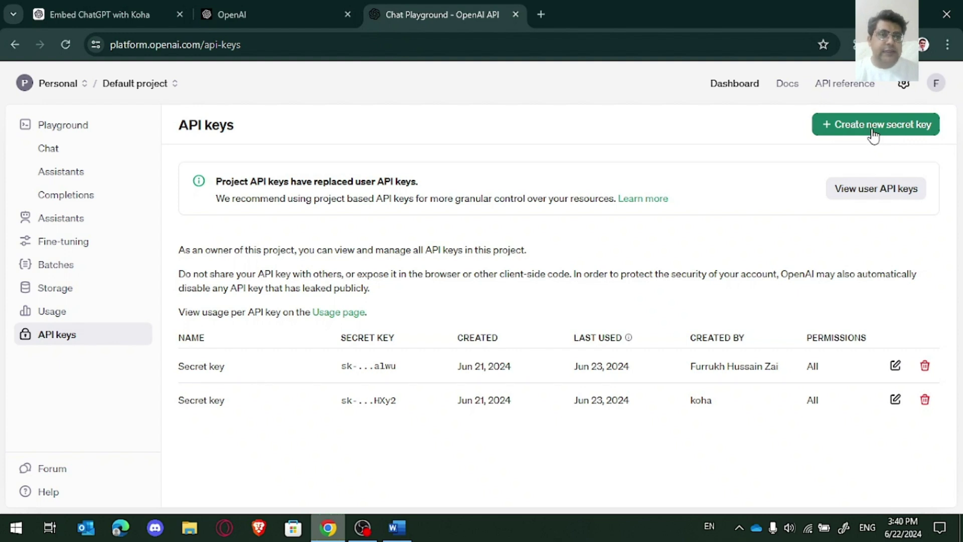
pyautogui.click(873, 132)
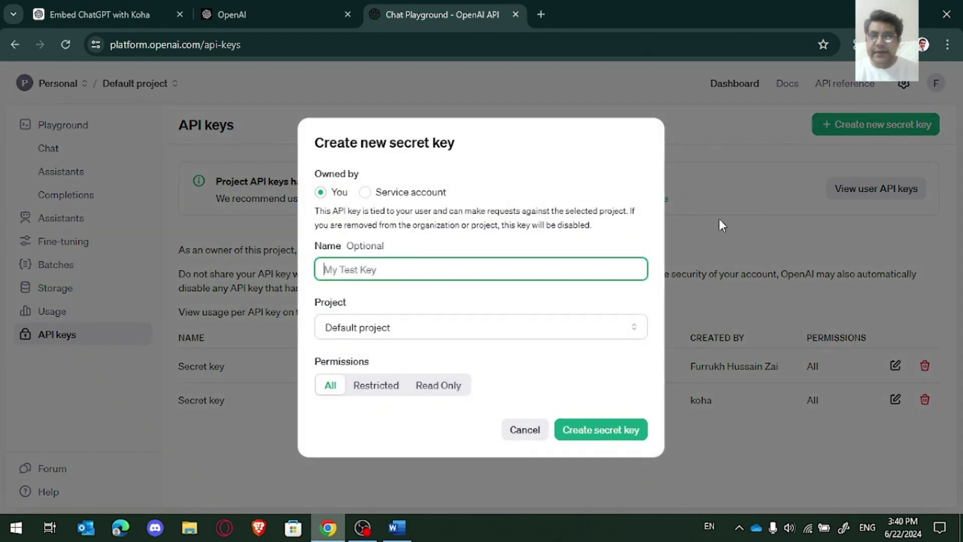
pyautogui.click(369, 193)
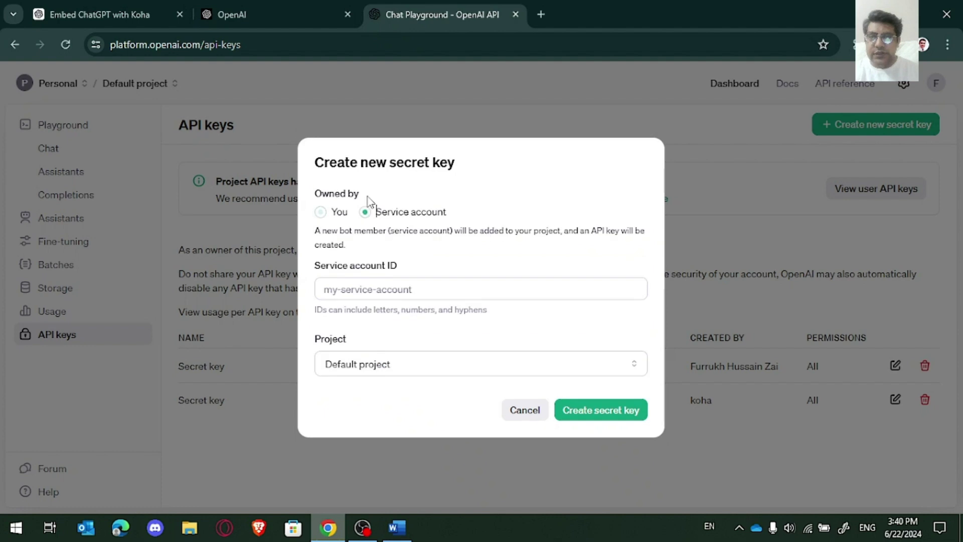
pyautogui.click(321, 211)
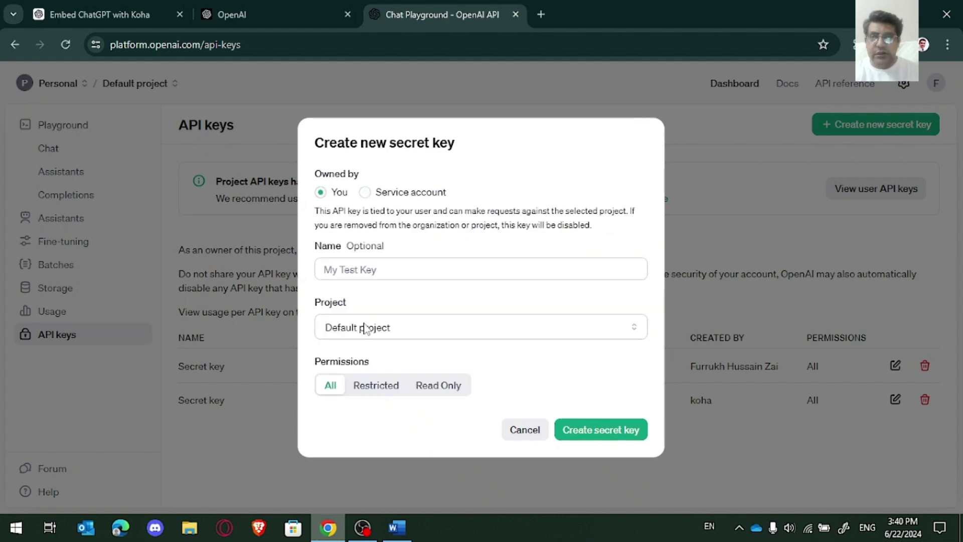
pyautogui.click(393, 268)
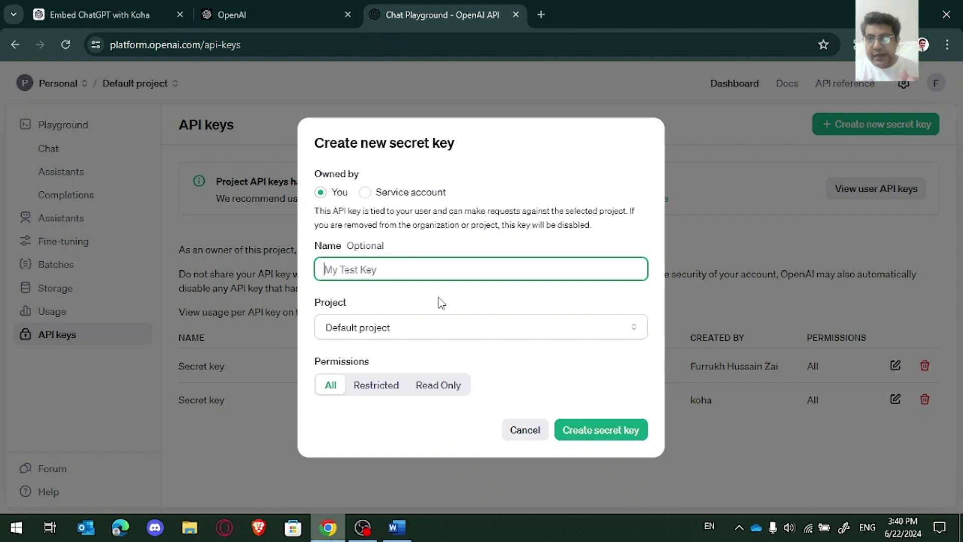
# Step: Keep Default project and set the key's permissions to All after trying Restricted and Read Only
pyautogui.click(363, 331)
pyautogui.click(389, 339)
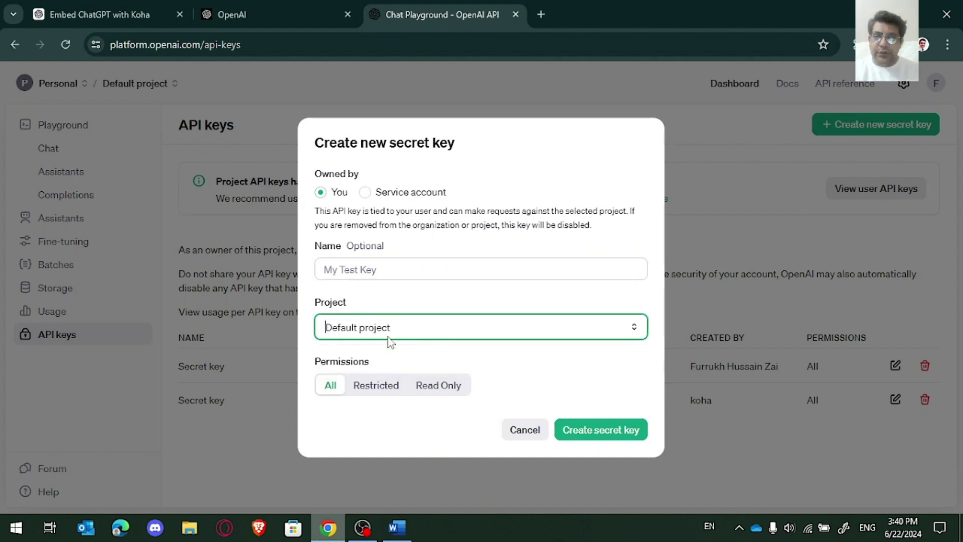
pyautogui.click(384, 388)
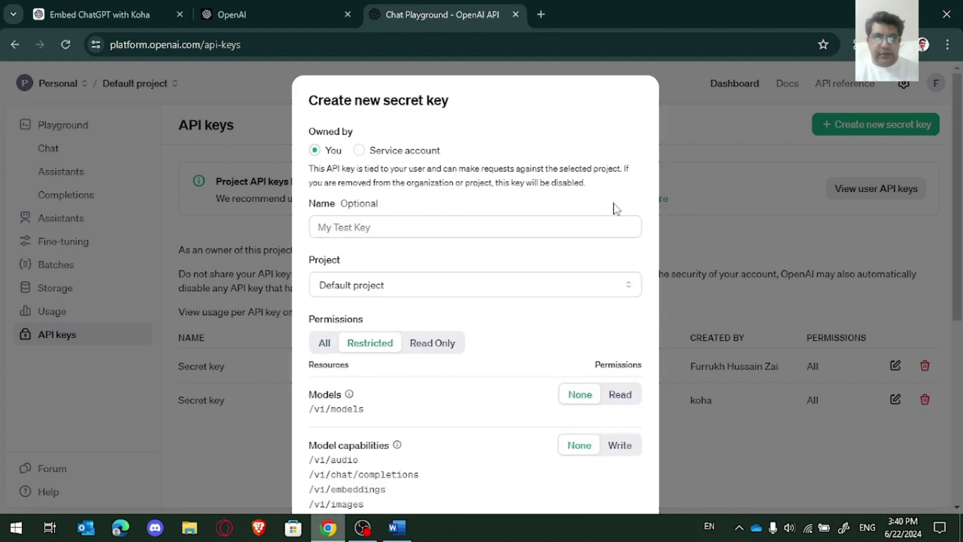
pyautogui.click(434, 343)
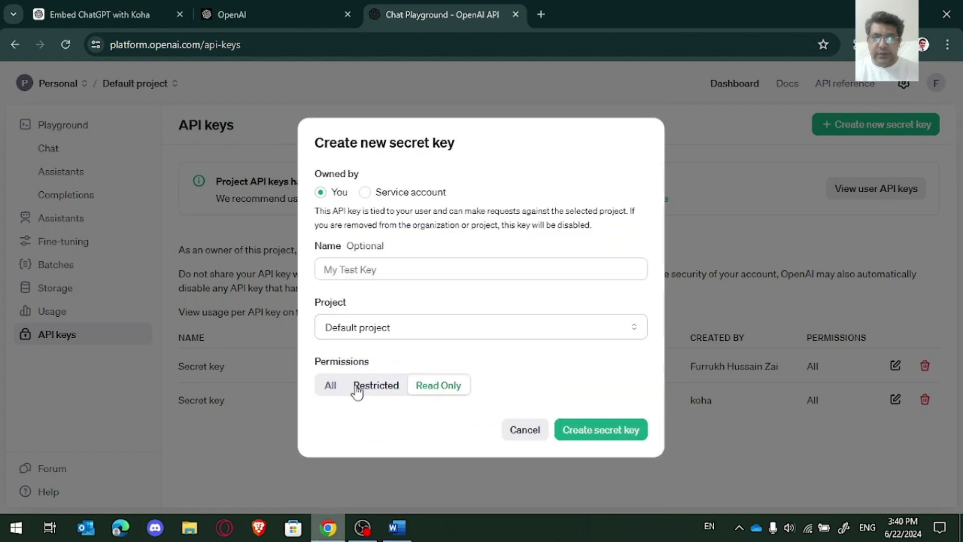
pyautogui.click(377, 387)
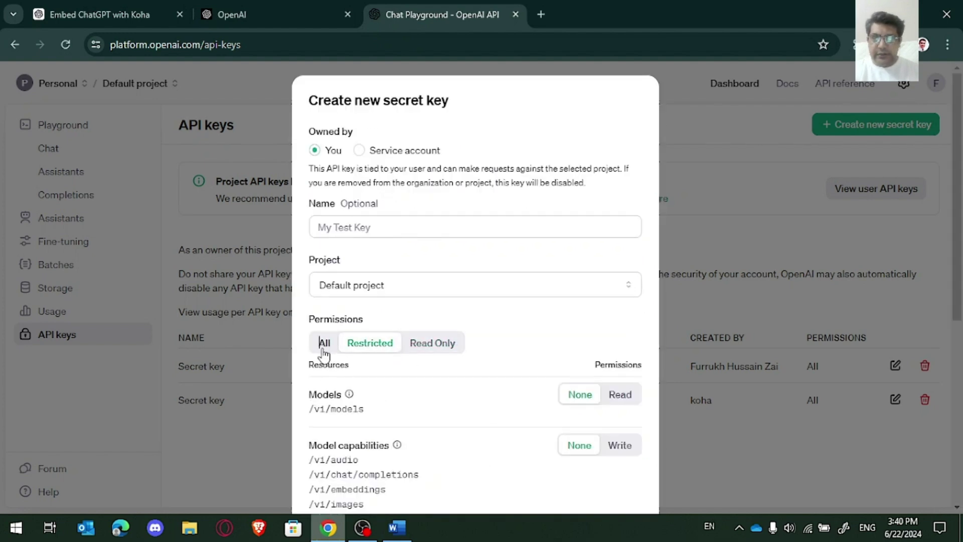
pyautogui.click(324, 347)
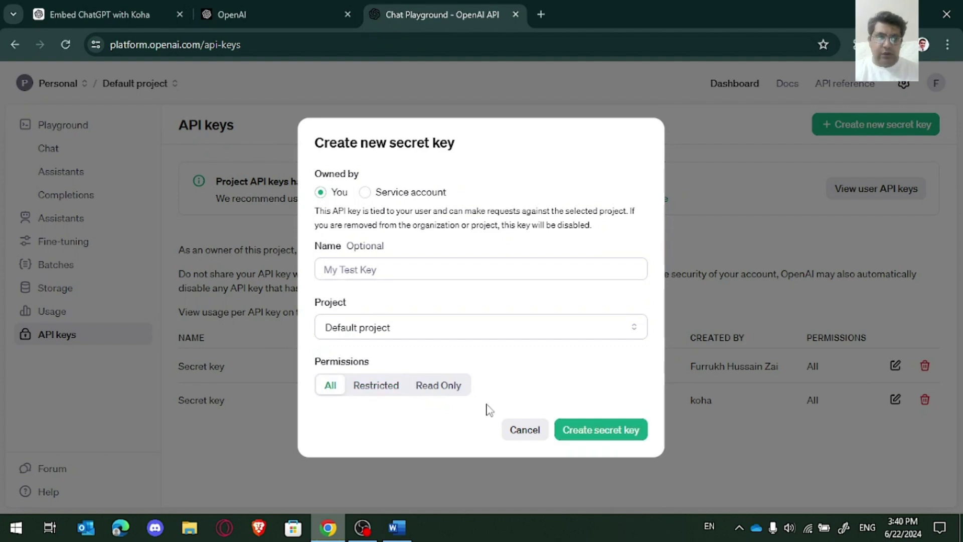
pyautogui.moveTo(377, 364); pyautogui.dragTo(307, 361)
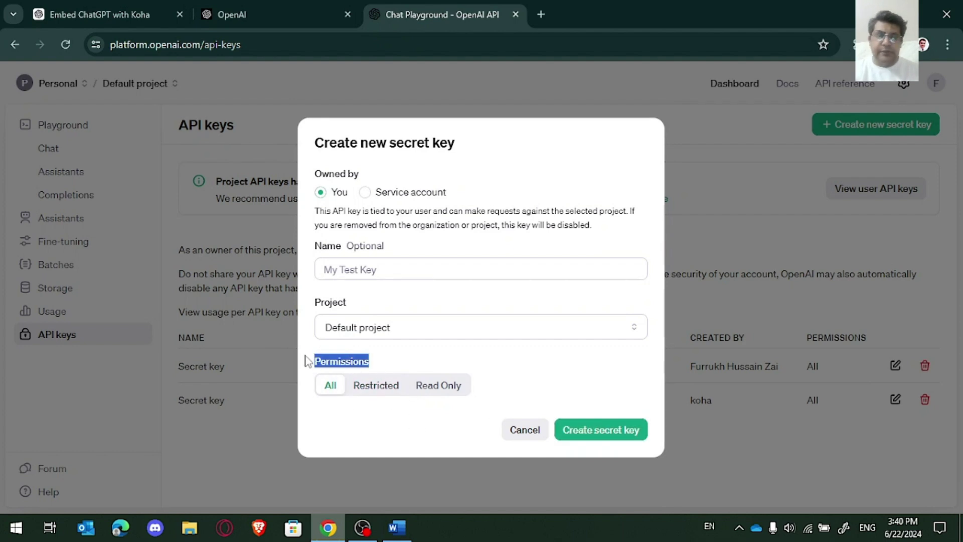
pyautogui.click(399, 270)
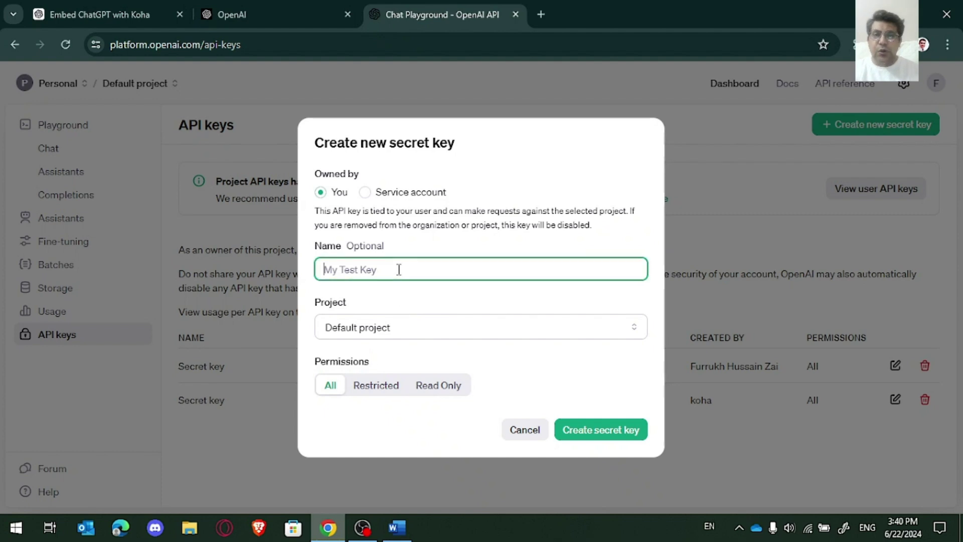
# Step: Generate the secret key and paste a copy into the Word keys document
pyautogui.click(610, 428)
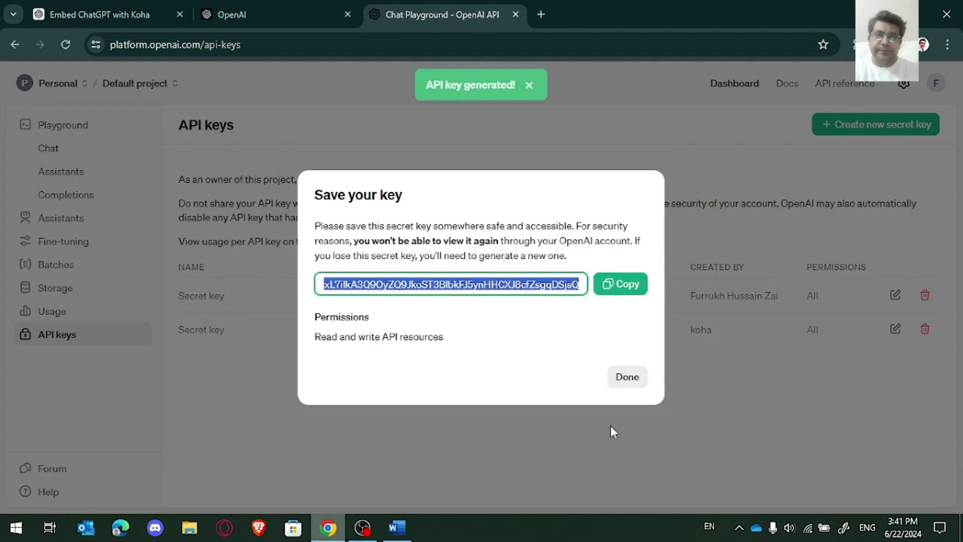
pyautogui.click(613, 282)
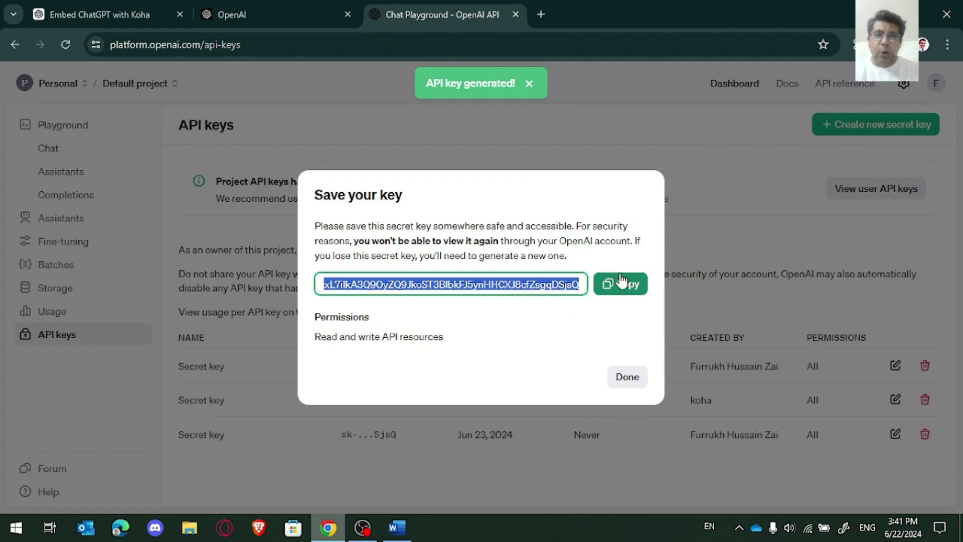
pyautogui.click(409, 529)
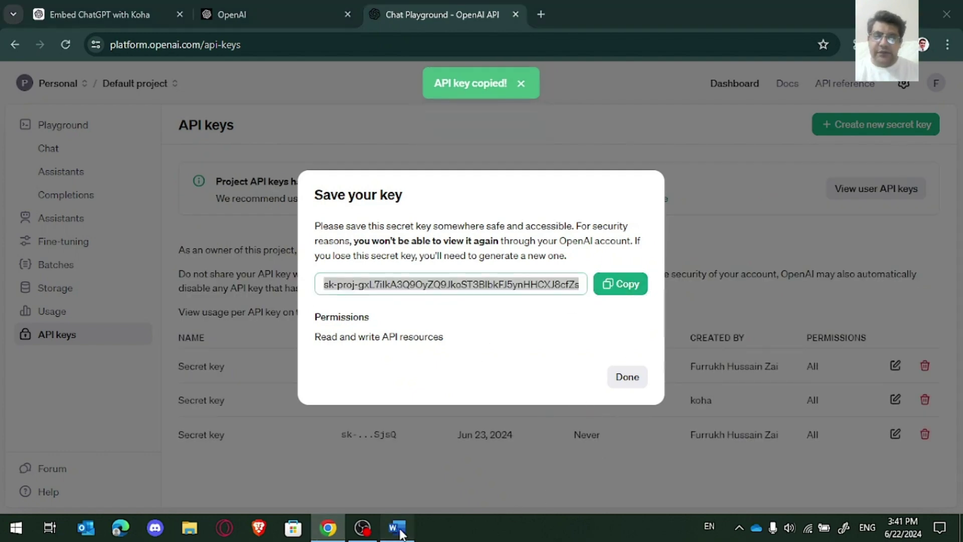
pyautogui.hotkey('ctrl', 'v')
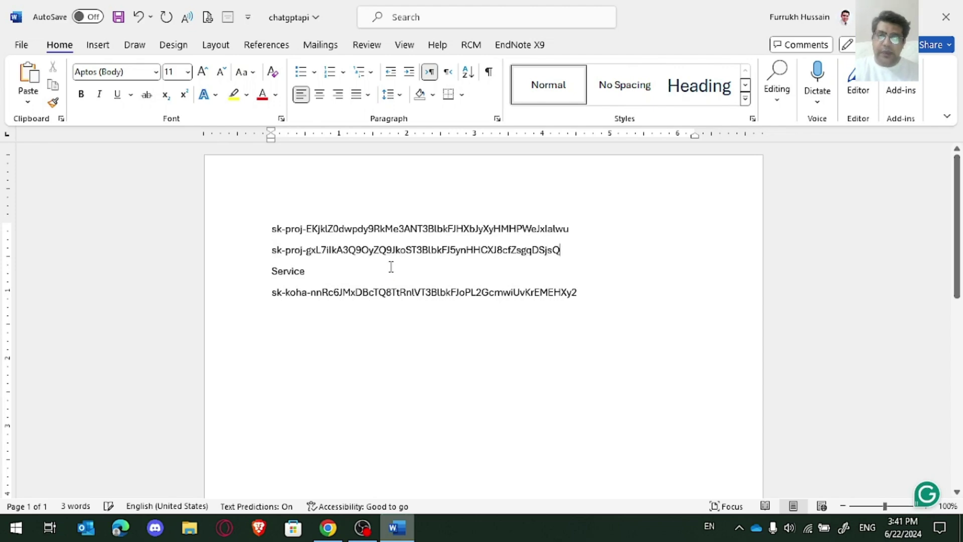
# Step: Close the save-key dialog and return to the Embed ChatGPT with Koha conversation
pyautogui.click(328, 528)
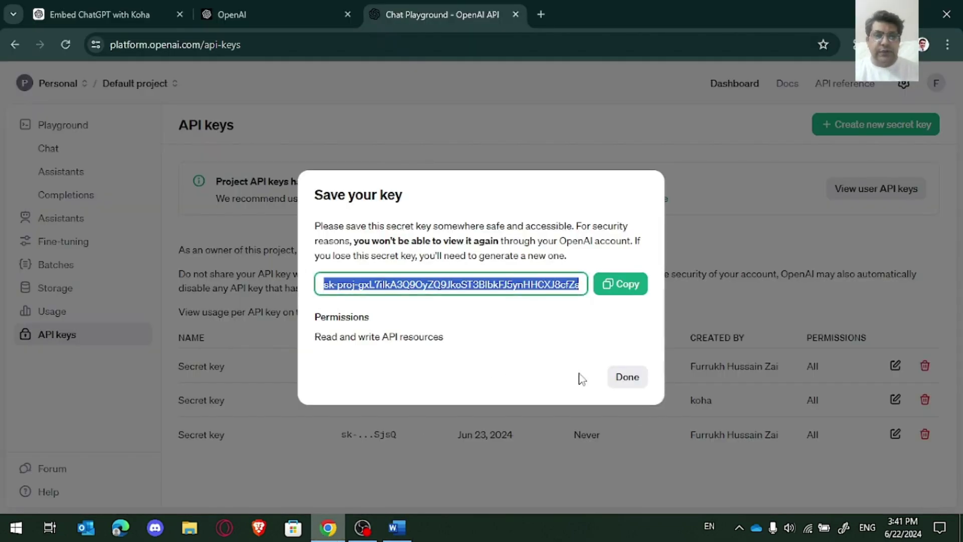
pyautogui.click(628, 377)
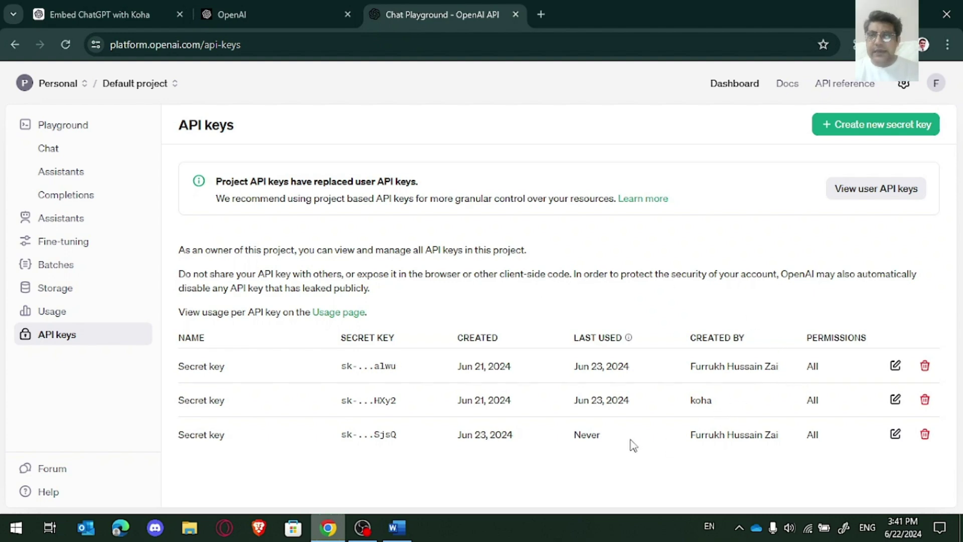
pyautogui.click(151, 14)
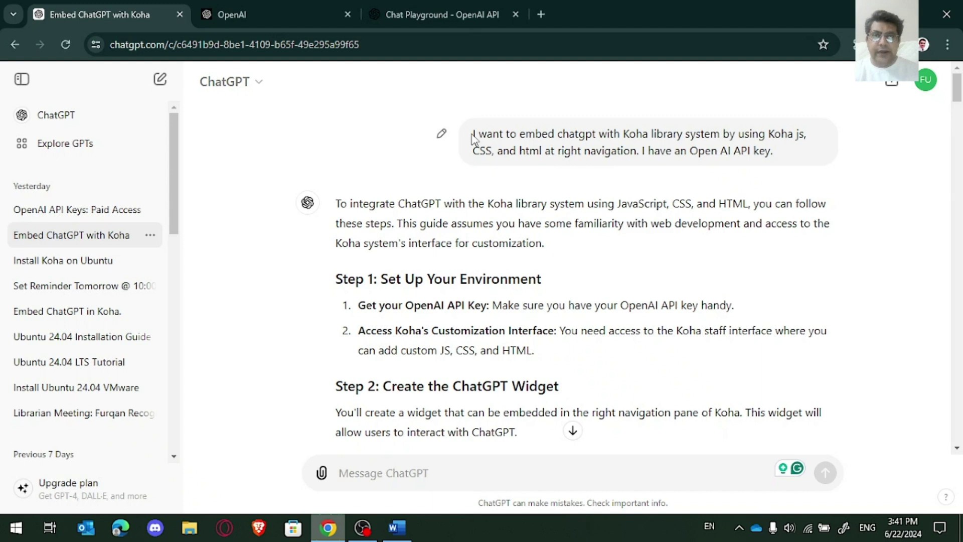
pyautogui.moveTo(473, 134); pyautogui.dragTo(711, 146)
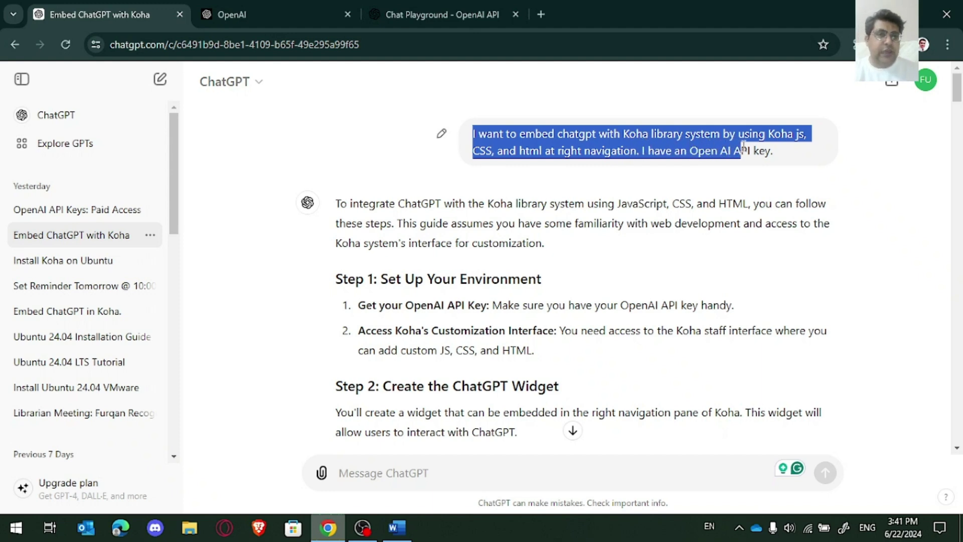
pyautogui.moveTo(756, 146); pyautogui.dragTo(780, 147)
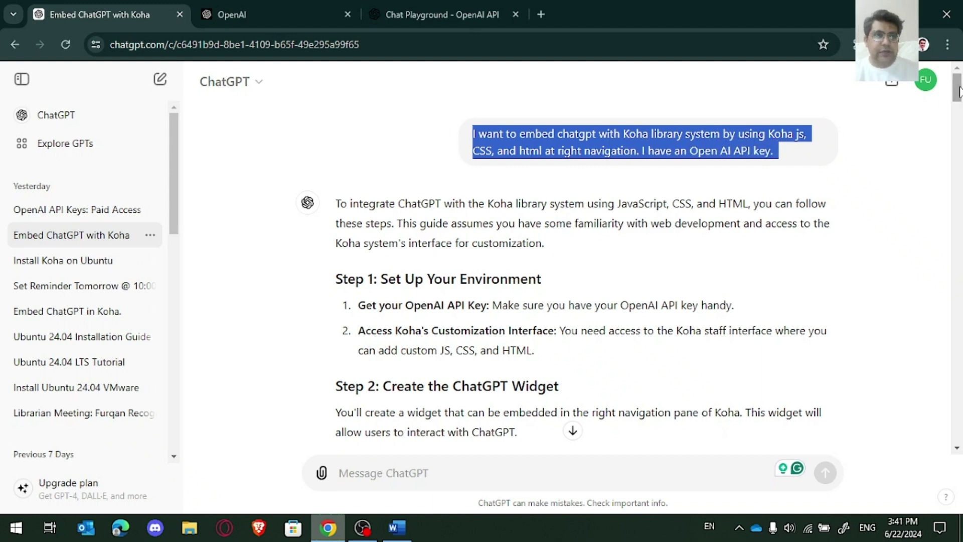
pyautogui.moveTo(960, 90); pyautogui.dragTo(960, 98)
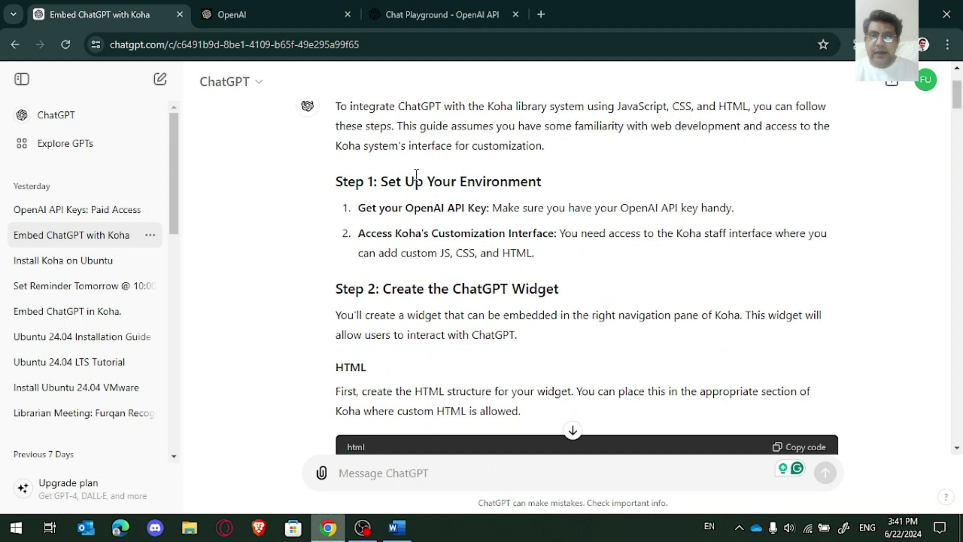
pyautogui.moveTo(337, 180); pyautogui.dragTo(543, 180)
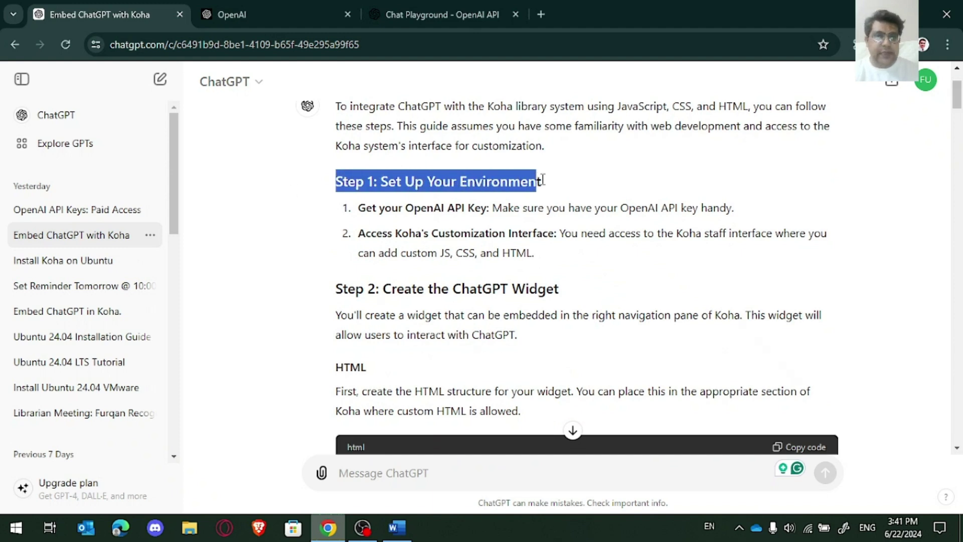
pyautogui.click(341, 213)
pyautogui.moveTo(359, 206); pyautogui.dragTo(740, 207)
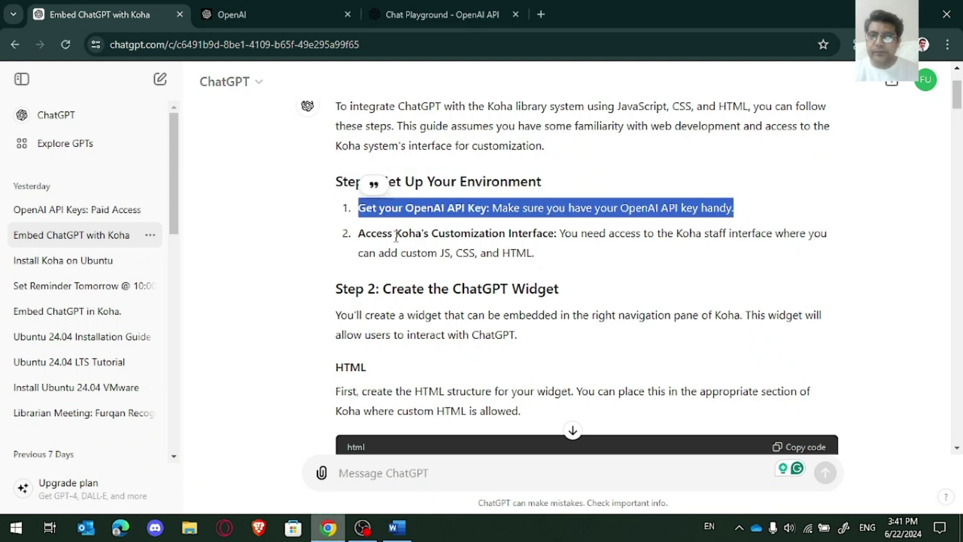
pyautogui.moveTo(361, 237); pyautogui.dragTo(531, 231)
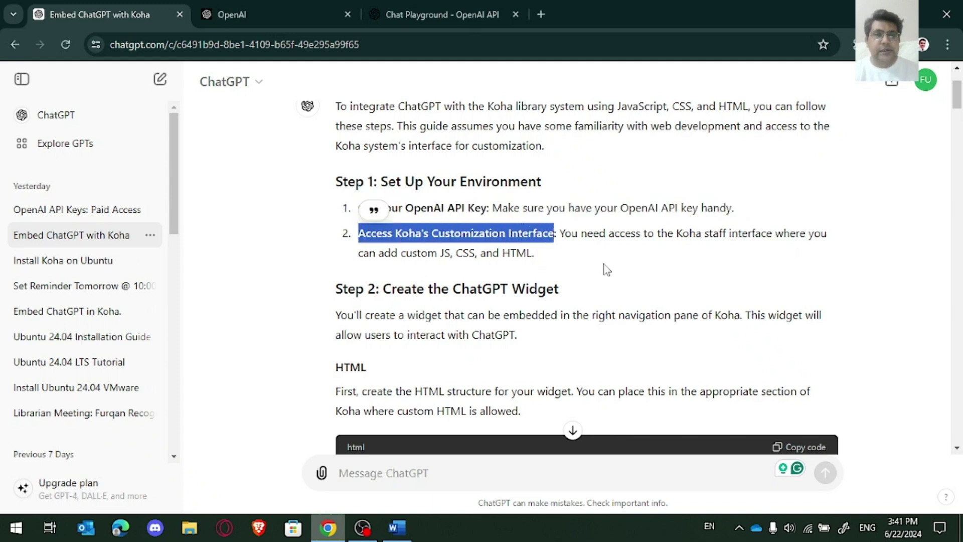
# Step: Search 'koha demo' in a new tab and open the koha-community.org Demo page
pyautogui.click(542, 8)
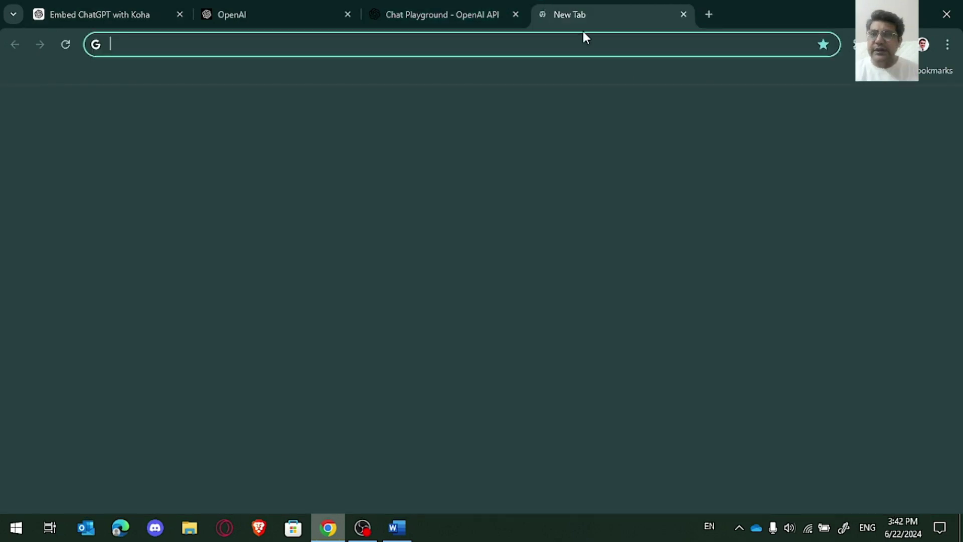
pyautogui.write('koha')
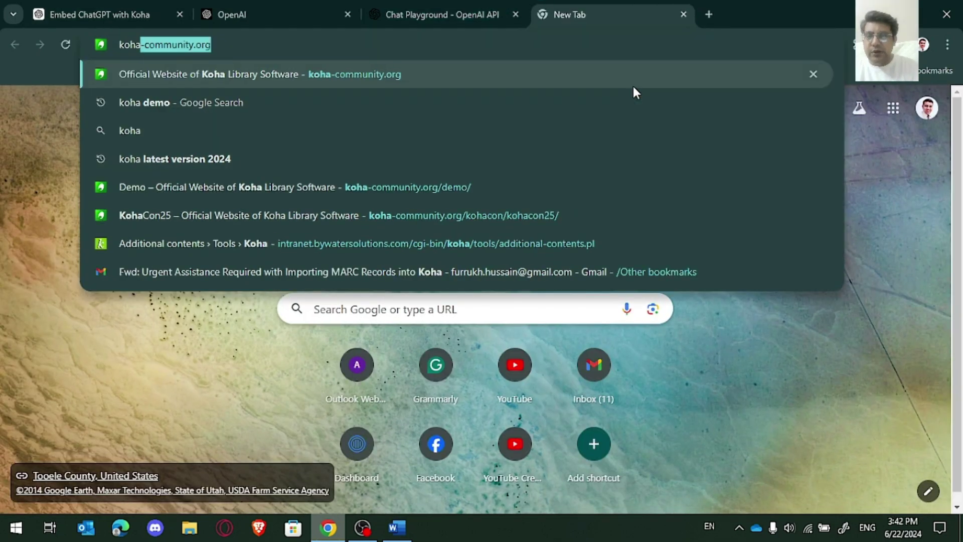
pyautogui.write(' demo')
pyautogui.press('Return')
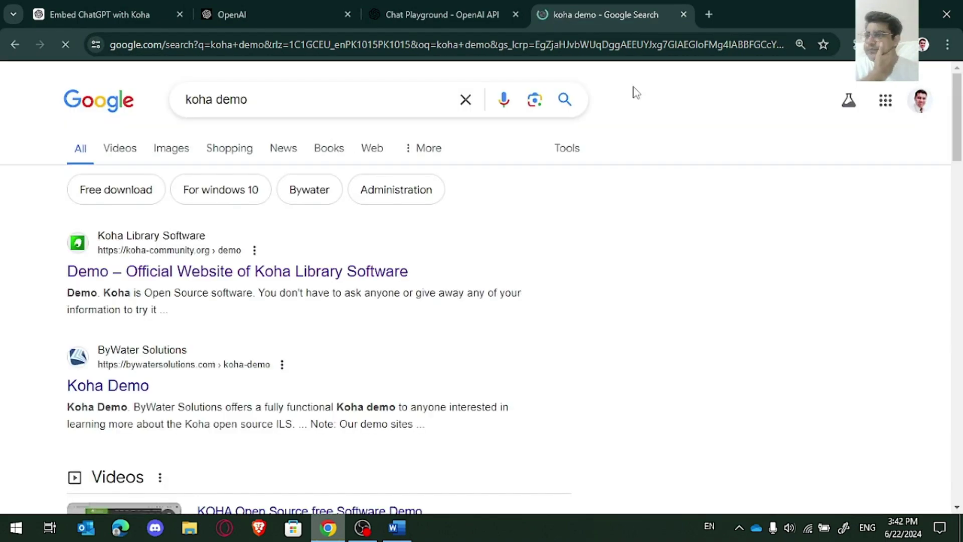
pyautogui.click(257, 277)
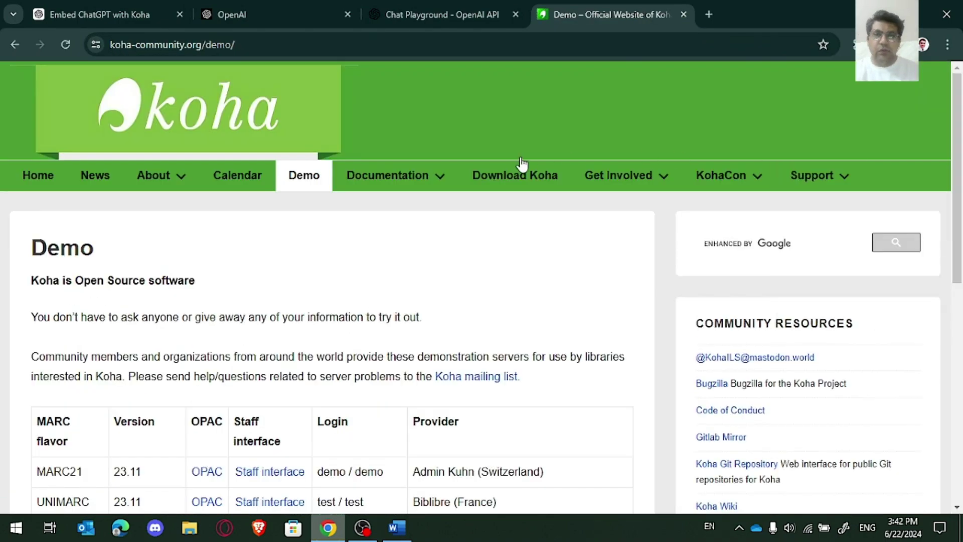
# Step: Open ByWater's staff interface link in a new tab
pyautogui.click(959, 306)
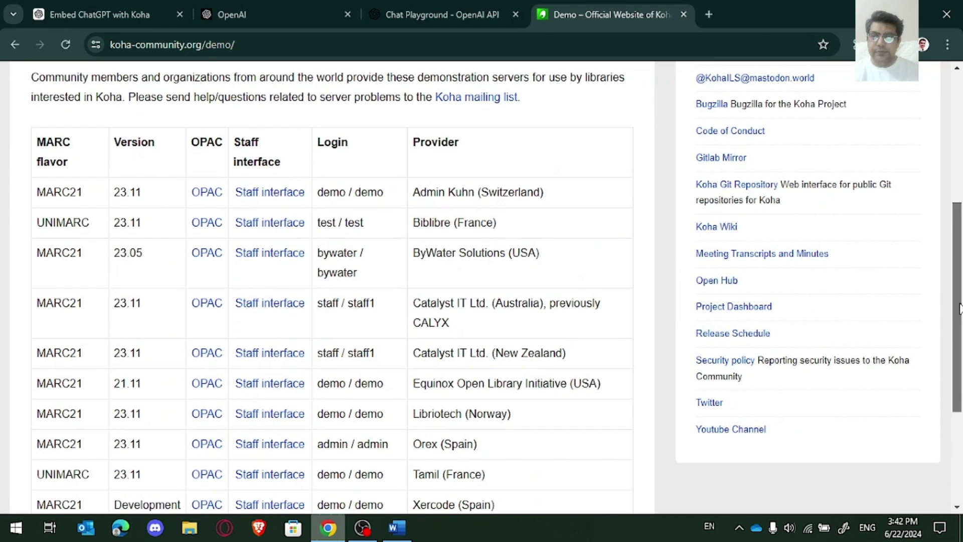
pyautogui.rightClick(271, 260)
pyautogui.click(324, 267)
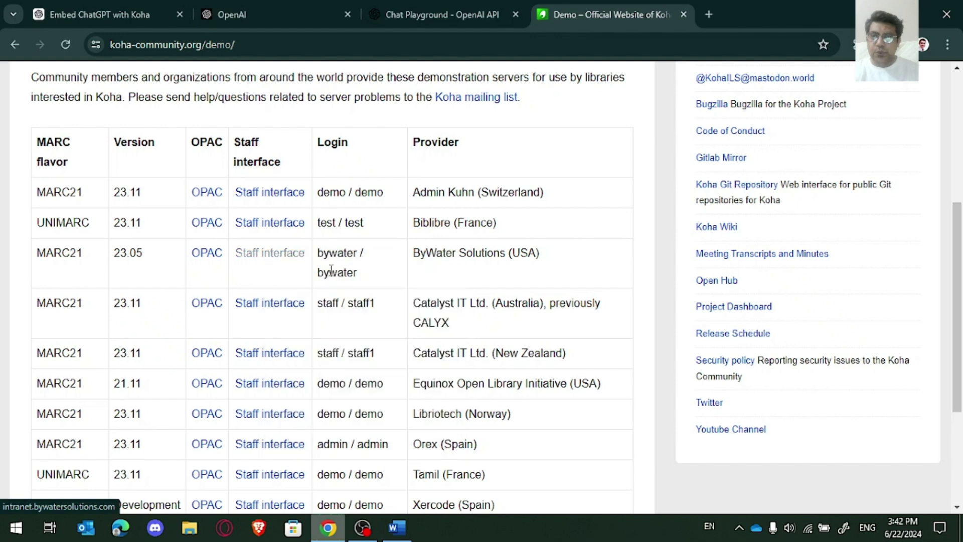
# Step: Open ByWater's demo OPAC, then view the staff interface home page at 100% zoom
pyautogui.click(194, 254)
pyautogui.click(736, 8)
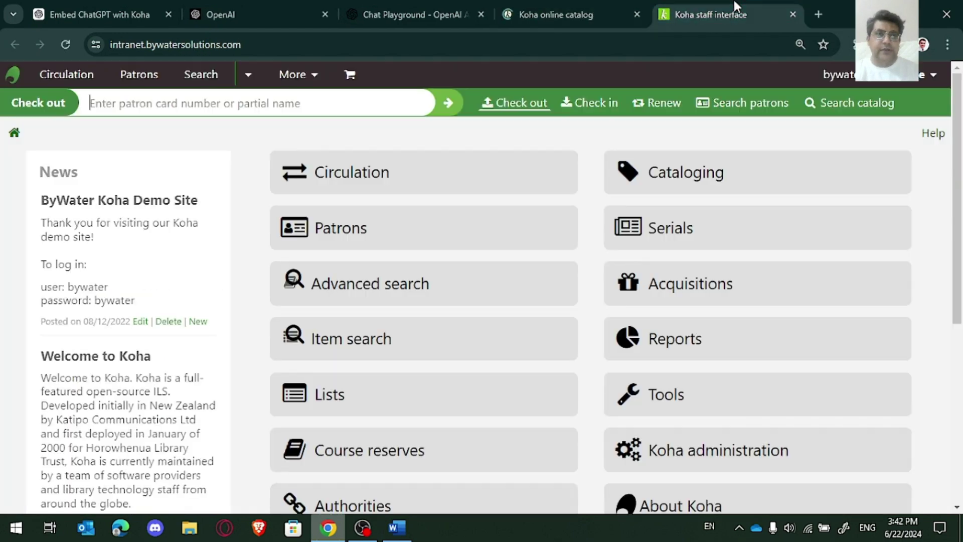
pyautogui.moveTo(961, 199)
pyautogui.mouseDown()
pyautogui.moveTo(961, 271)
pyautogui.moveTo(961, 184)
pyautogui.moveTo(961, 216)
pyautogui.mouseUp()
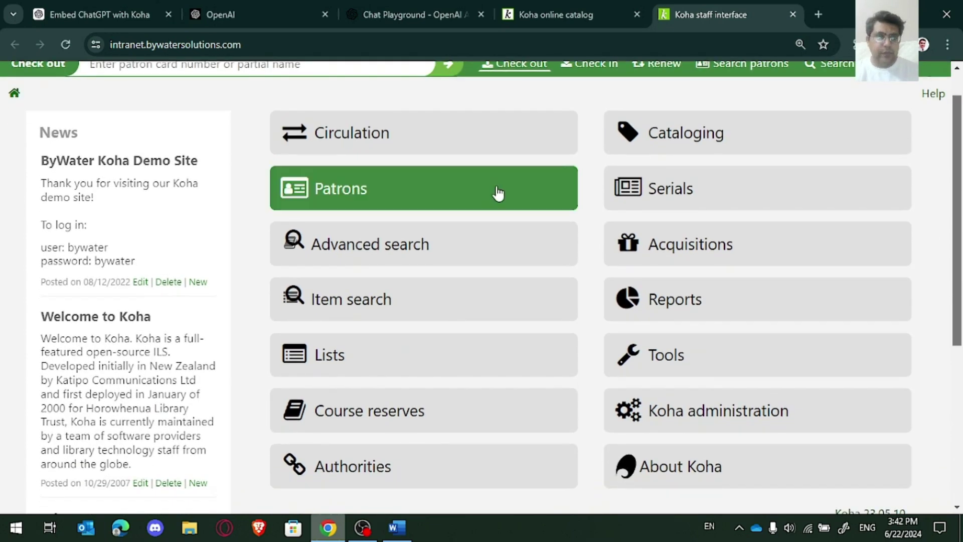
pyautogui.scroll(-1, 956, 301)
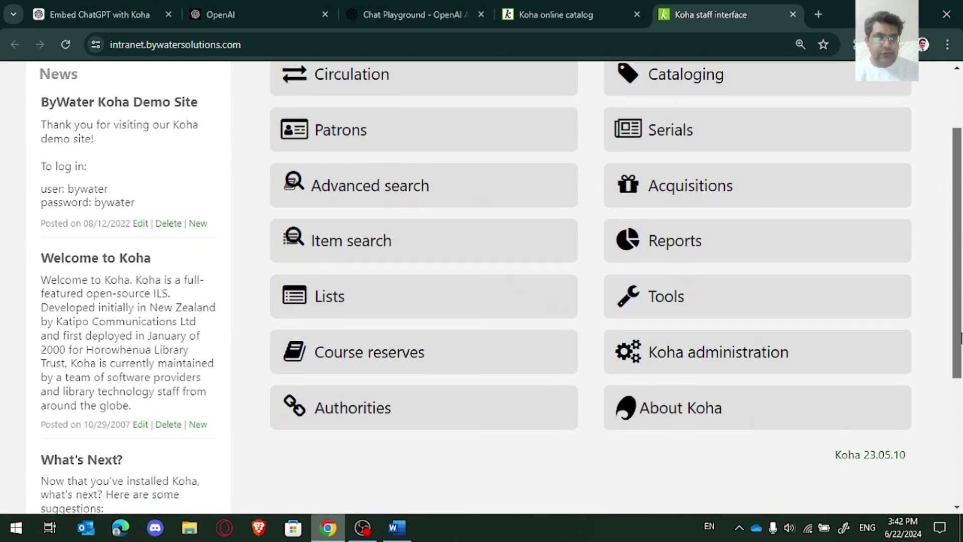
pyautogui.click(801, 44)
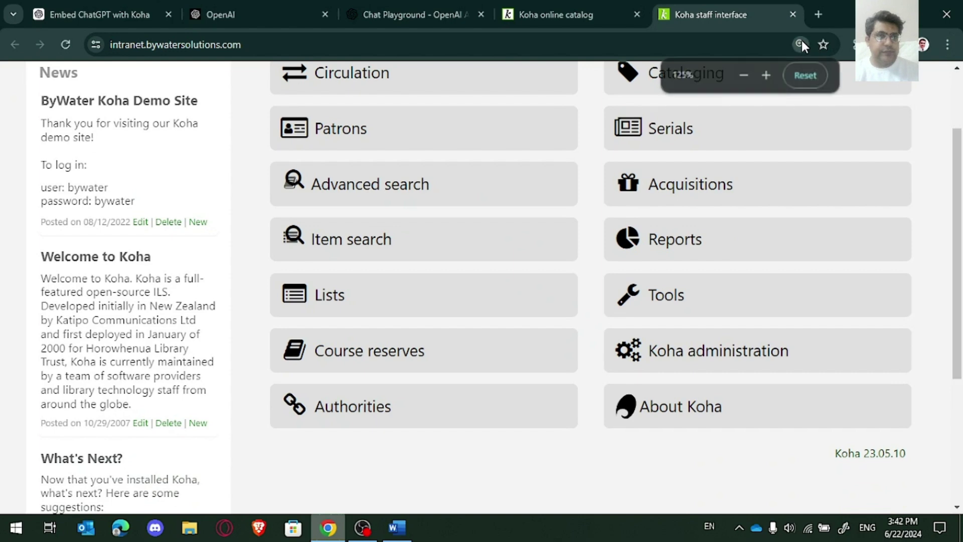
pyautogui.click(805, 75)
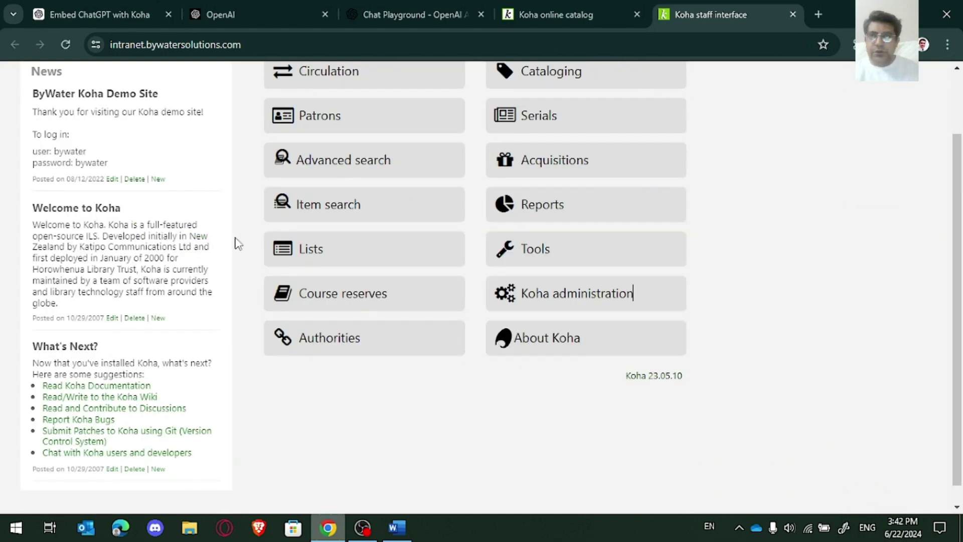
pyautogui.click(170, 7)
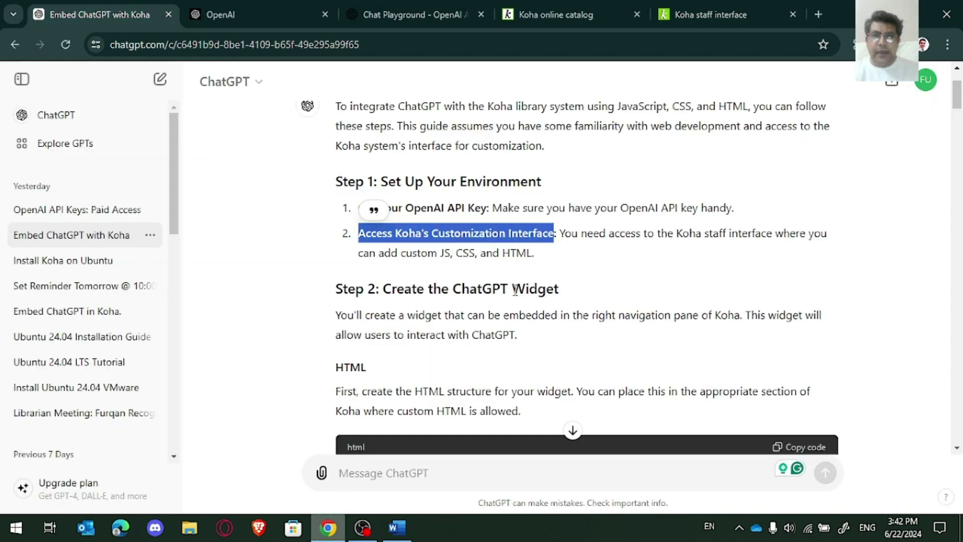
pyautogui.moveTo(564, 298); pyautogui.dragTo(465, 288)
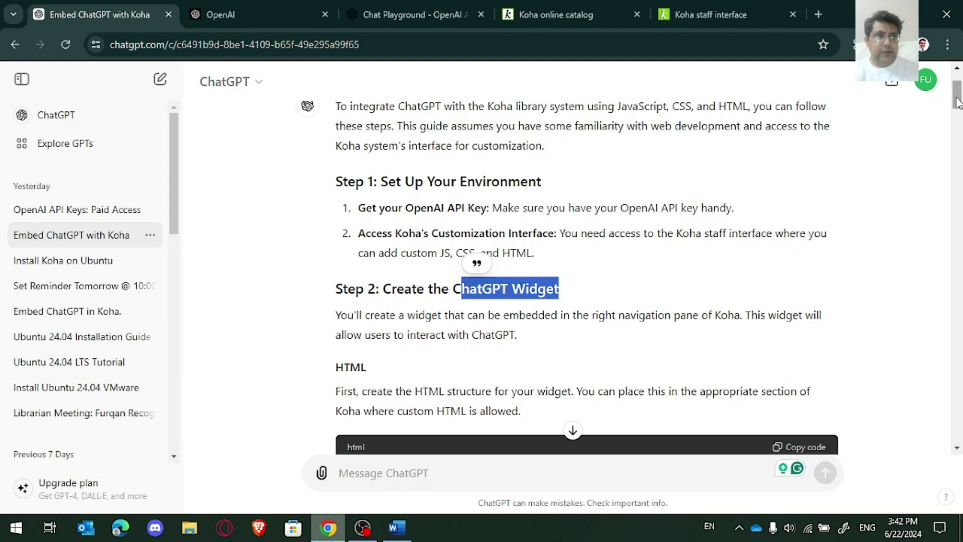
pyautogui.moveTo(957, 103)
pyautogui.mouseDown()
pyautogui.moveTo(958, 126)
pyautogui.moveTo(951, 115)
pyautogui.mouseUp()
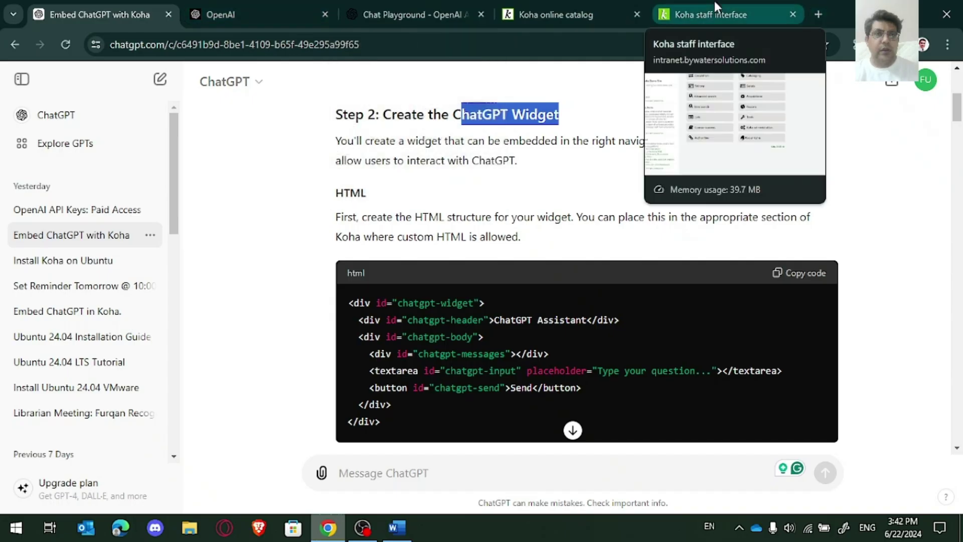
pyautogui.click(715, 2)
pyautogui.scroll(1, 959, 346)
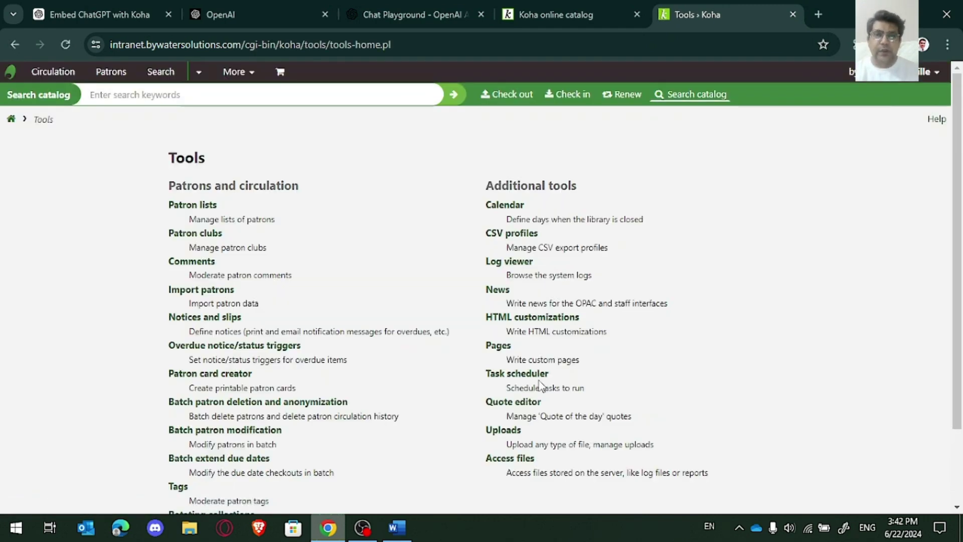
# Step: Start a new HTML customization entry with display location OpacNavRight
pyautogui.click(520, 321)
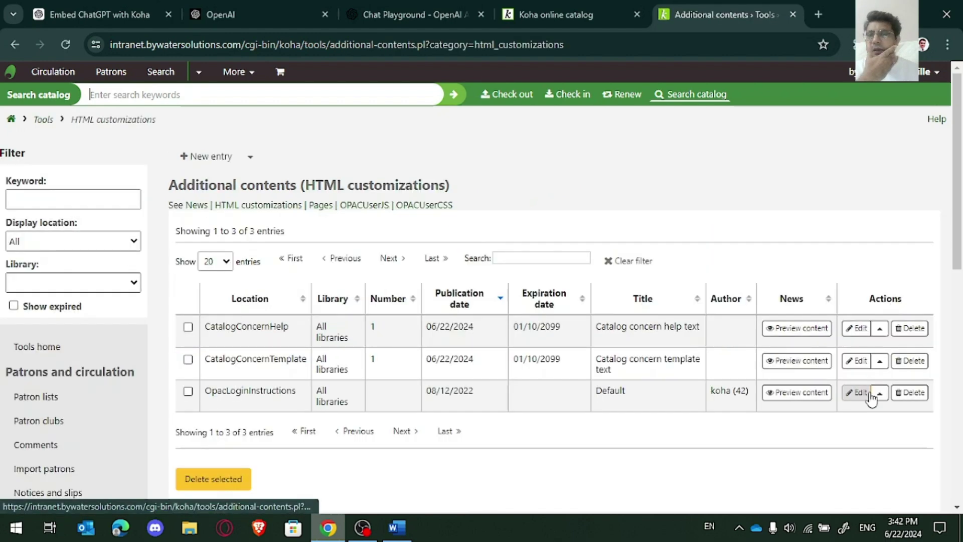
pyautogui.click(205, 165)
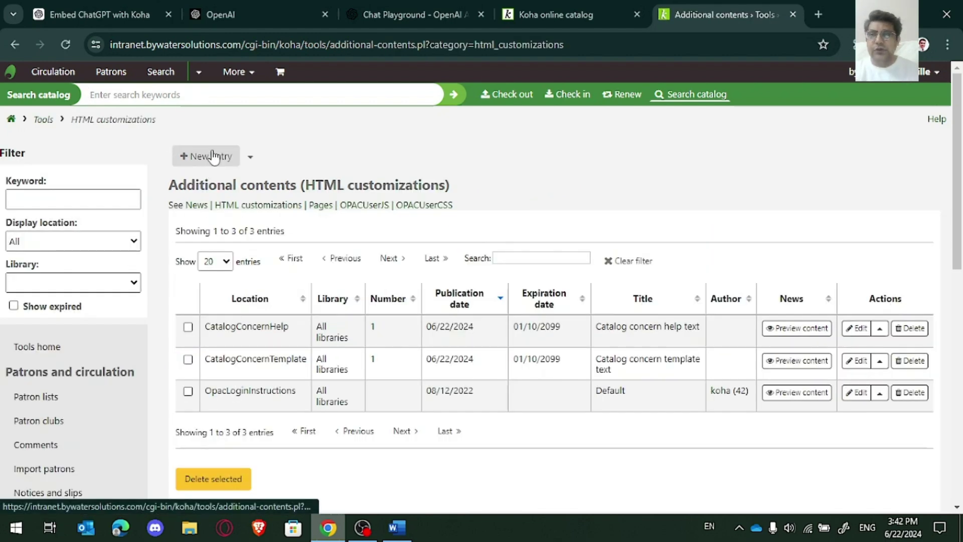
pyautogui.click(316, 244)
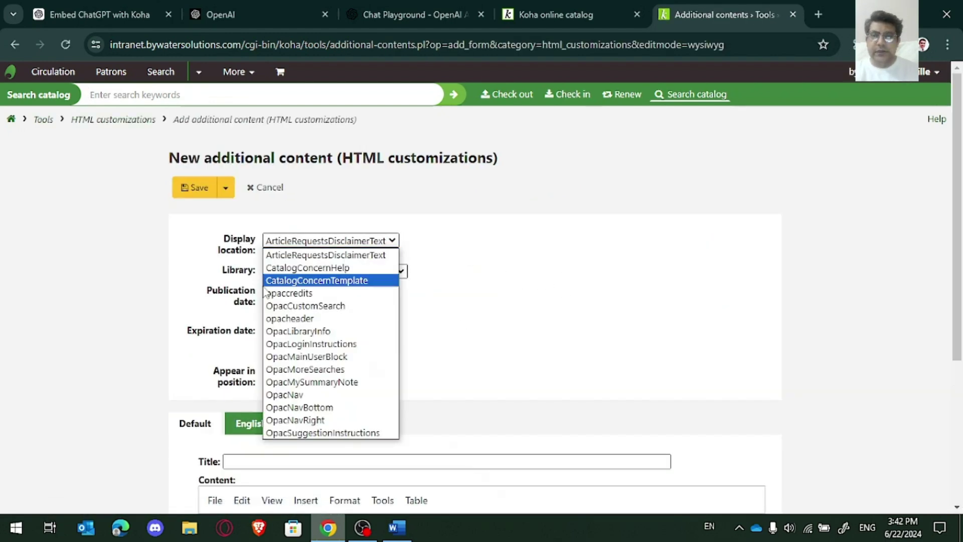
pyautogui.click(322, 420)
# Step: Set the entry's publication date to 06/21/2024
pyautogui.scroll(-2, 958, 176)
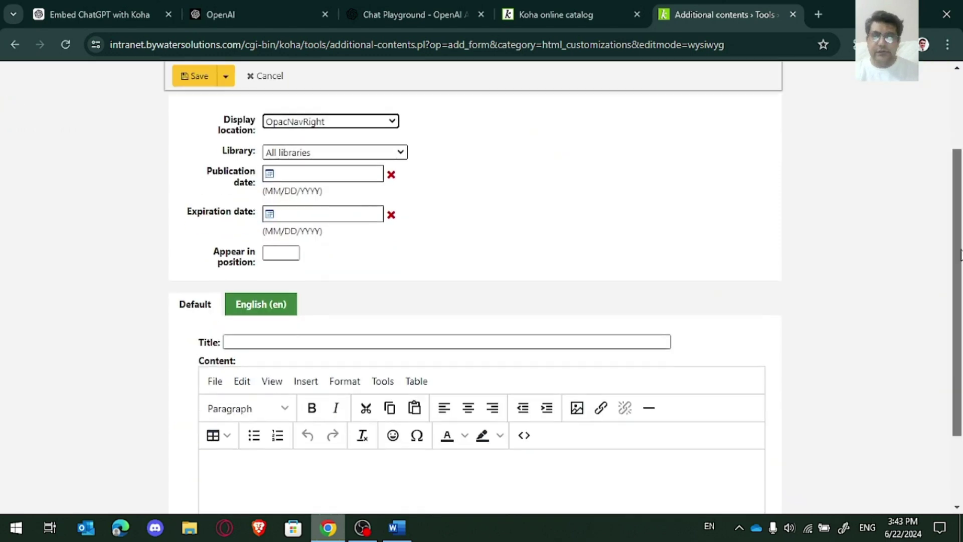
pyautogui.click(325, 178)
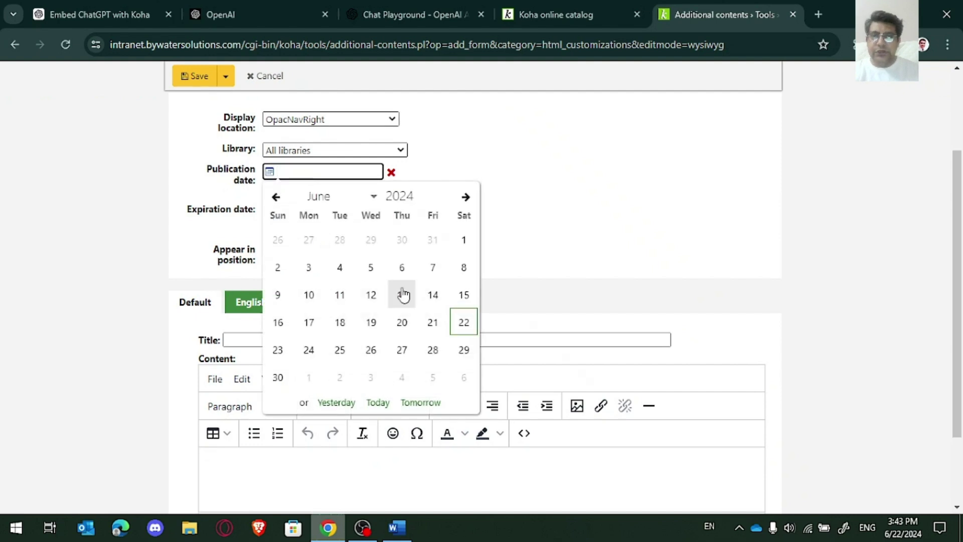
pyautogui.click(432, 323)
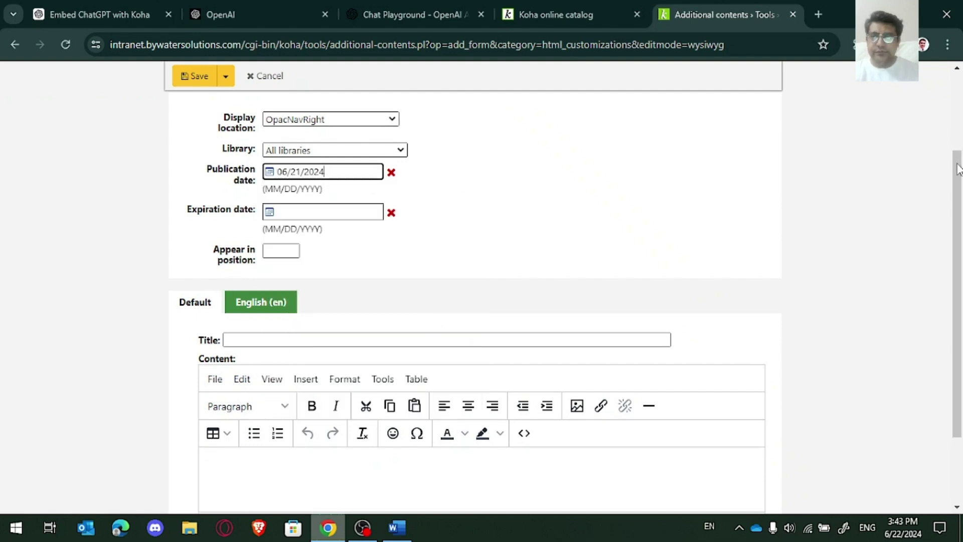
pyautogui.scroll(-2, 959, 168)
pyautogui.click(410, 265)
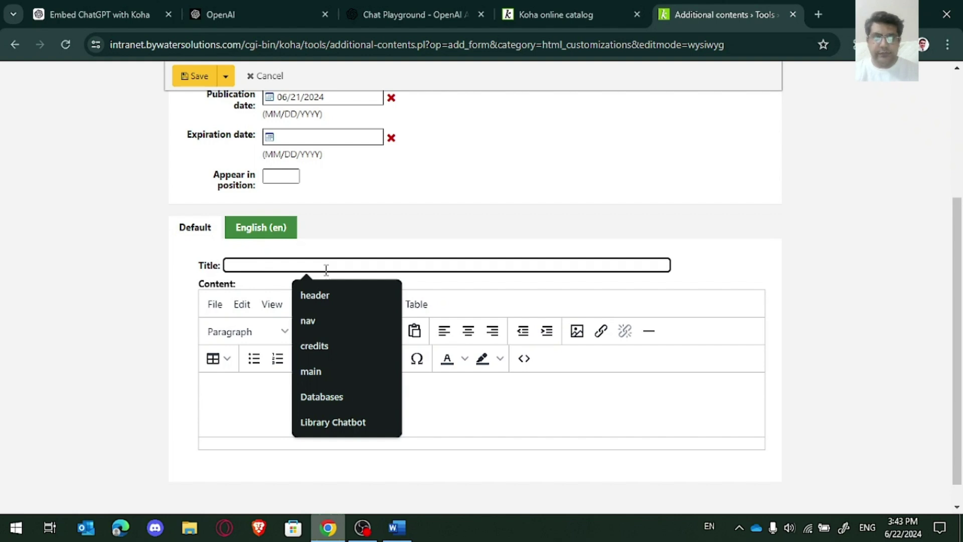
# Step: Paste the ChatGPT widget HTML into the source code, title it 'ChatGPT Assistant', and save
pyautogui.click(527, 359)
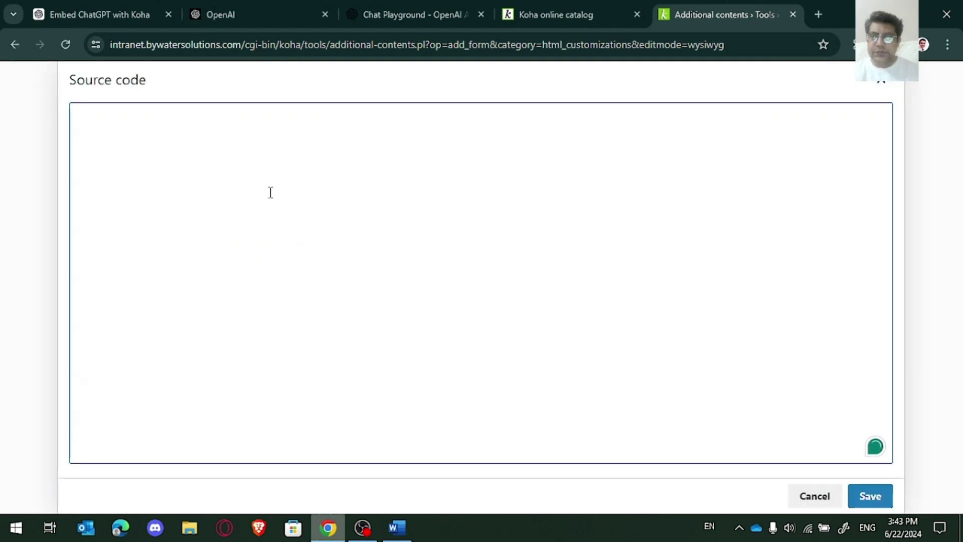
pyautogui.write('<div id="chatgpt-widget">   <div id="chatgpt-header">ChatGPT Assistant</div>   <div id="chatgpt-body">     <div id="chatgpt-messages"></div>     <textarea id="chatgpt-input" placeholder="Type your question..."></textarea>     <button id="chatgpt-send">Send</button>   </div> </div>')
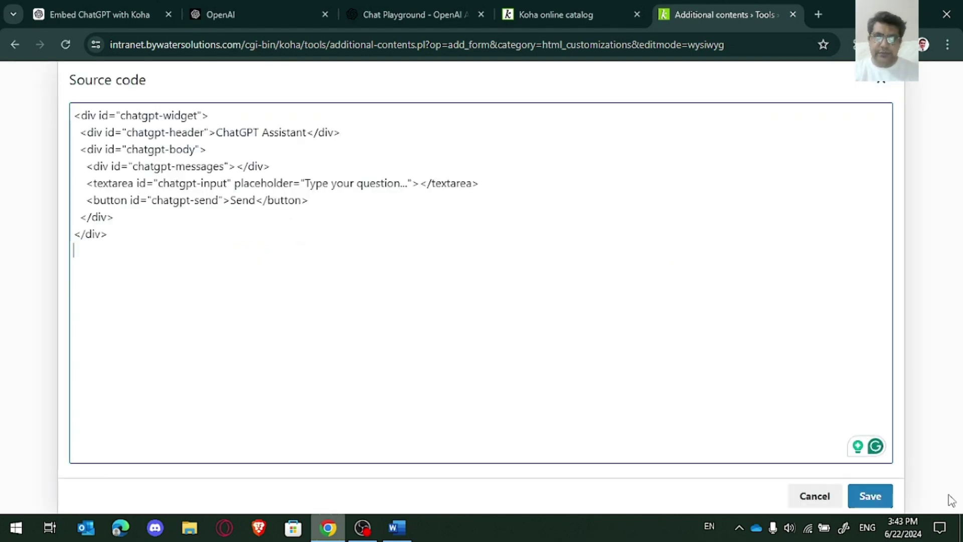
pyautogui.click(869, 497)
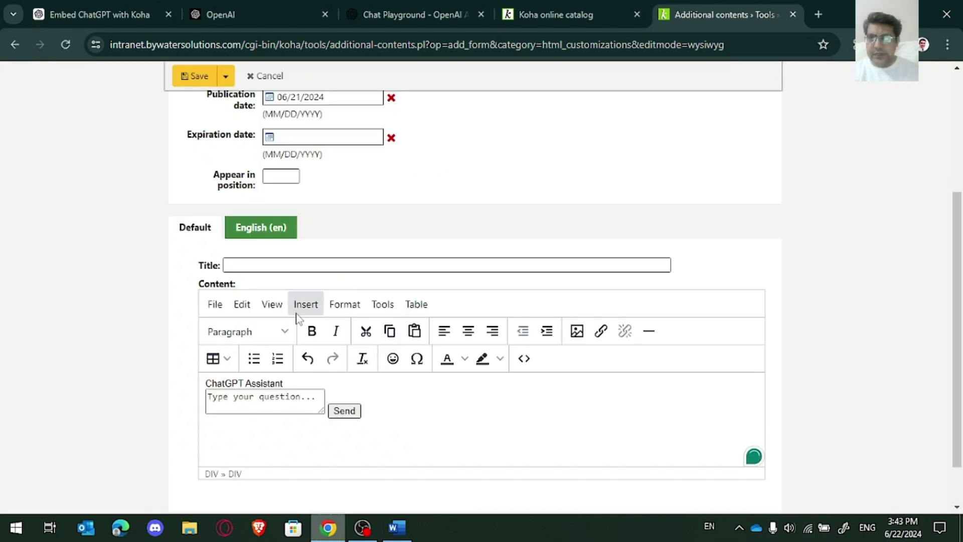
pyautogui.moveTo(285, 383); pyautogui.dragTo(129, 383)
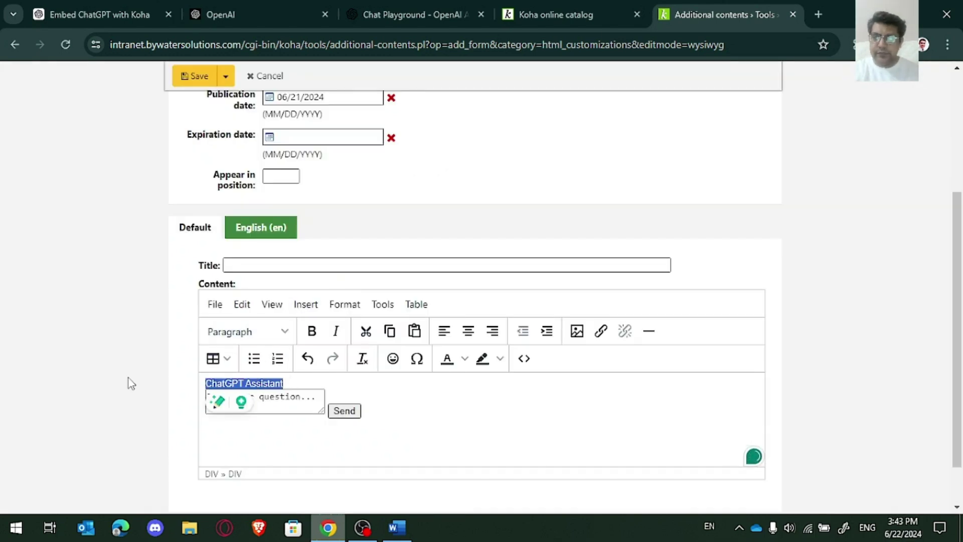
pyautogui.click(259, 266)
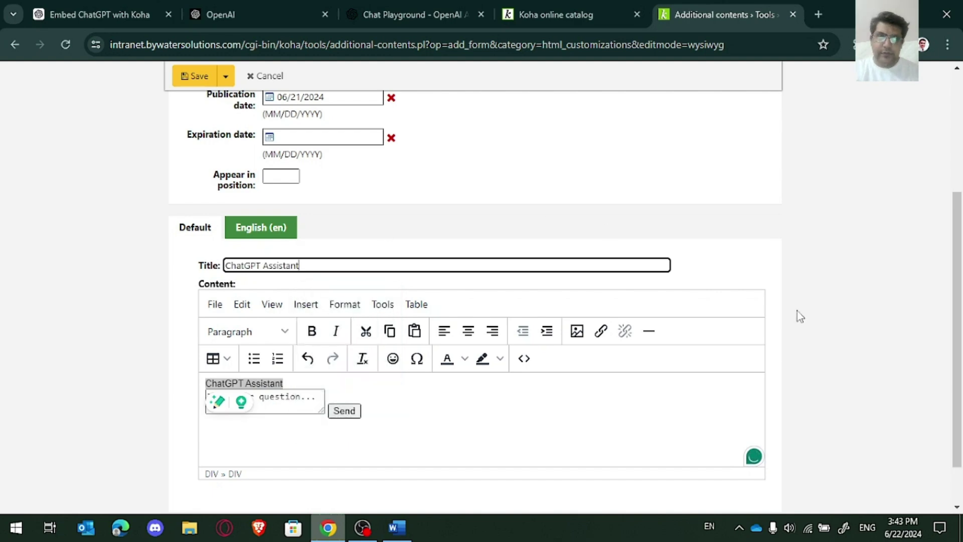
pyautogui.click(183, 75)
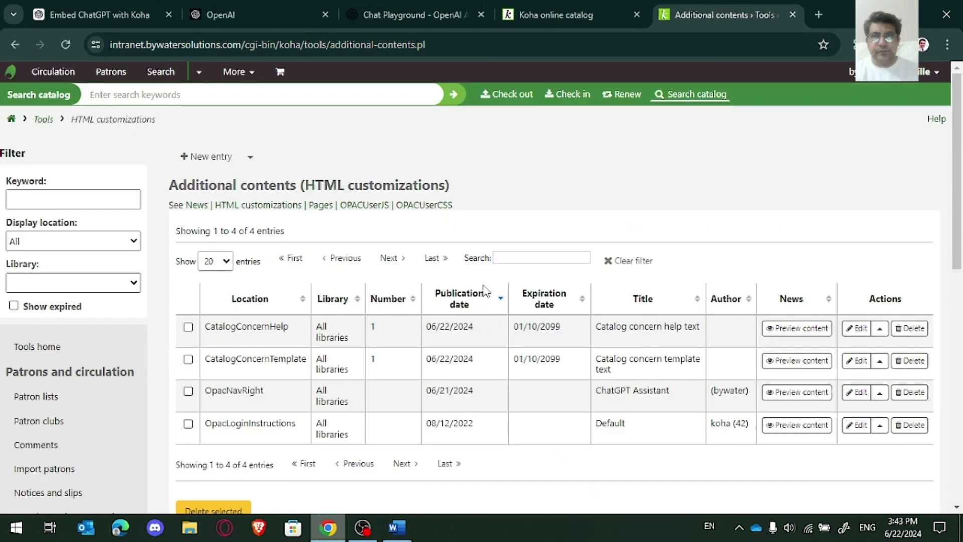
# Step: Copy the widget's CSS block from the ChatGPT answer and return to the Koha tab
pyautogui.click(95, 14)
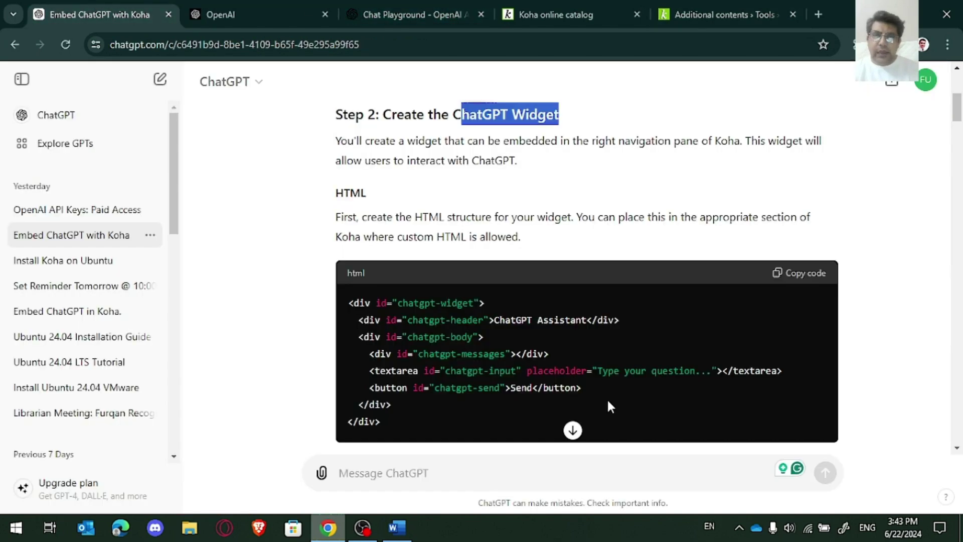
pyautogui.moveTo(958, 120); pyautogui.dragTo(958, 145)
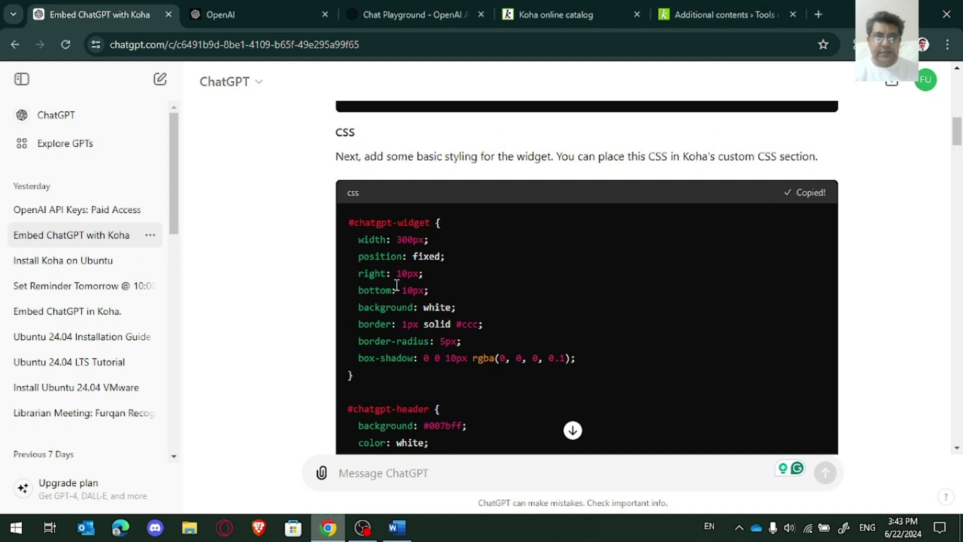
pyautogui.moveTo(959, 138)
pyautogui.mouseDown()
pyautogui.moveTo(960, 203)
pyautogui.moveTo(959, 143)
pyautogui.mouseUp()
pyautogui.click(737, 14)
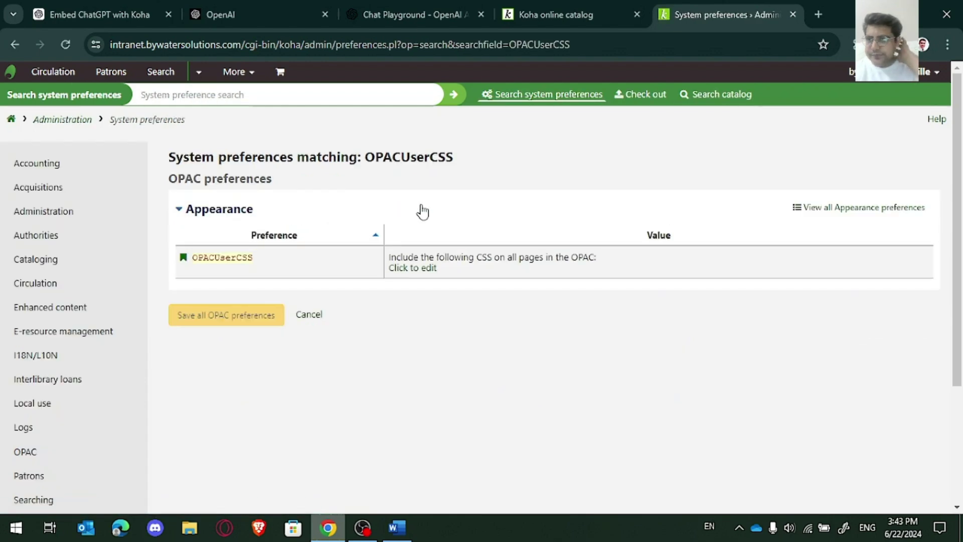
# Step: Paste the widget CSS into OPACUserCSS, save the OPAC preferences, then view the online catalog
pyautogui.click(427, 268)
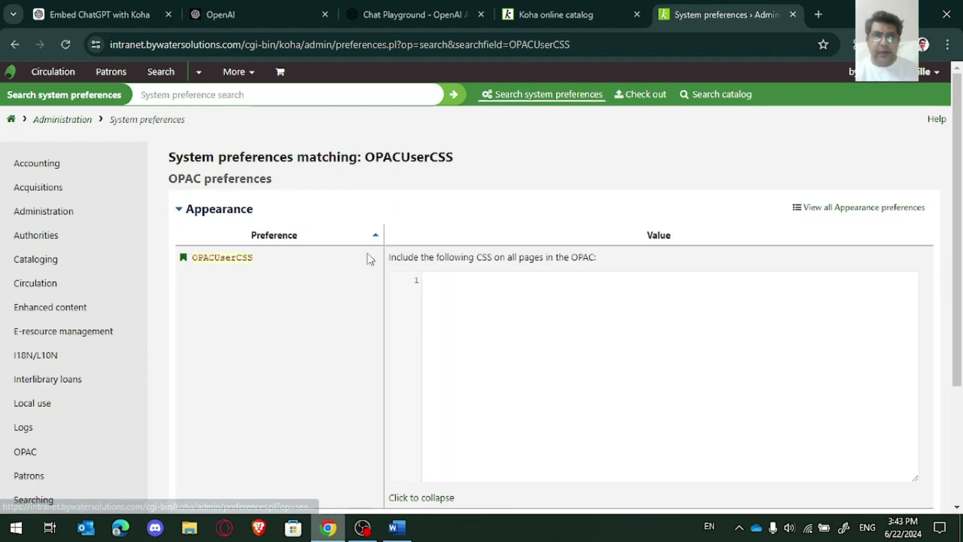
pyautogui.hotkey('ctrl', 'v')
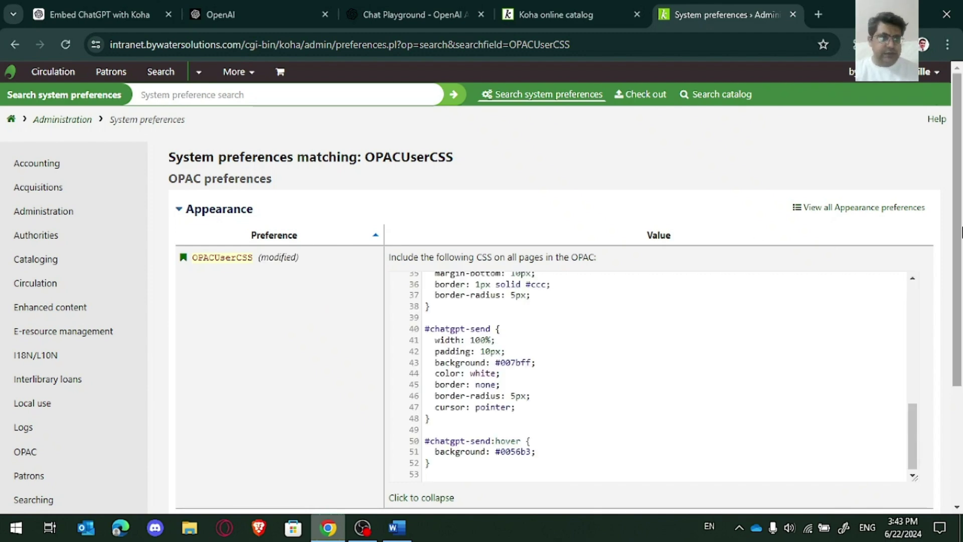
pyautogui.scroll(-2, 960, 308)
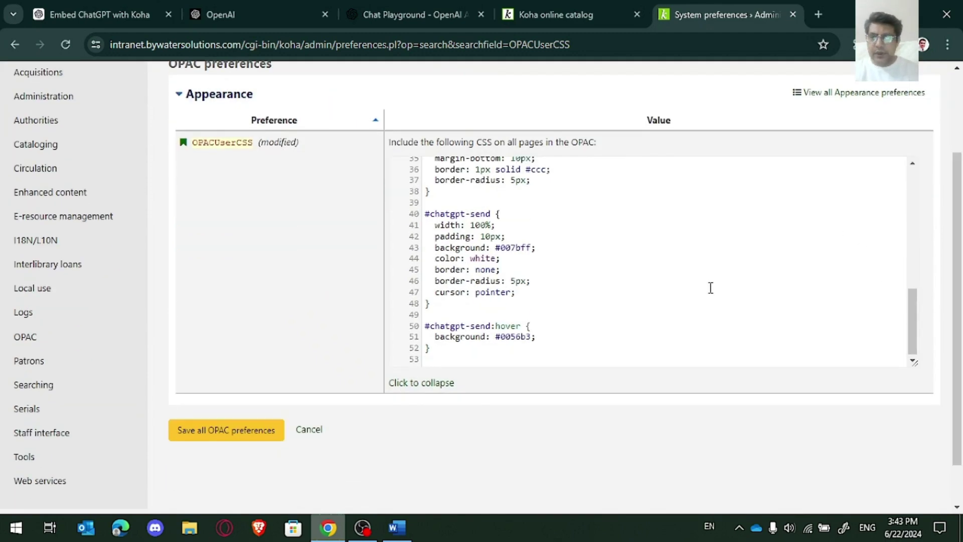
pyautogui.click(257, 426)
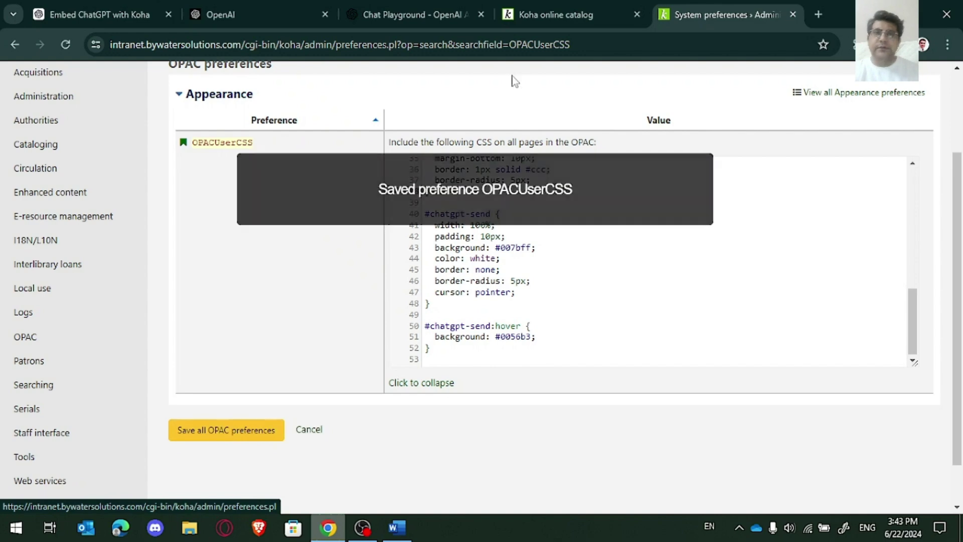
pyautogui.click(607, 15)
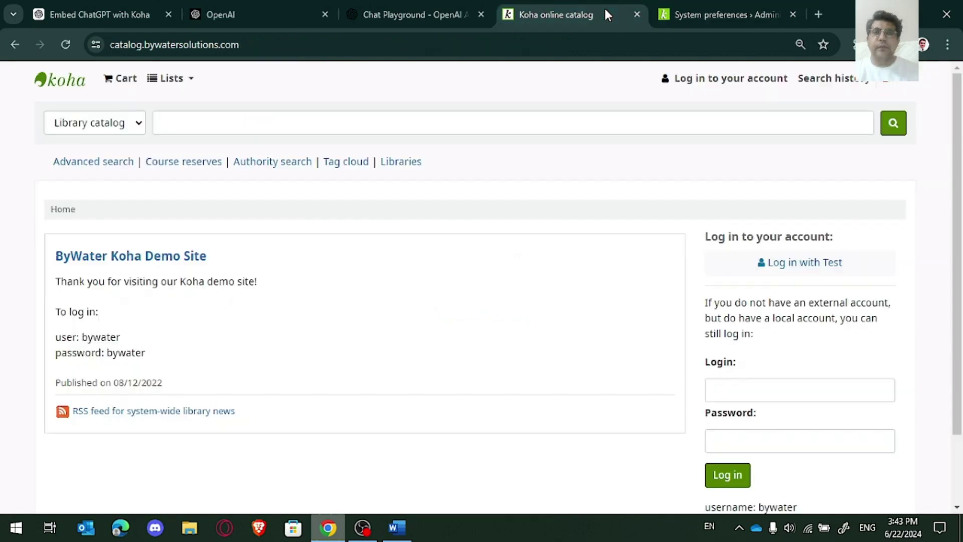
# Step: Copy the widget's JavaScript block from ChatGPT and return to Koha's system preferences
pyautogui.click(111, 23)
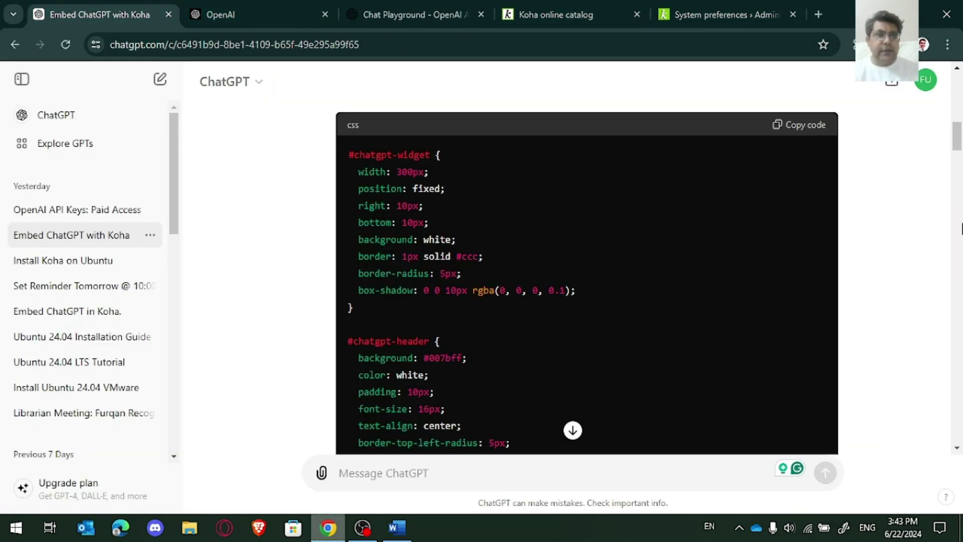
pyautogui.moveTo(957, 149); pyautogui.dragTo(960, 209)
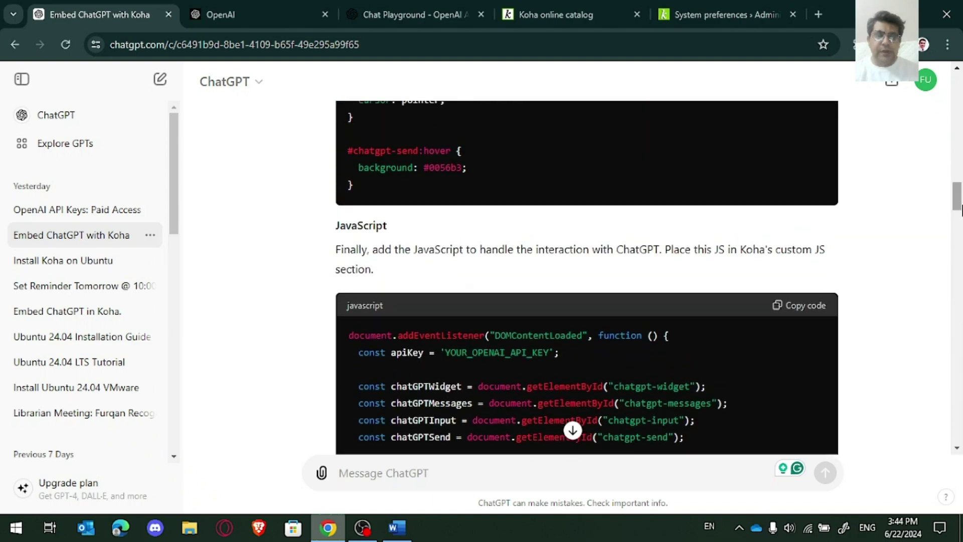
pyautogui.click(826, 304)
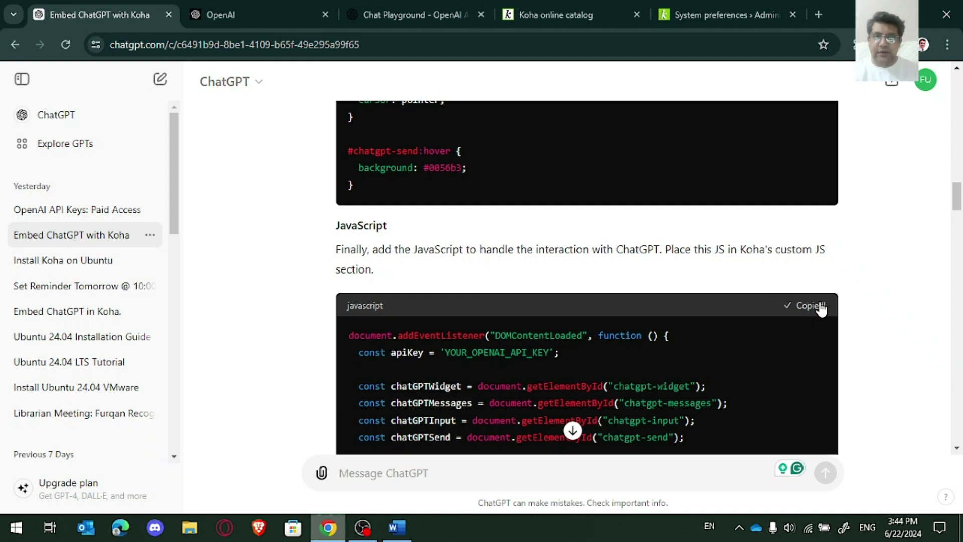
pyautogui.click(699, 6)
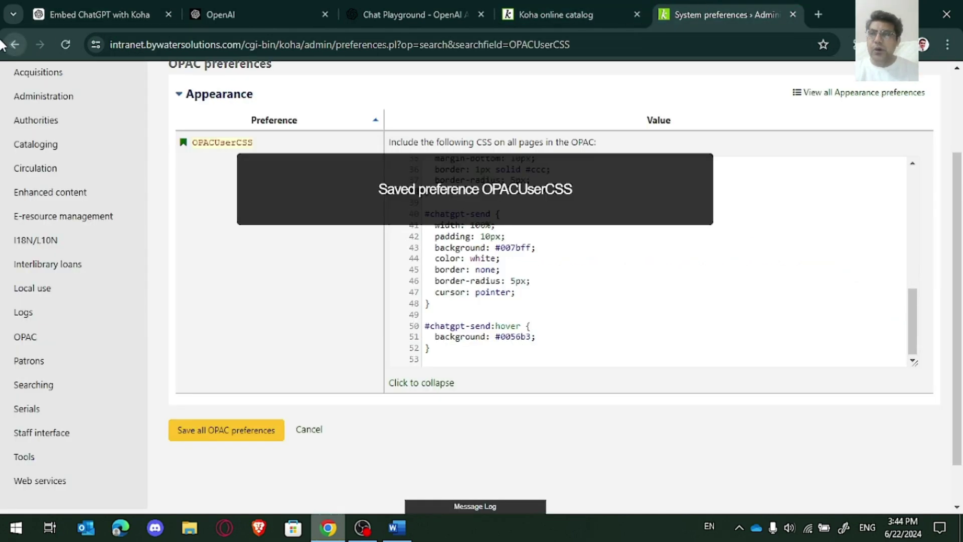
# Step: Paste the ChatGPT widget JavaScript into the OPACUserJS system preference
pyautogui.click(15, 44)
pyautogui.click(360, 207)
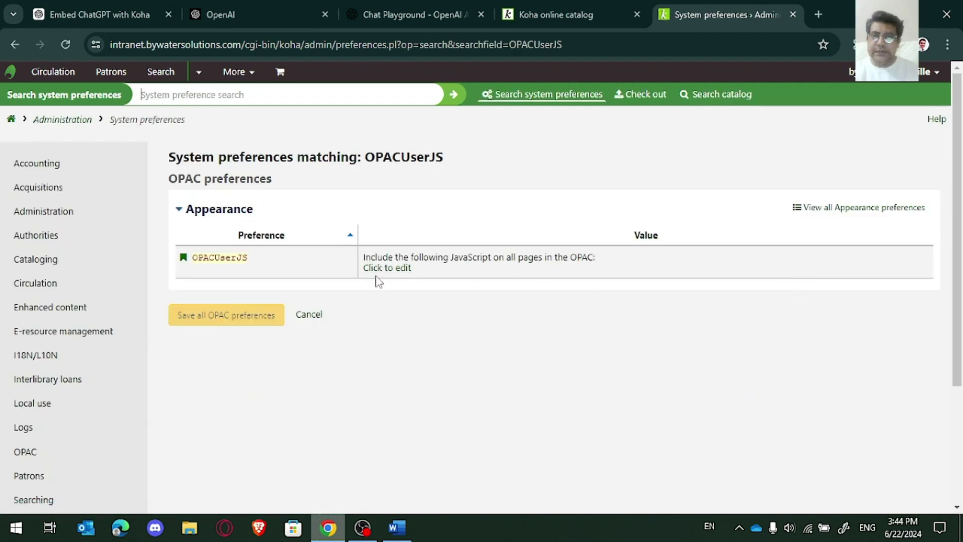
pyautogui.click(387, 267)
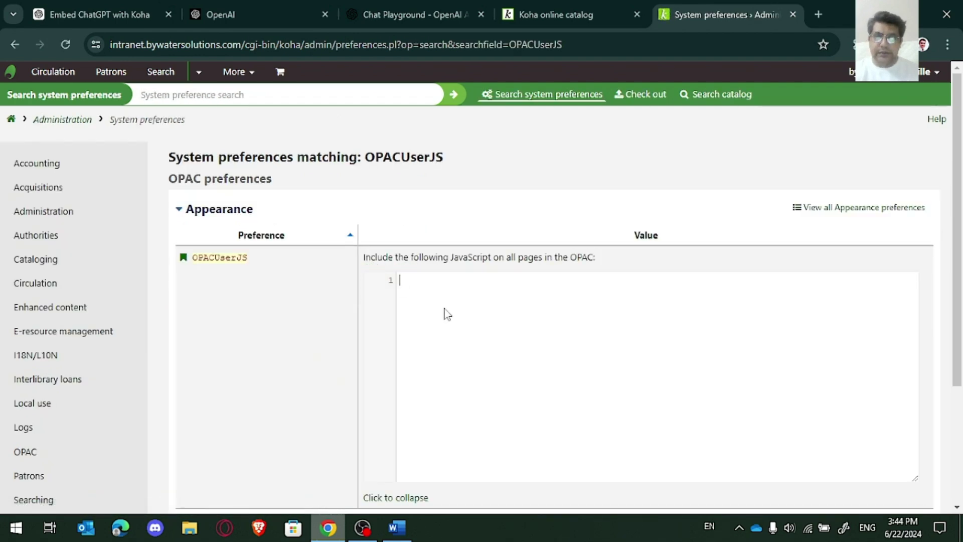
pyautogui.hotkey('ctrl', 'v')
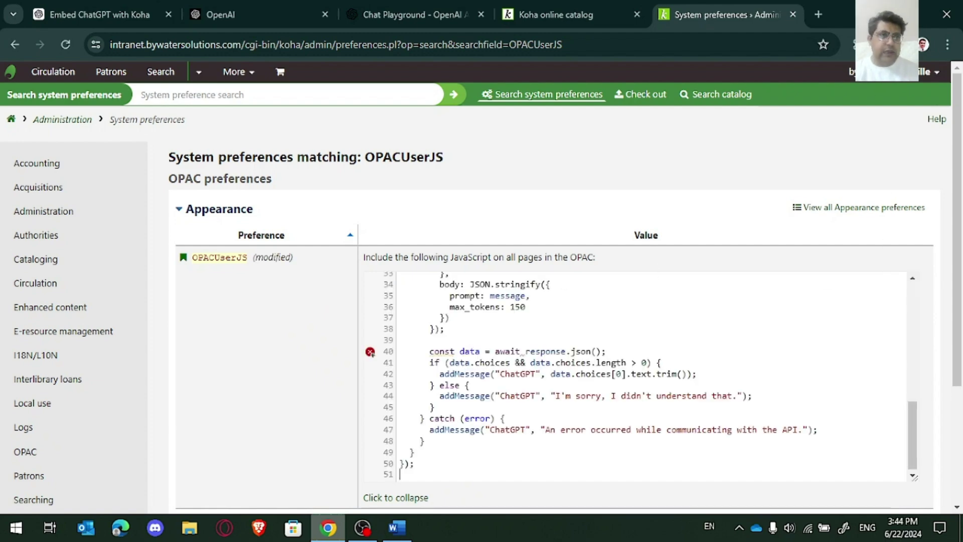
pyautogui.click(941, 44)
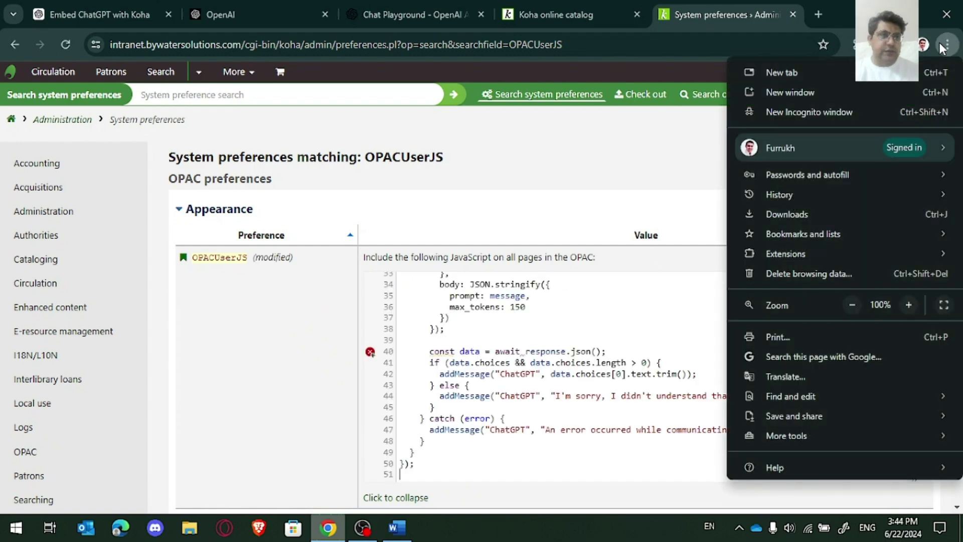
pyautogui.click(909, 305)
pyautogui.click(908, 305)
pyautogui.click(630, 211)
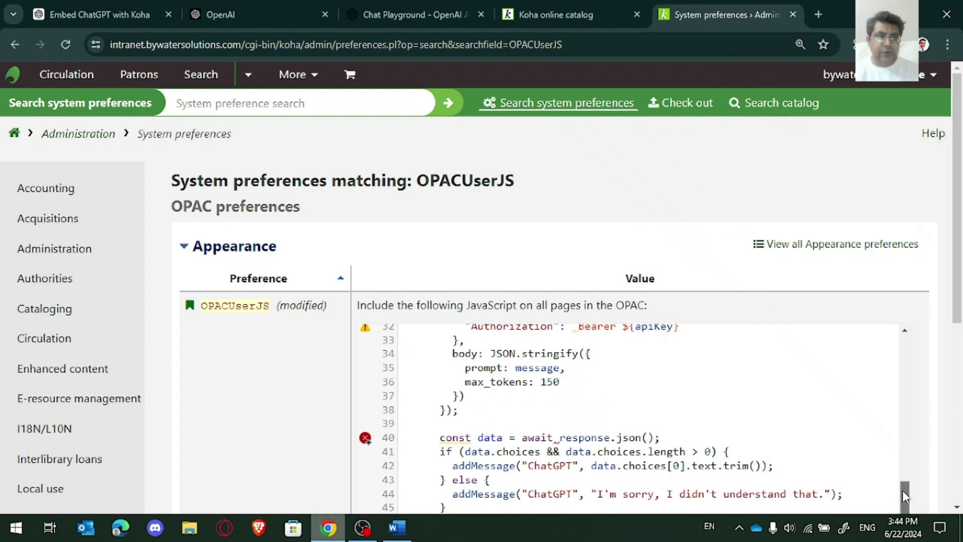
pyautogui.moveTo(903, 493); pyautogui.dragTo(913, 349)
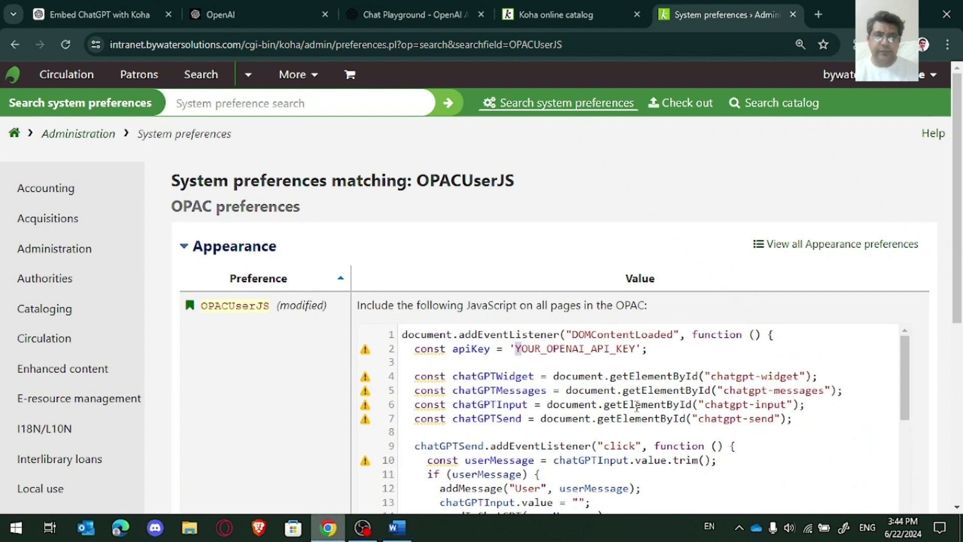
# Step: Replace the API key placeholder on line 2 with the sk-proj key from the Word document
pyautogui.hotkey('shift', 'Right')
pyautogui.hotkey('shift', 'Right')
pyautogui.hotkey('shift', 'Right')
pyautogui.hotkey('shift', 'Right')
pyautogui.hotkey('shift', 'Right')
pyautogui.hotkey('shift', 'Right')
pyautogui.hotkey('shift', 'Right')
pyautogui.hotkey('shift', 'Right')
pyautogui.hotkey('shift', 'Right')
pyautogui.hotkey('shift', 'Right')
pyautogui.hotkey('shift', 'Right')
pyautogui.hotkey('shift', 'Right')
pyautogui.hotkey('shift', 'Right')
pyautogui.hotkey('shift', 'Right')
pyautogui.hotkey('shift', 'Right')
pyautogui.hotkey('shift', 'Right')
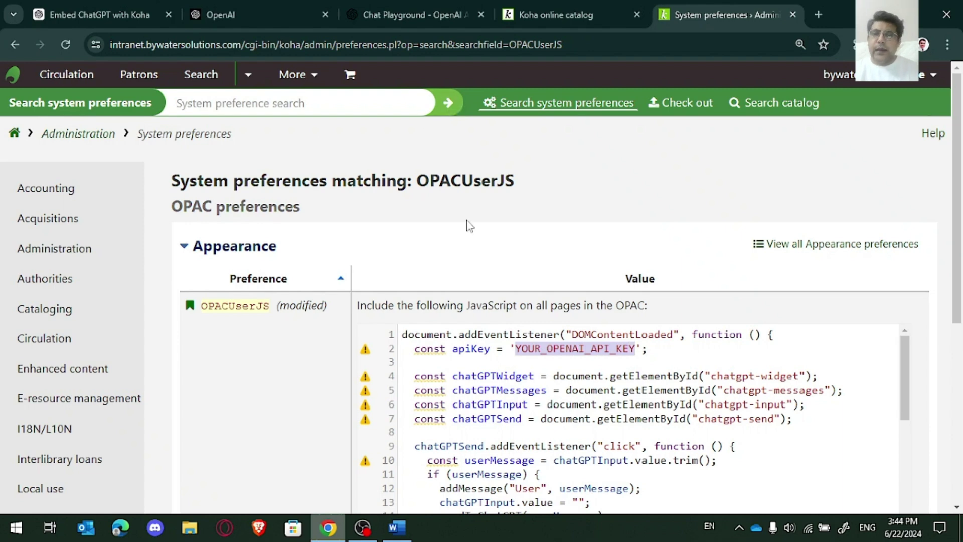
pyautogui.click(401, 524)
pyautogui.click(224, 245)
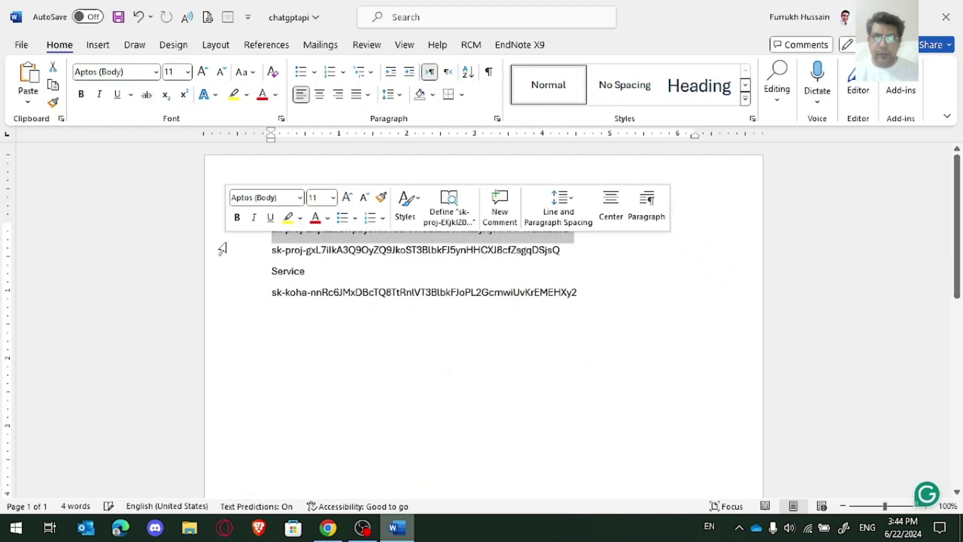
pyautogui.click(222, 251)
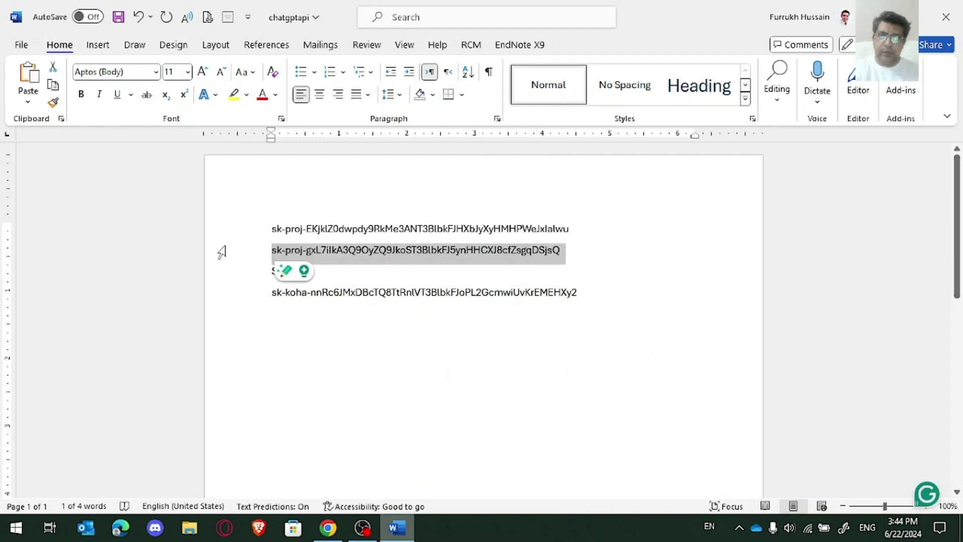
pyautogui.click(328, 528)
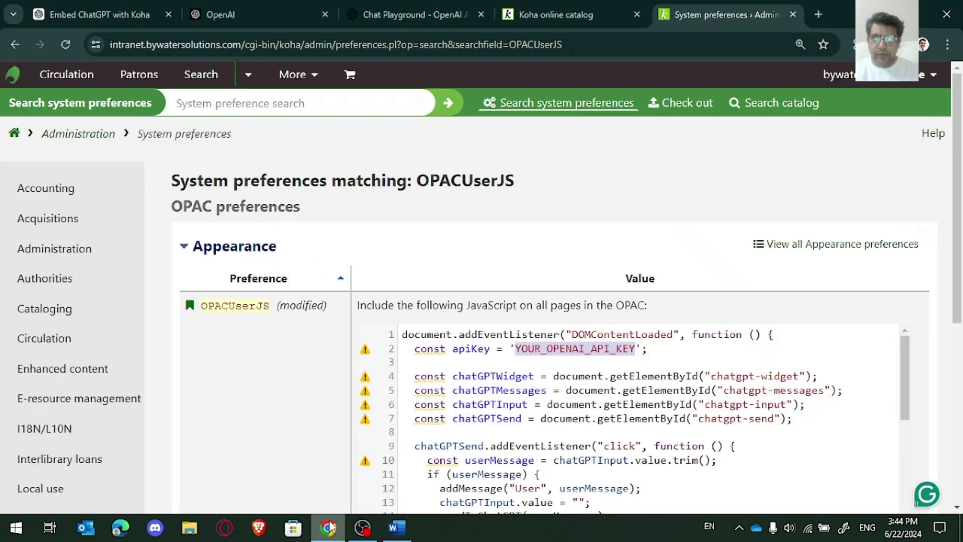
pyautogui.hotkey('ctrl', 'v')
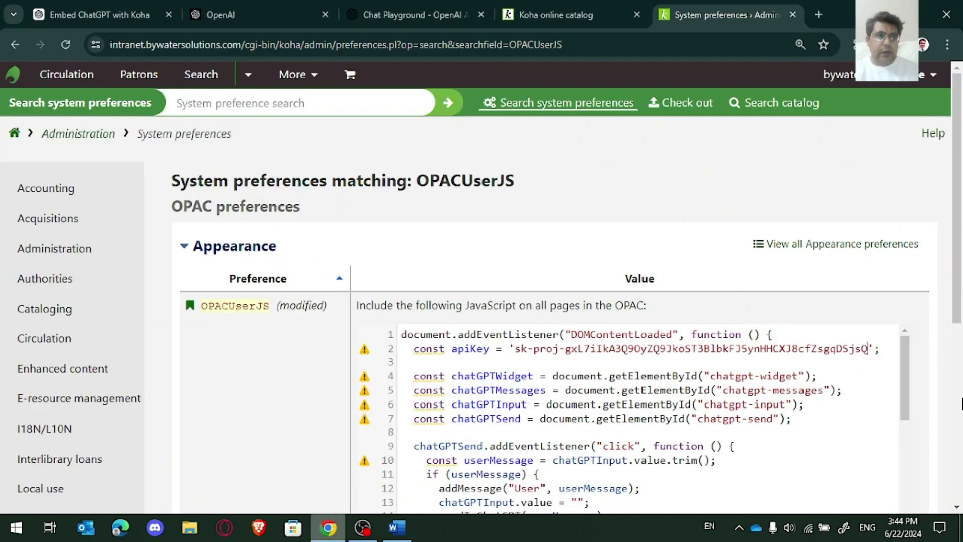
# Step: Save the OPACUserJS preference and bring up the Koha online catalog
pyautogui.scroll(-5, 962, 404)
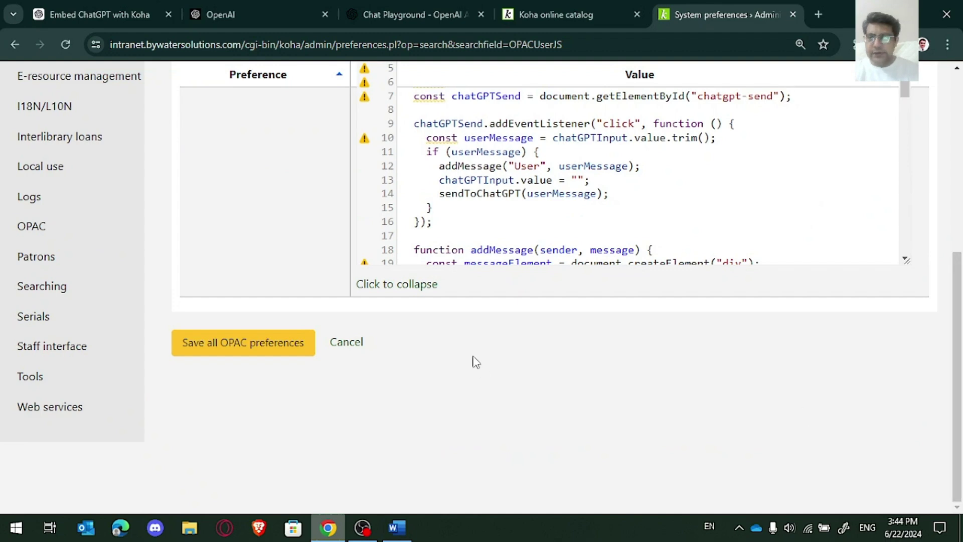
pyautogui.click(291, 345)
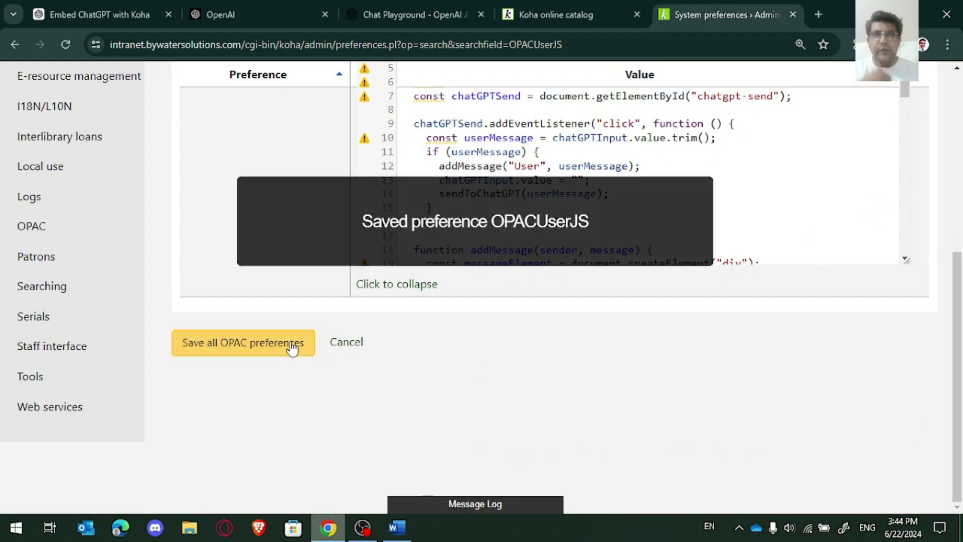
pyautogui.click(610, 7)
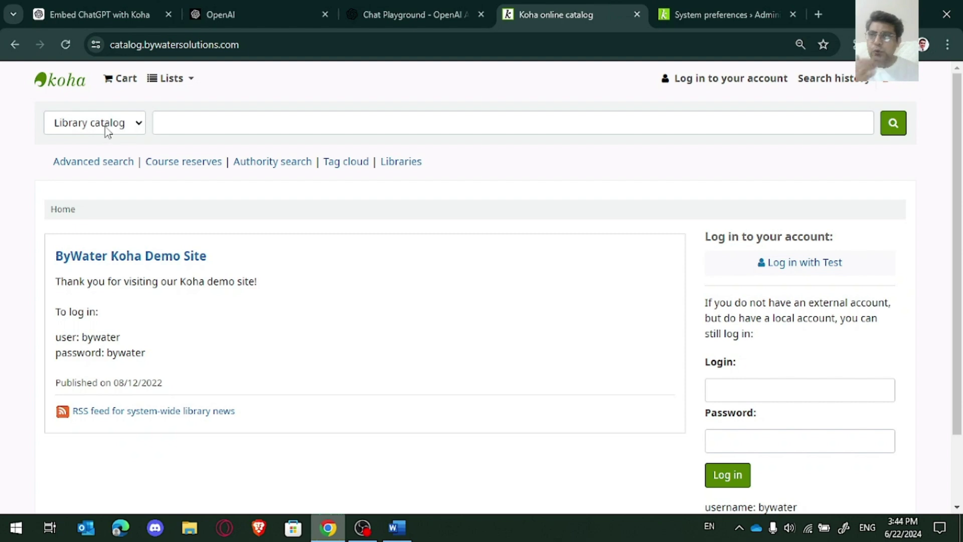
# Step: Reload the catalog and send 'Hello' to the ChatGPT Assistant, which replies it didn't understand
pyautogui.click(73, 41)
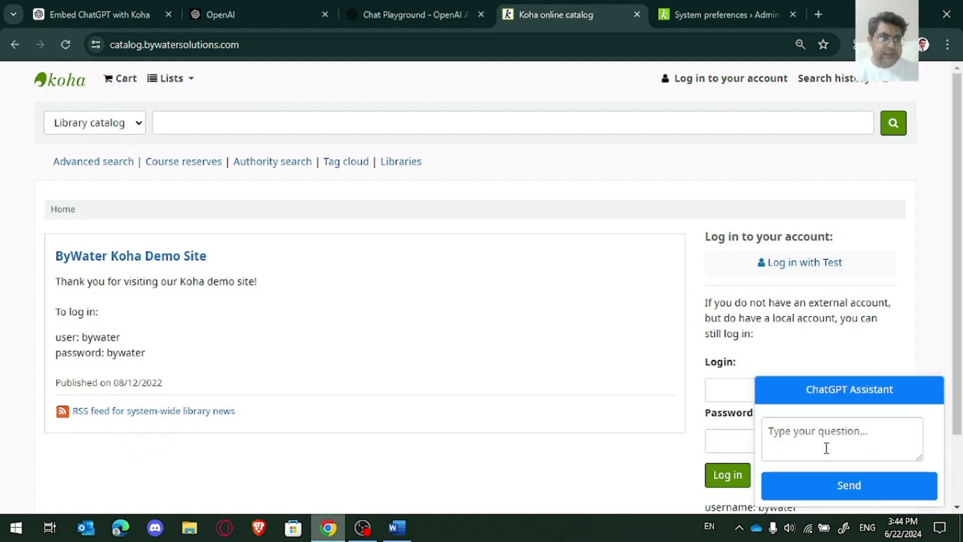
pyautogui.click(847, 430)
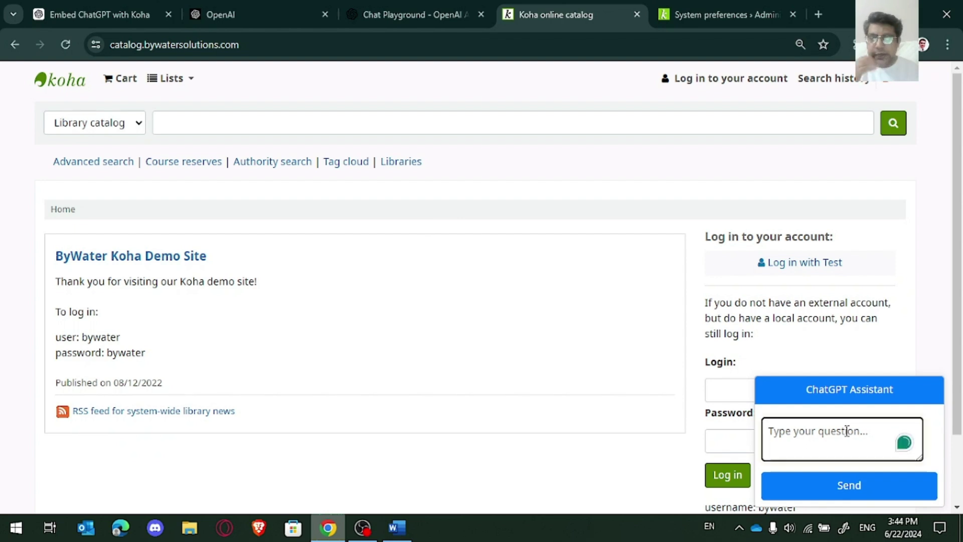
pyautogui.write('Hello')
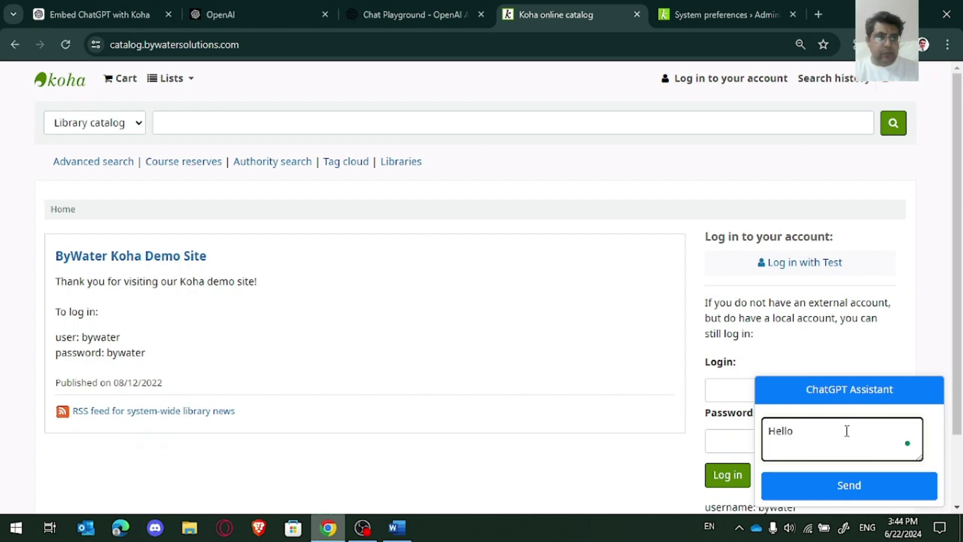
pyautogui.click(842, 485)
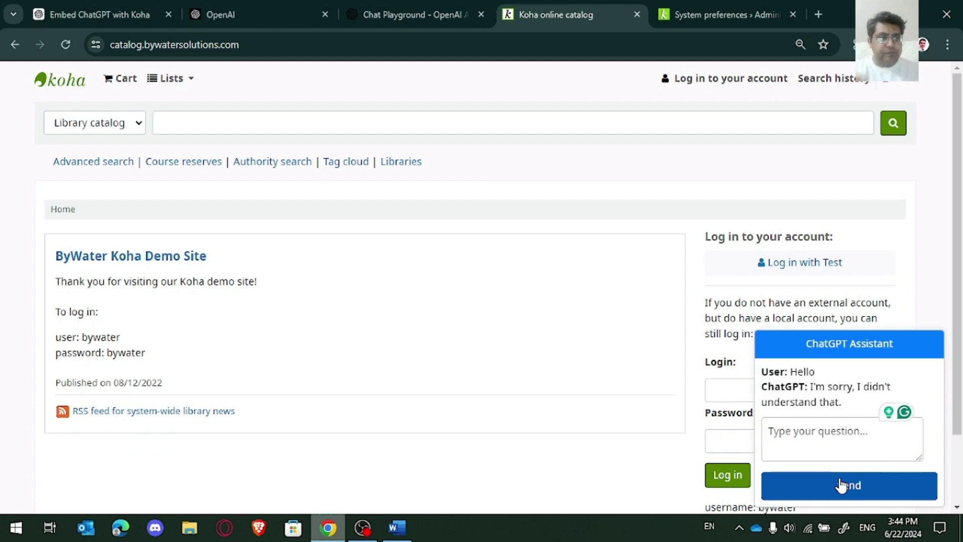
pyautogui.scroll(-1, 960, 371)
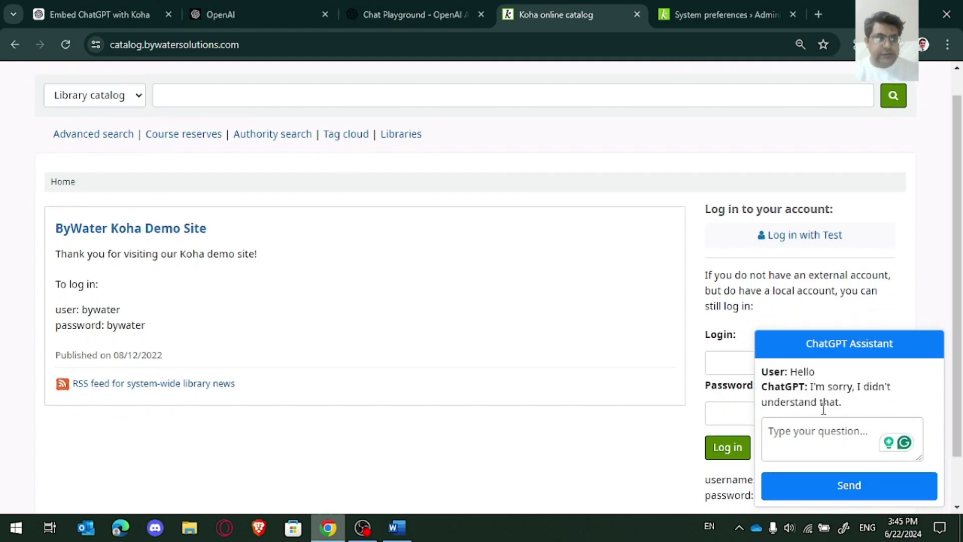
pyautogui.click(825, 425)
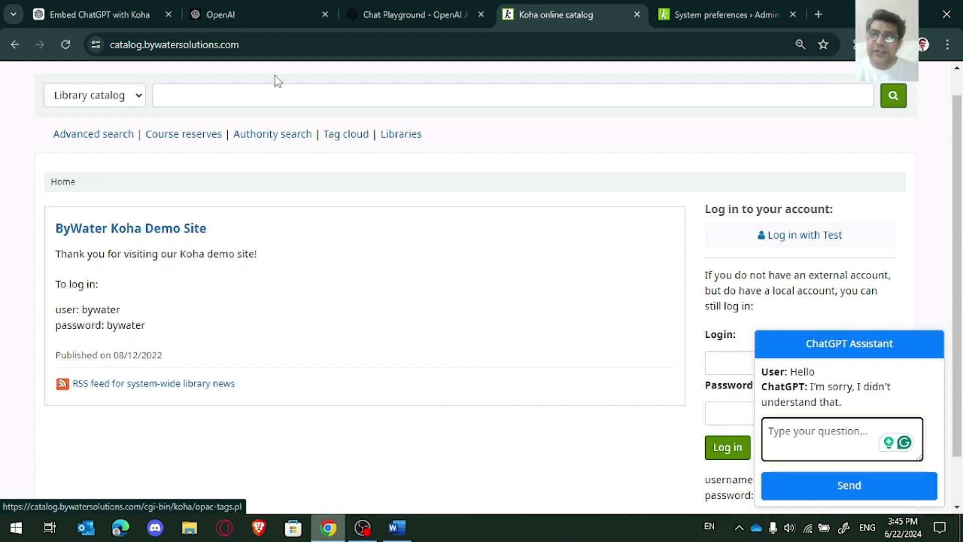
# Step: Open the OpenAI API pricing page from the Products menu
pyautogui.click(268, 6)
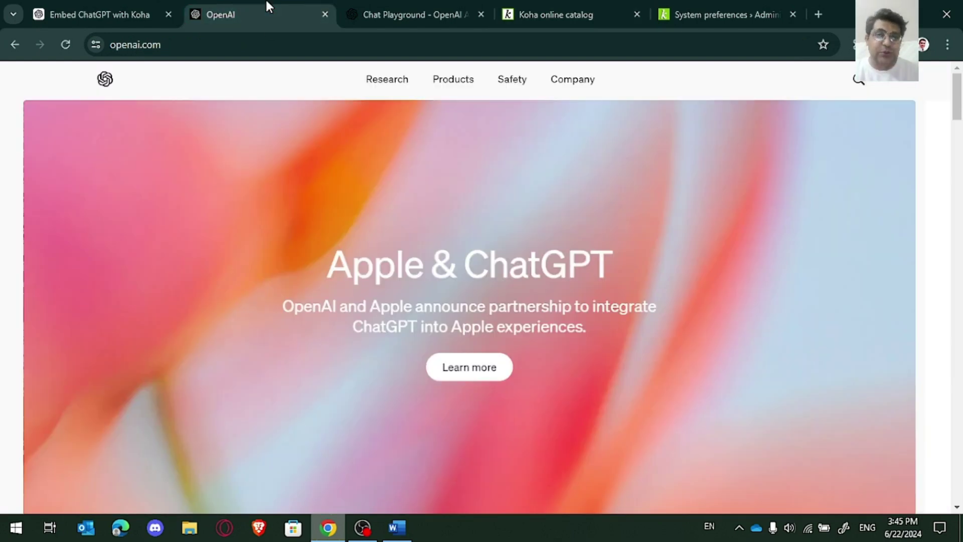
pyautogui.click(452, 81)
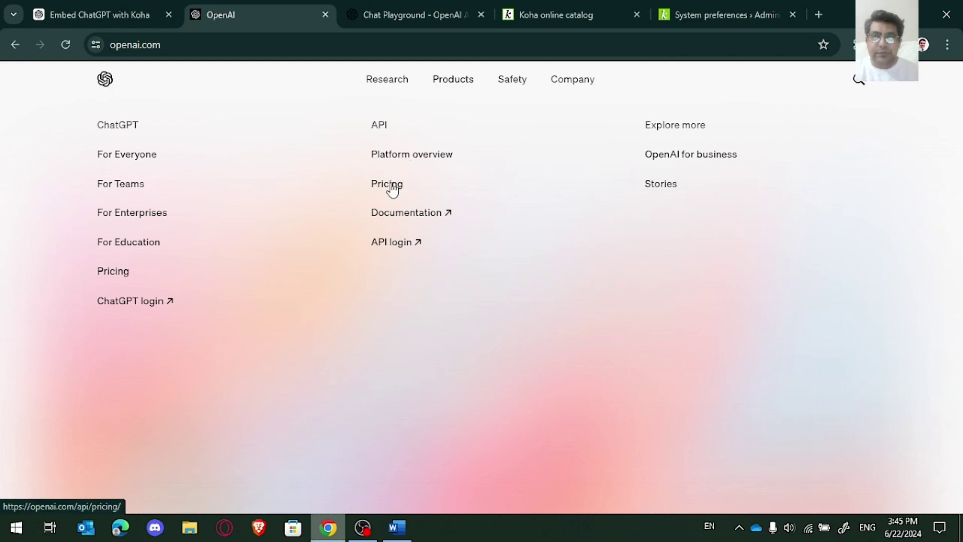
pyautogui.click(392, 184)
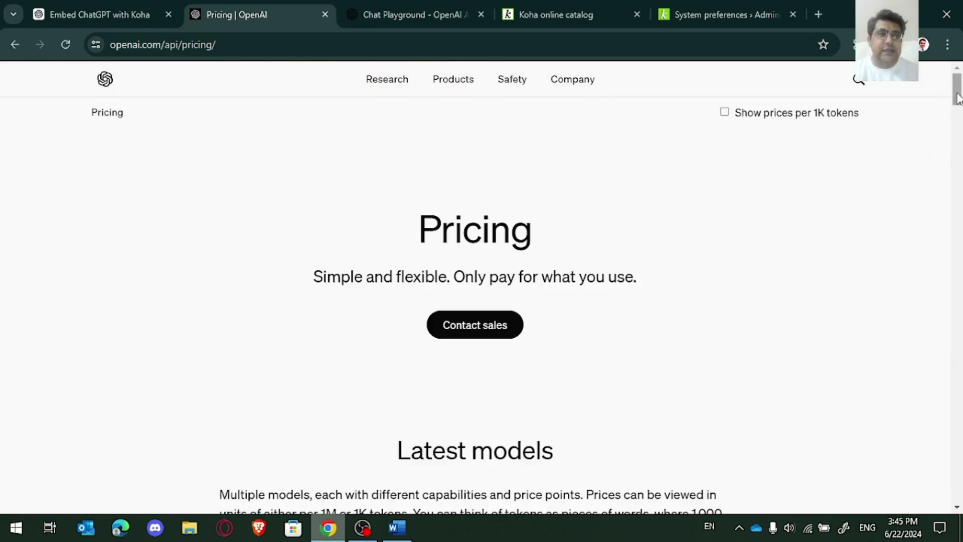
# Step: Review the GPT-3.5 Turbo and fine-tuning price tables, highlighting gpt-3.5-turbo's training price
pyautogui.moveTo(957, 99); pyautogui.dragTo(957, 178)
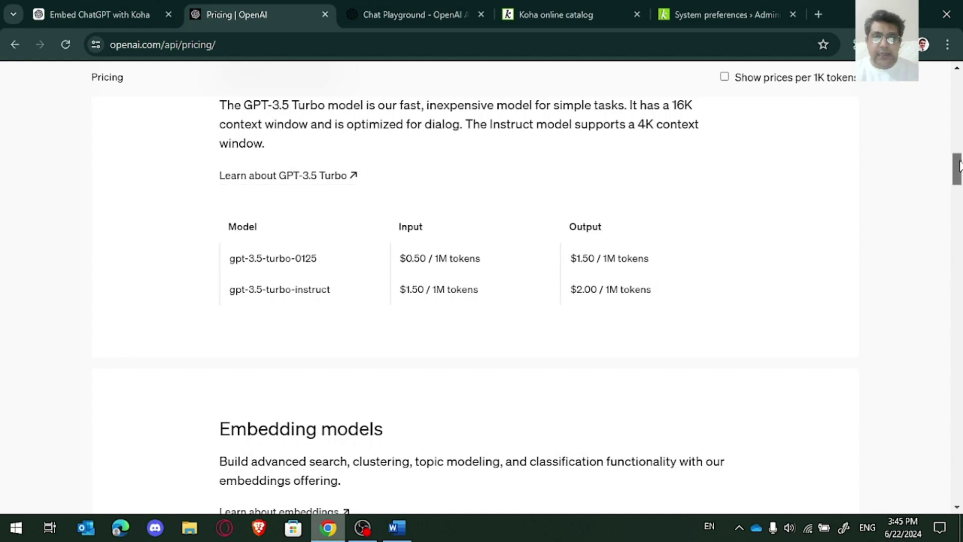
pyautogui.moveTo(959, 168); pyautogui.dragTo(960, 209)
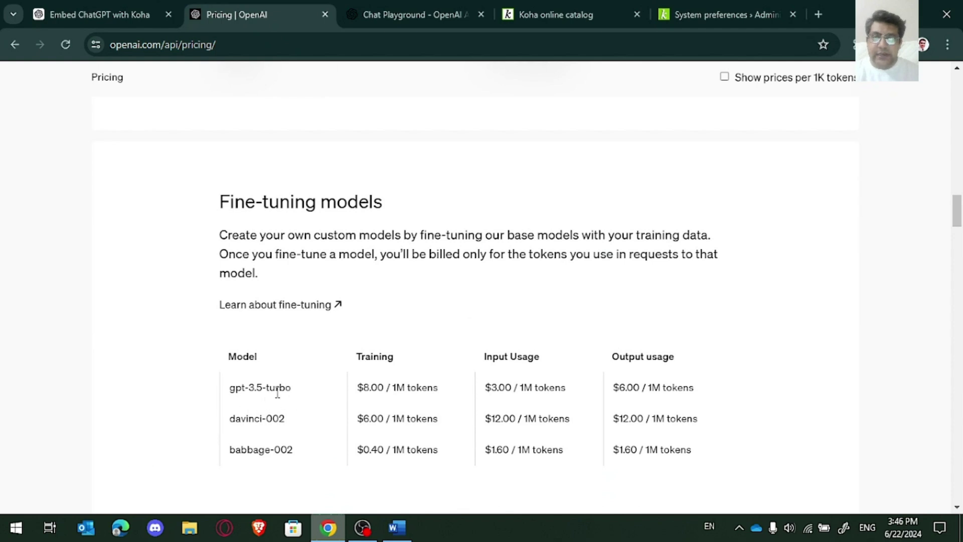
pyautogui.moveTo(292, 392); pyautogui.dragTo(230, 394)
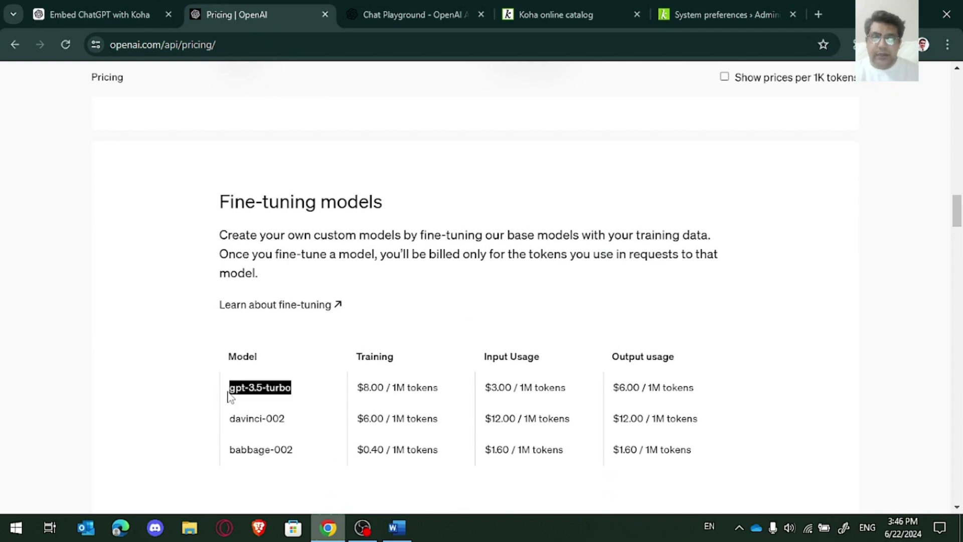
pyautogui.moveTo(362, 389); pyautogui.dragTo(437, 386)
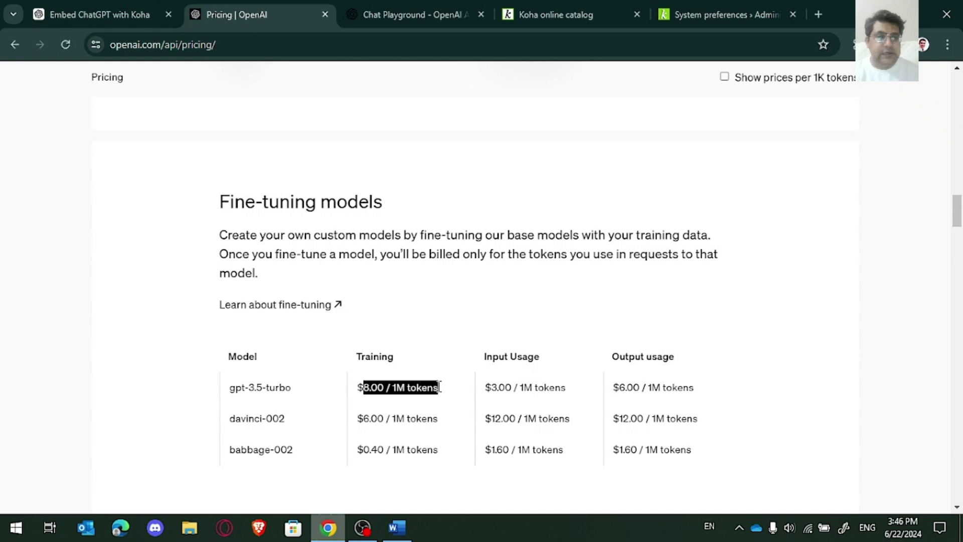
pyautogui.click(460, 389)
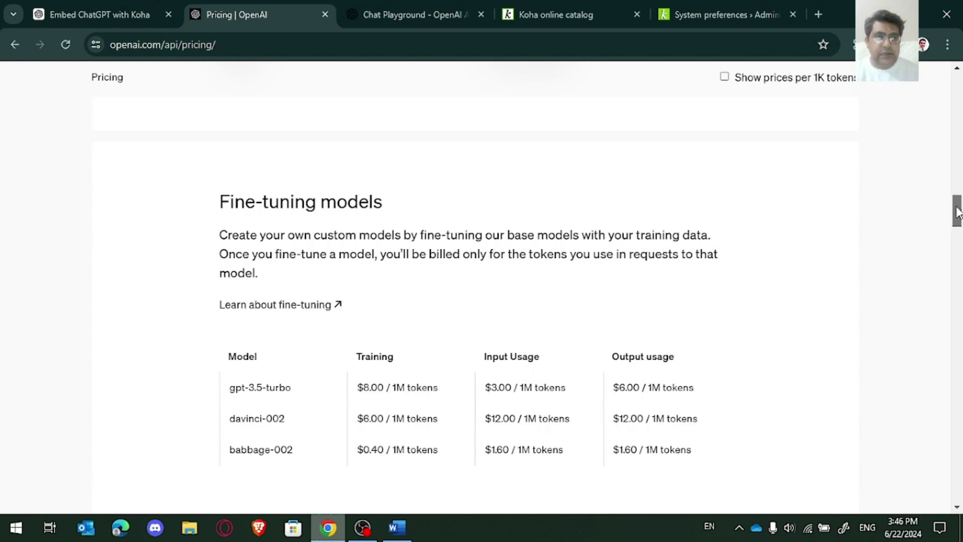
pyautogui.scroll(-4, 960, 231)
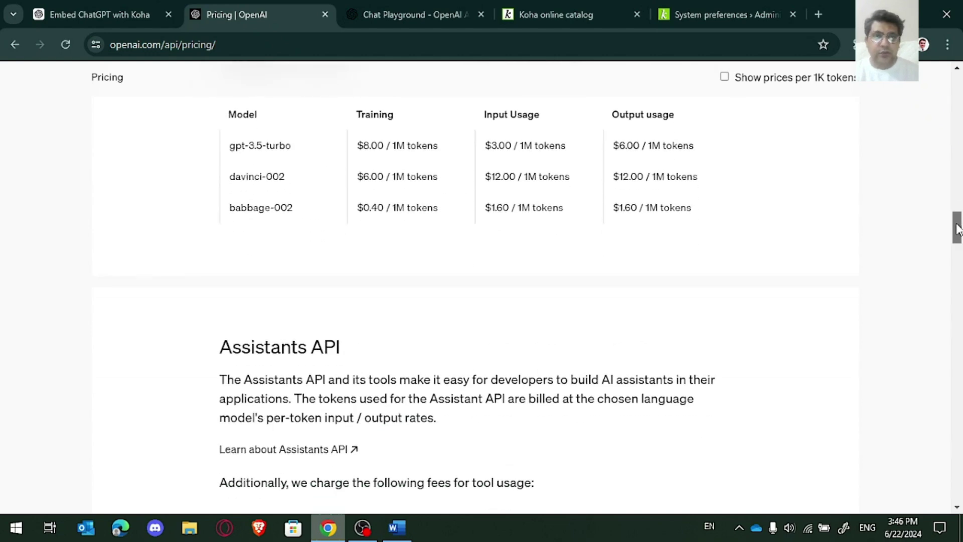
pyautogui.moveTo(958, 228); pyautogui.dragTo(955, 158)
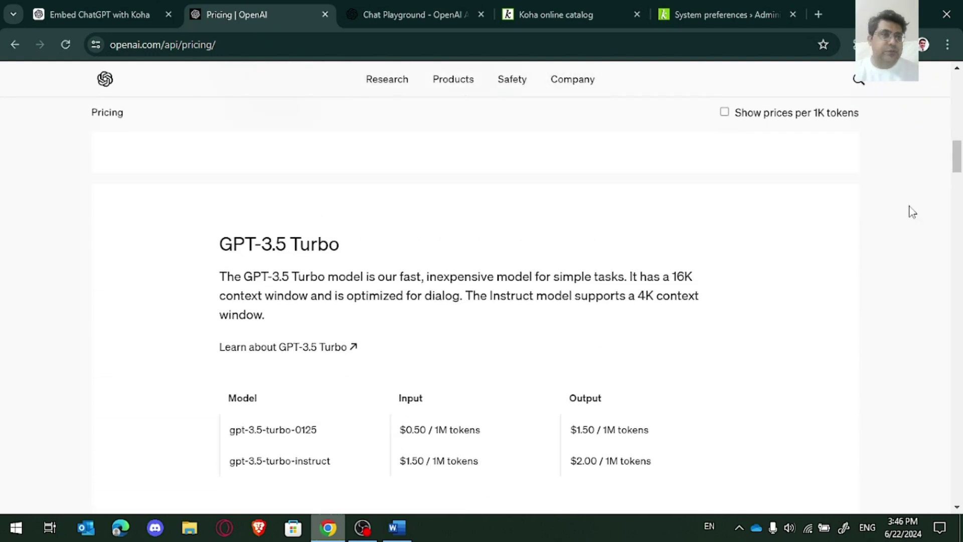
pyautogui.moveTo(955, 171); pyautogui.dragTo(960, 110)
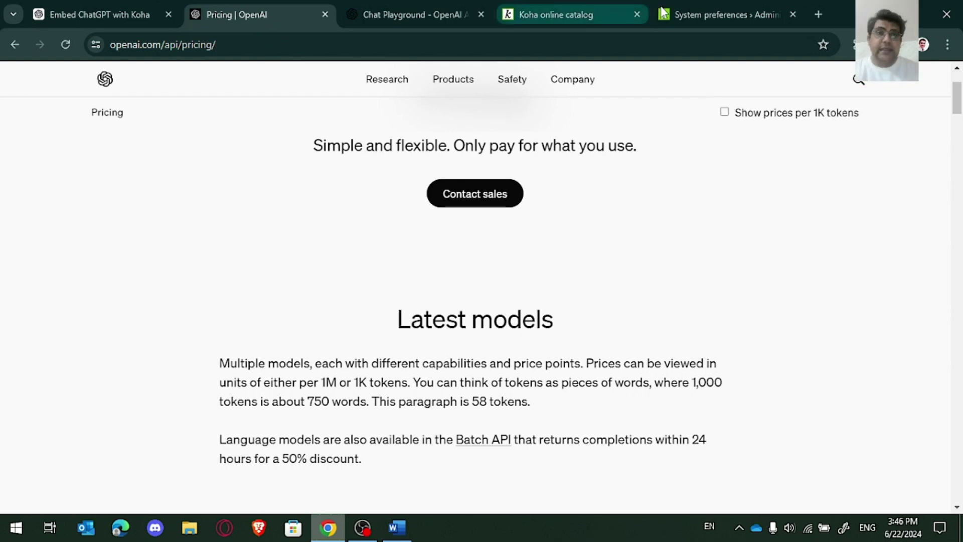
# Step: Highlight the OpenAI apiKey value on line 2 of OPACUserJS, then return to the catalog
pyautogui.click(685, 10)
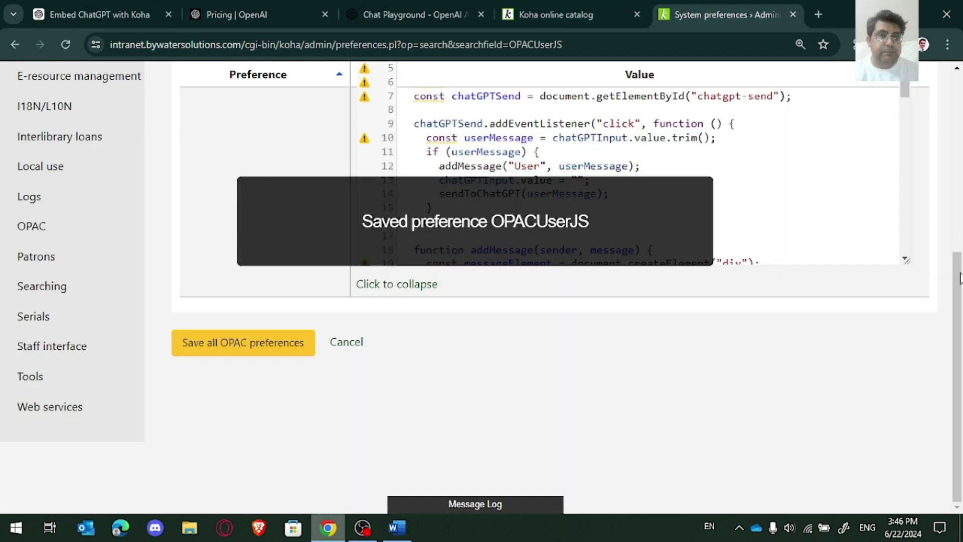
pyautogui.moveTo(959, 278); pyautogui.dragTo(960, 147)
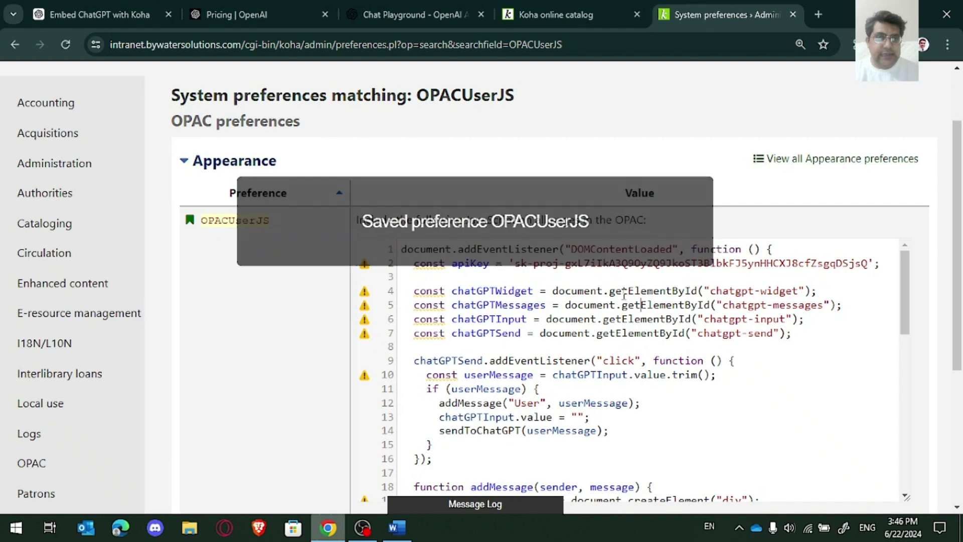
pyautogui.moveTo(515, 266); pyautogui.dragTo(868, 263)
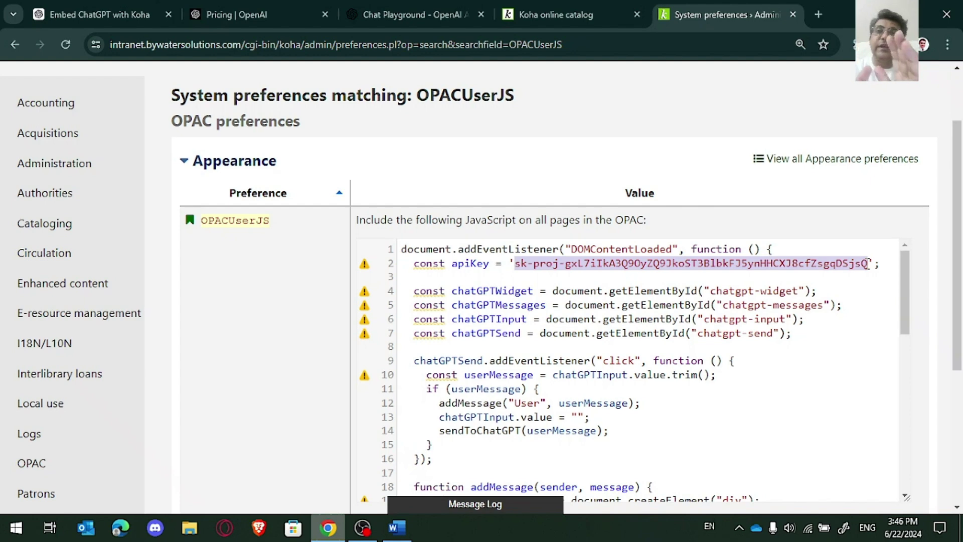
pyautogui.click(555, 17)
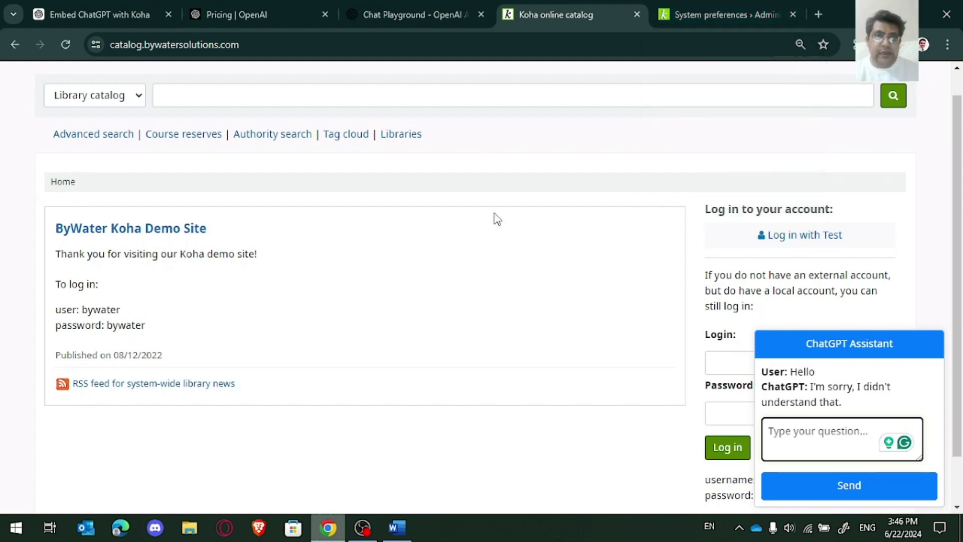
# Step: Open the older Koha integration chat in ChatGPT and copy its Koha API fetch example code
pyautogui.click(118, 12)
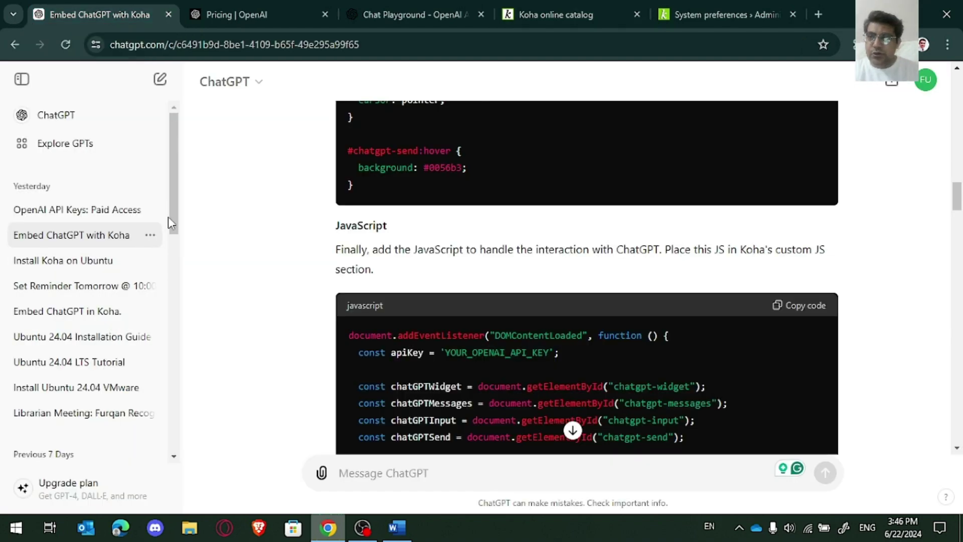
pyautogui.moveTo(175, 235); pyautogui.dragTo(208, 454)
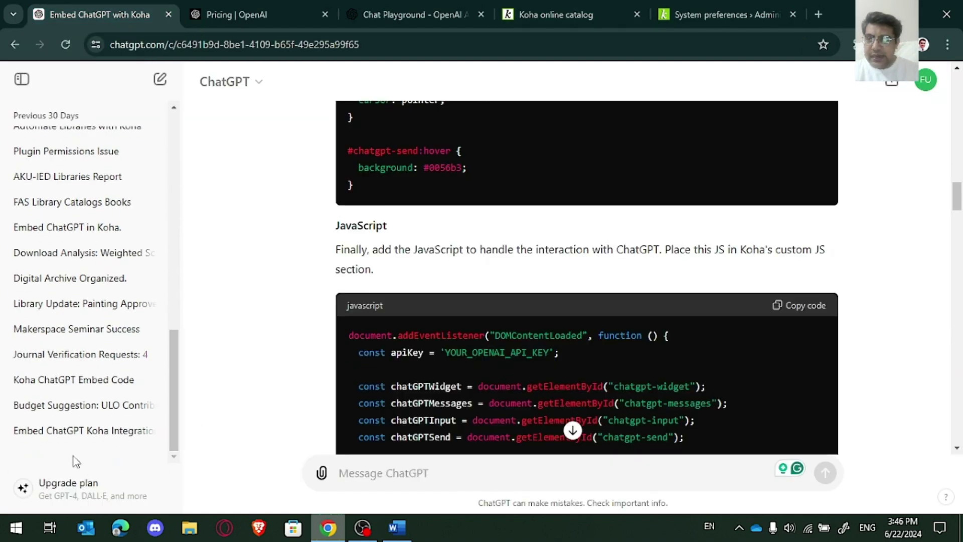
pyautogui.click(64, 446)
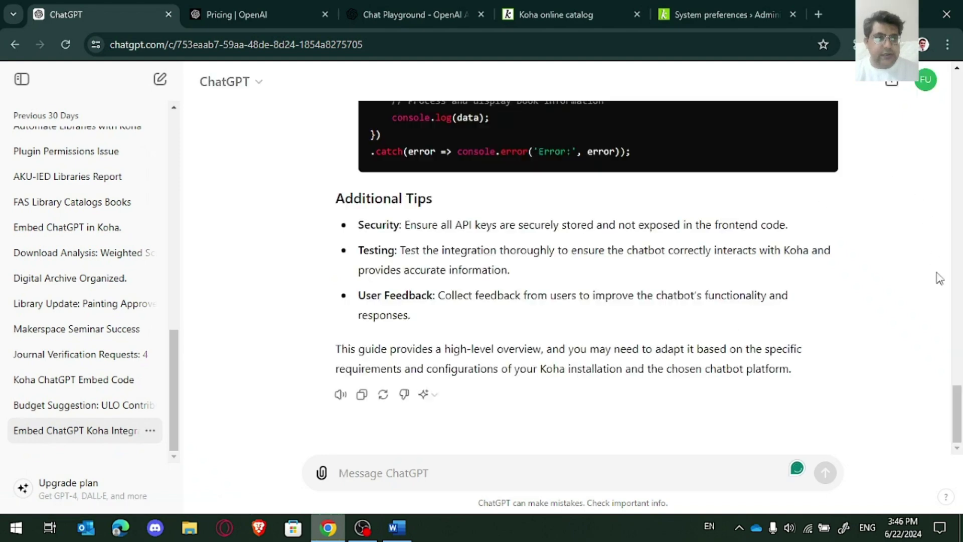
pyautogui.moveTo(958, 404); pyautogui.dragTo(958, 366)
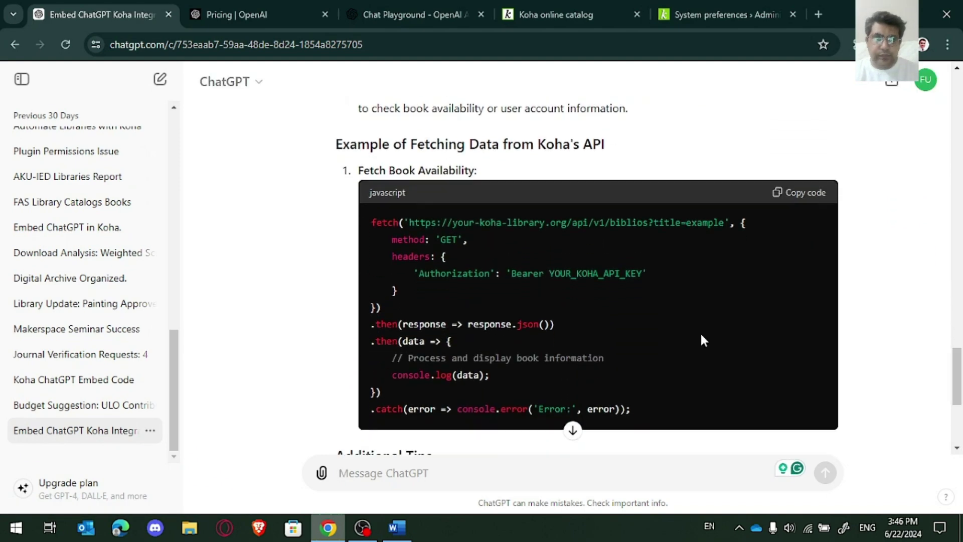
pyautogui.click(803, 193)
pyautogui.click(723, 14)
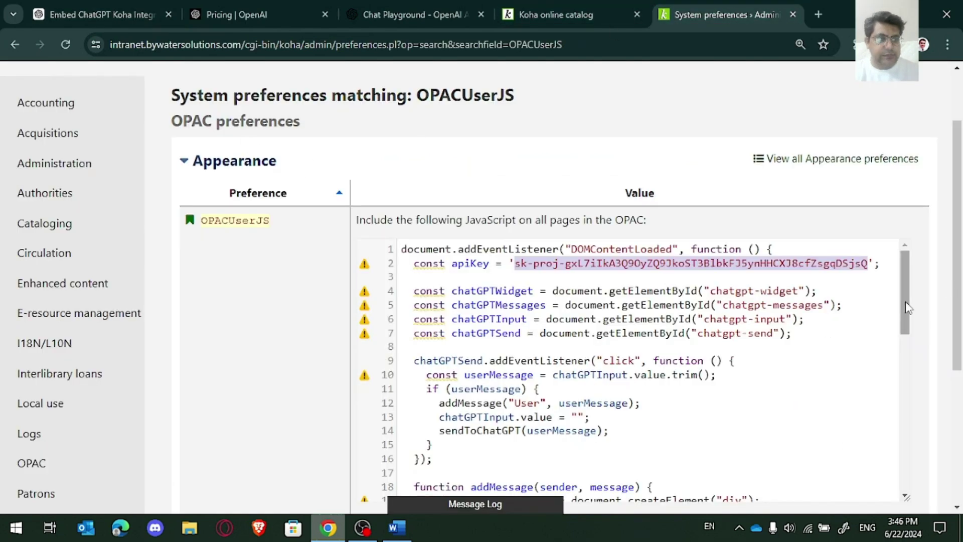
pyautogui.moveTo(908, 307); pyautogui.dragTo(888, 475)
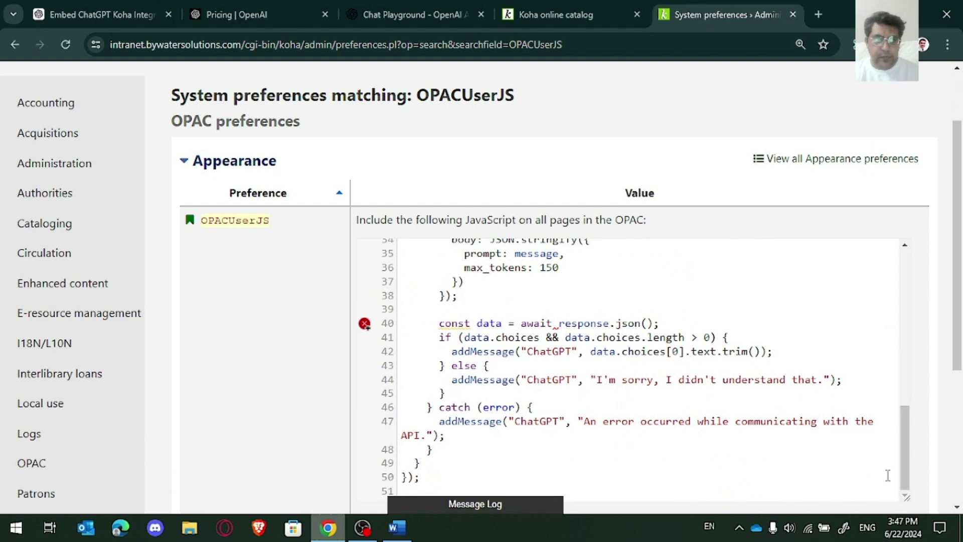
pyautogui.scroll(-3, 962, 283)
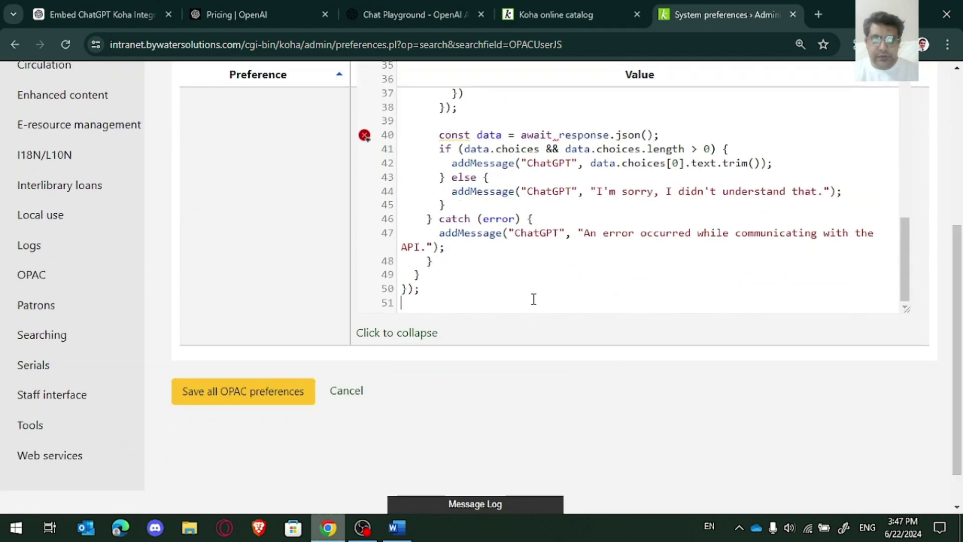
pyautogui.scroll(-3, 534, 299)
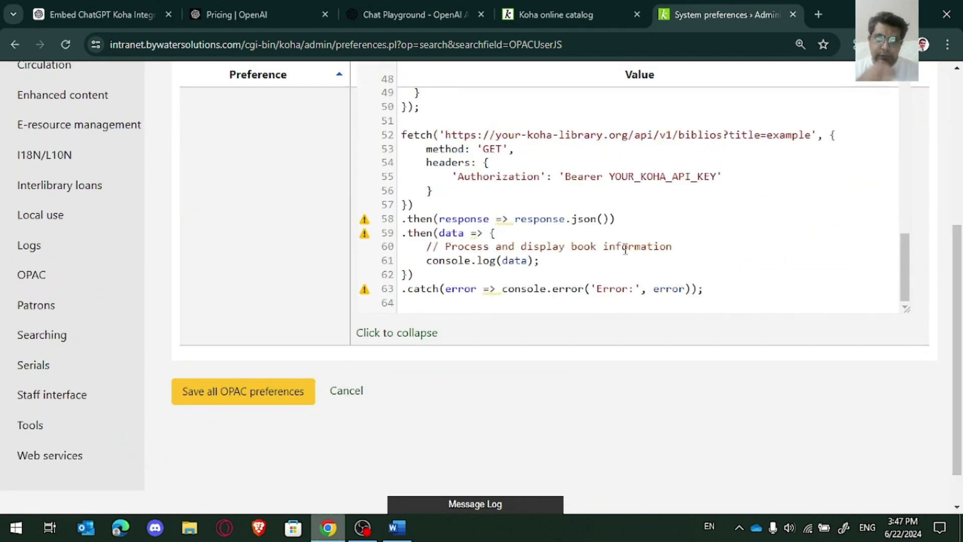
pyautogui.click(490, 138)
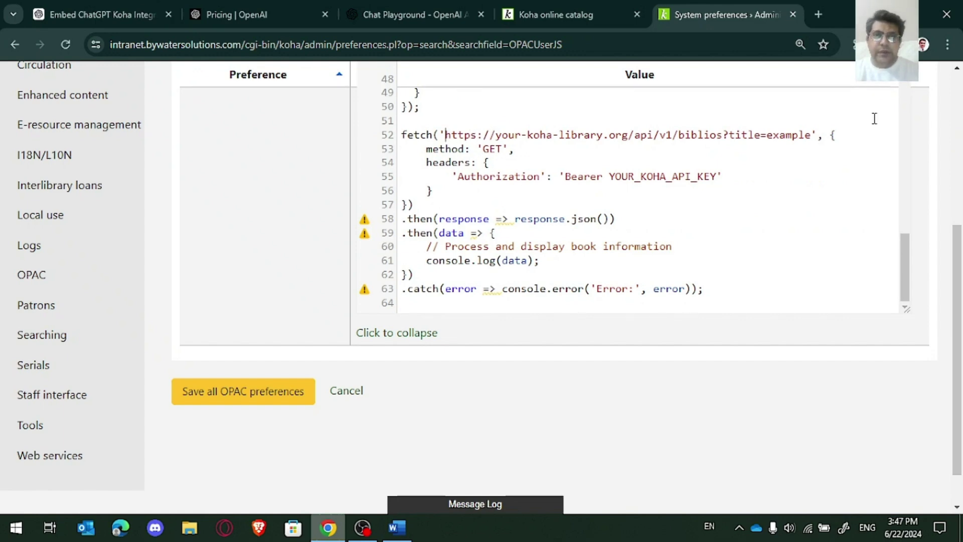
pyautogui.hotkey('shift', 'Right')
pyautogui.hotkey('shift', 'Right')
pyautogui.hotkey('shift', 'Right')
pyautogui.hotkey('shift', 'Right')
pyautogui.hotkey('shift', 'Right')
pyautogui.hotkey('shift', 'Right')
pyautogui.hotkey('shift', 'Right')
pyautogui.hotkey('shift', 'Right')
pyautogui.hotkey('shift', 'Right')
pyautogui.hotkey('shift', 'Right')
pyautogui.hotkey('shift', 'Right')
pyautogui.hotkey('shift', 'Right')
pyautogui.hotkey('shift', 'Right')
pyautogui.hotkey('shift', 'Right')
pyautogui.hotkey('shift', 'Right')
pyautogui.hotkey('shift', 'Right')
pyautogui.hotkey('shift', 'Right')
pyautogui.hotkey('shift', 'Right')
pyautogui.hotkey('shift', 'Right')
pyautogui.hotkey('shift', 'Right')
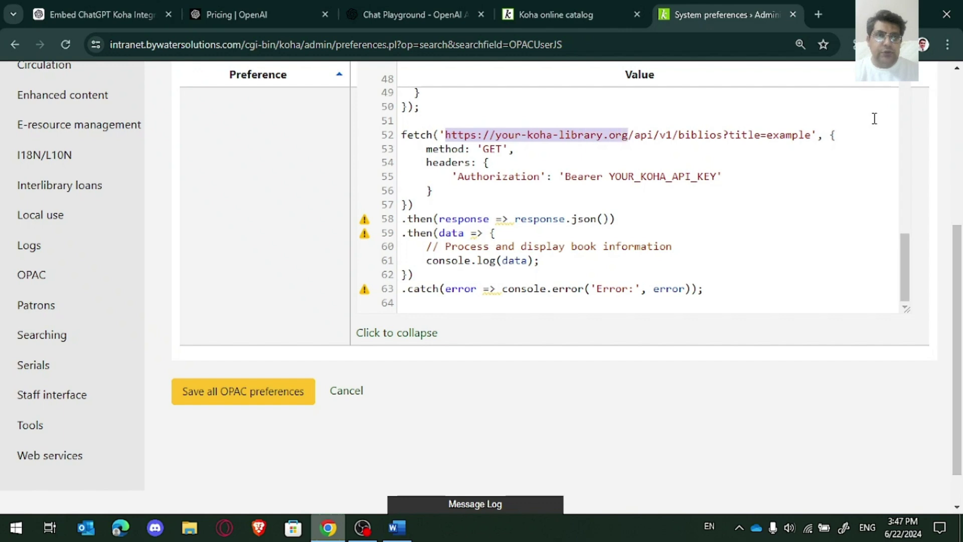
# Step: Replace the placeholder with catalog.bywatersolutions.com, remove the extra slash, and save OPACUserJS
pyautogui.click(556, 14)
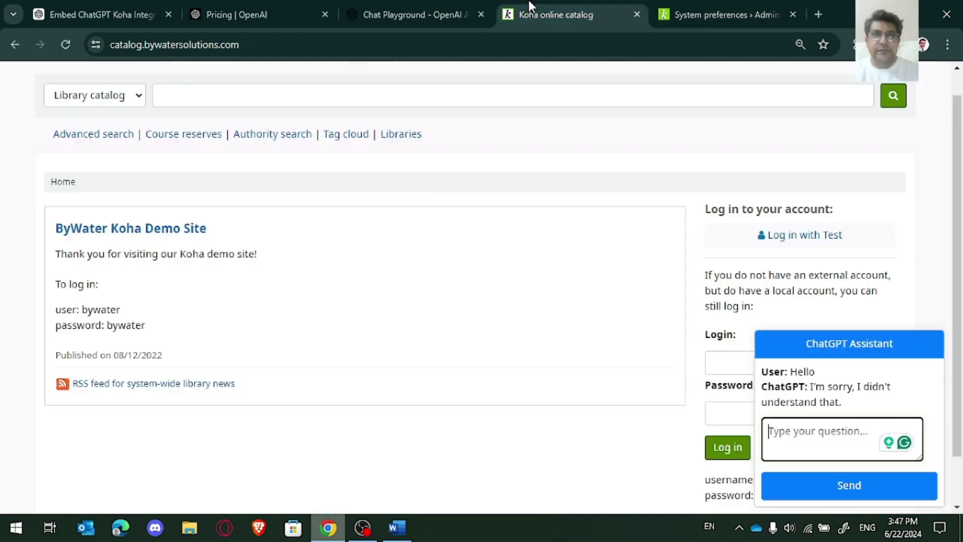
pyautogui.click(239, 45)
pyautogui.click(693, 2)
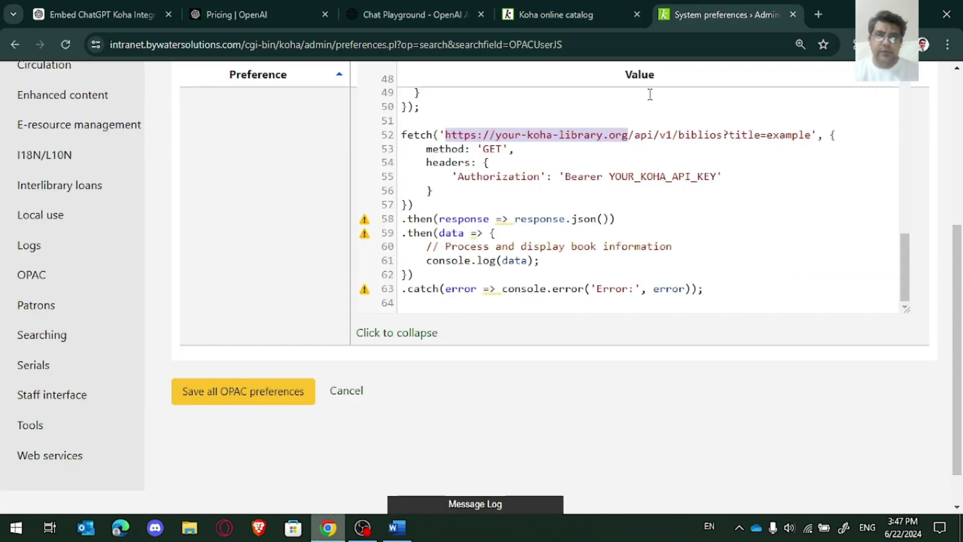
pyautogui.hotkey('ctrl', 'v')
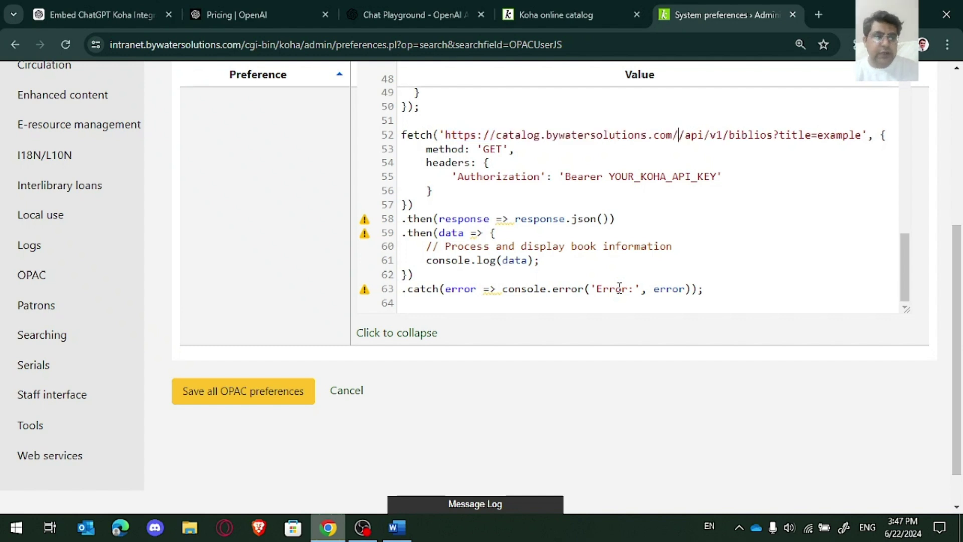
pyautogui.press('BackSpace')
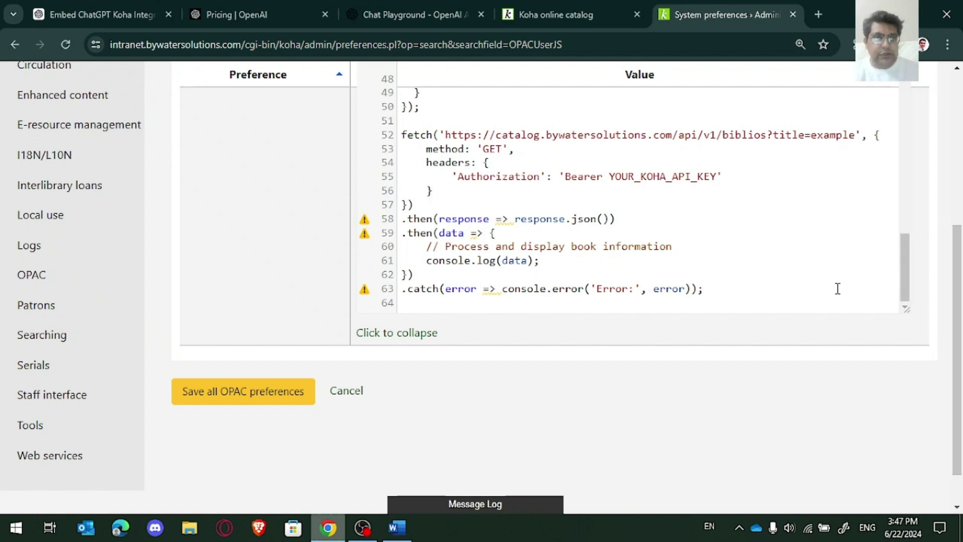
pyautogui.moveTo(717, 178); pyautogui.dragTo(618, 176)
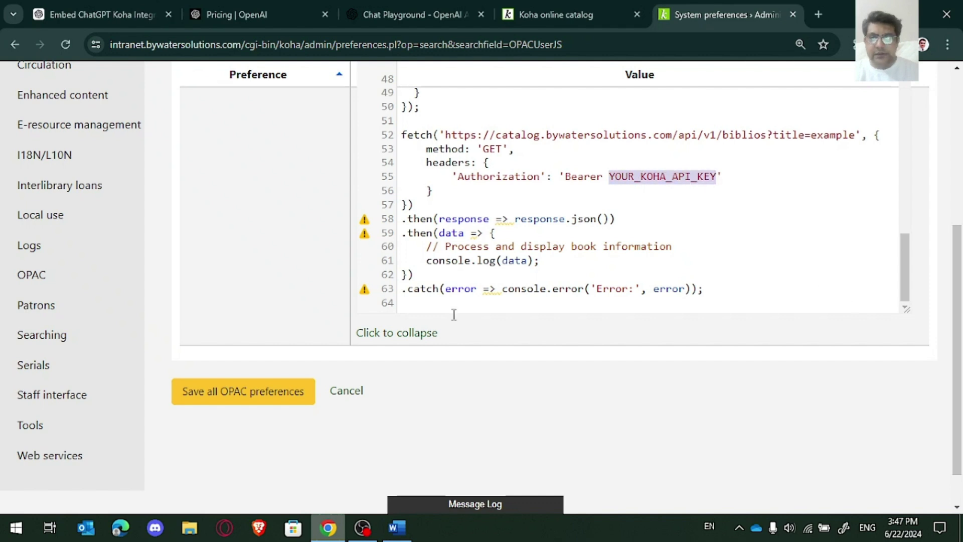
pyautogui.click(243, 396)
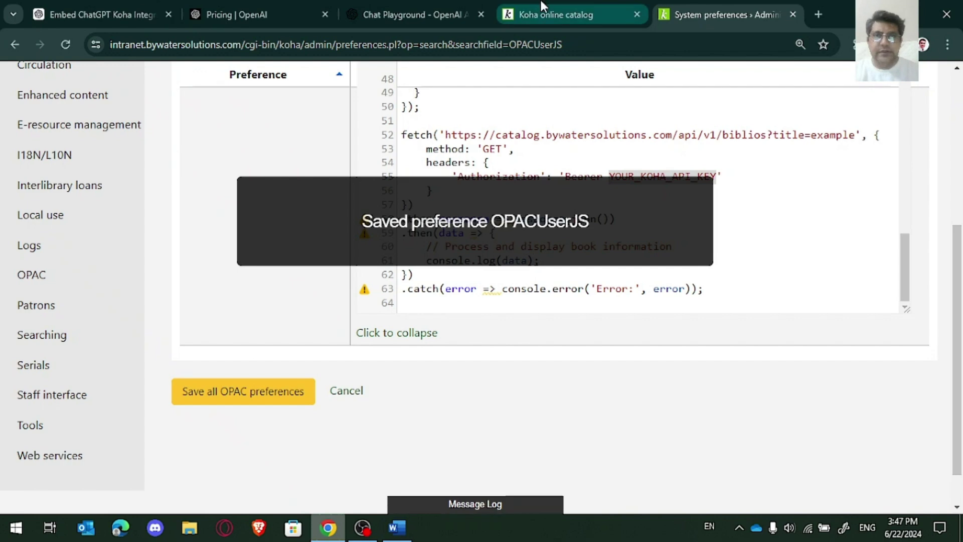
pyautogui.click(542, 6)
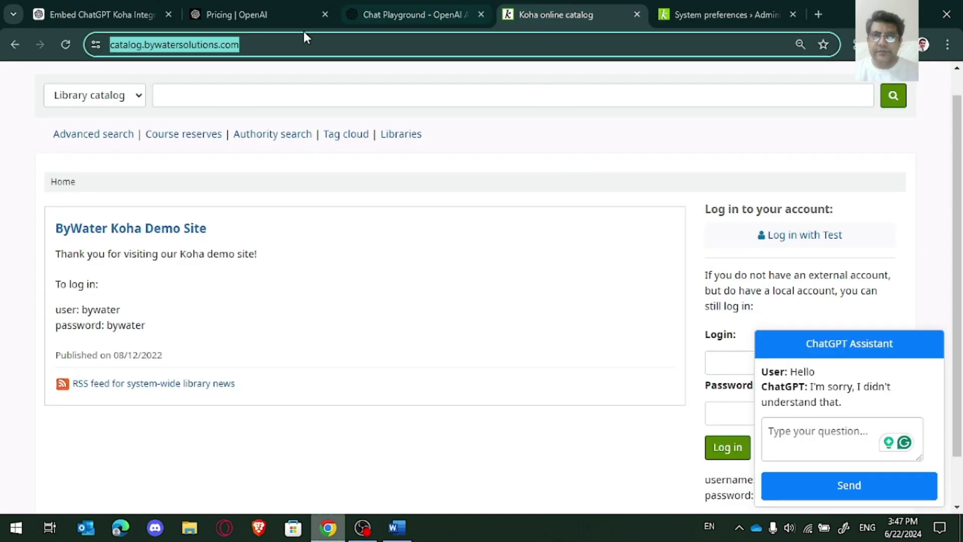
# Step: Reload the catalog to load the updated script and focus the empty ChatGPT Assistant box
pyautogui.click(66, 45)
pyautogui.click(860, 449)
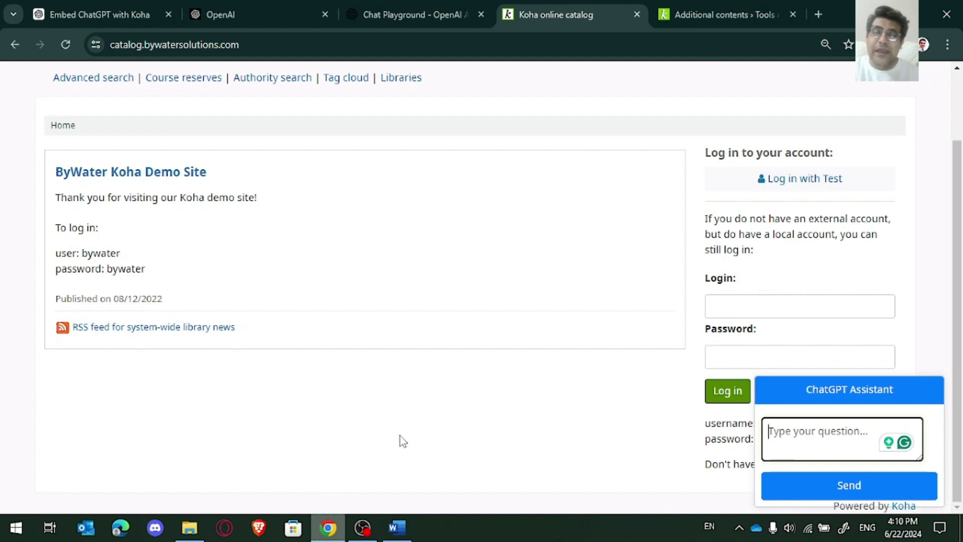
# Step: Open the OpenAI API pricing page via Products, then return to the Koha catalog
pyautogui.click(249, 14)
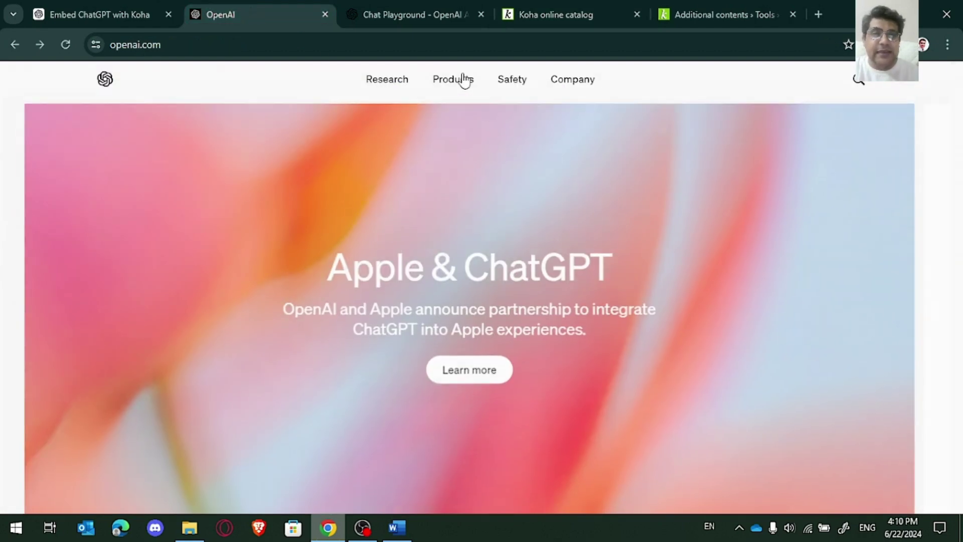
pyautogui.click(464, 79)
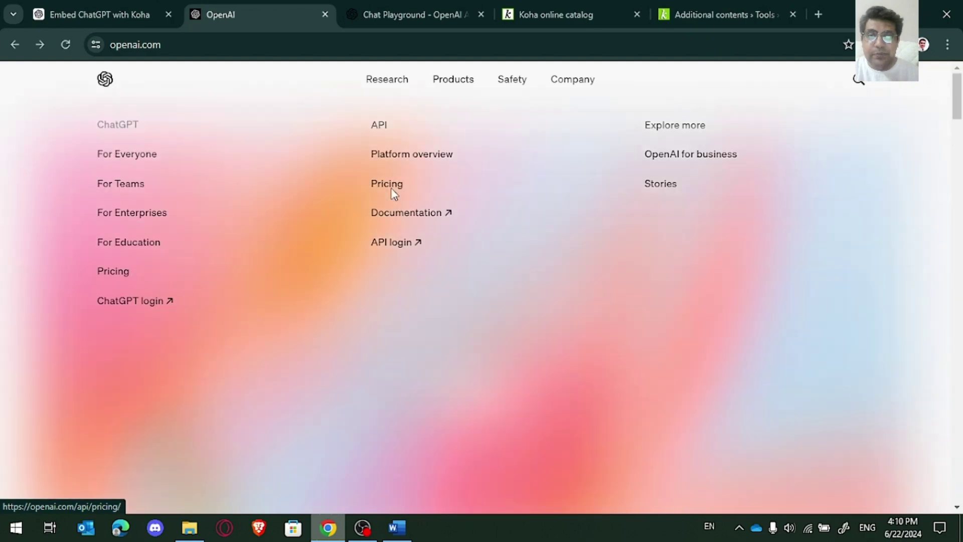
pyautogui.click(393, 191)
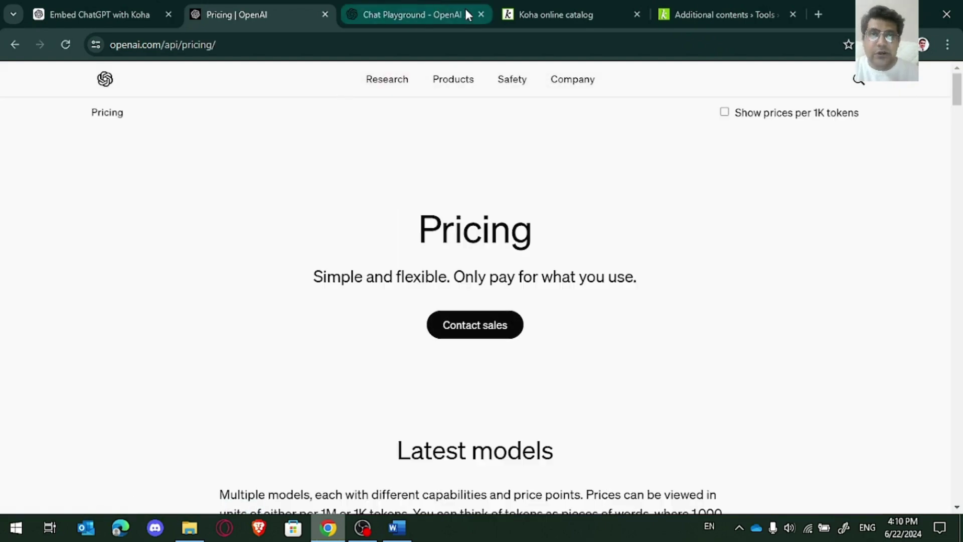
pyautogui.click(567, 10)
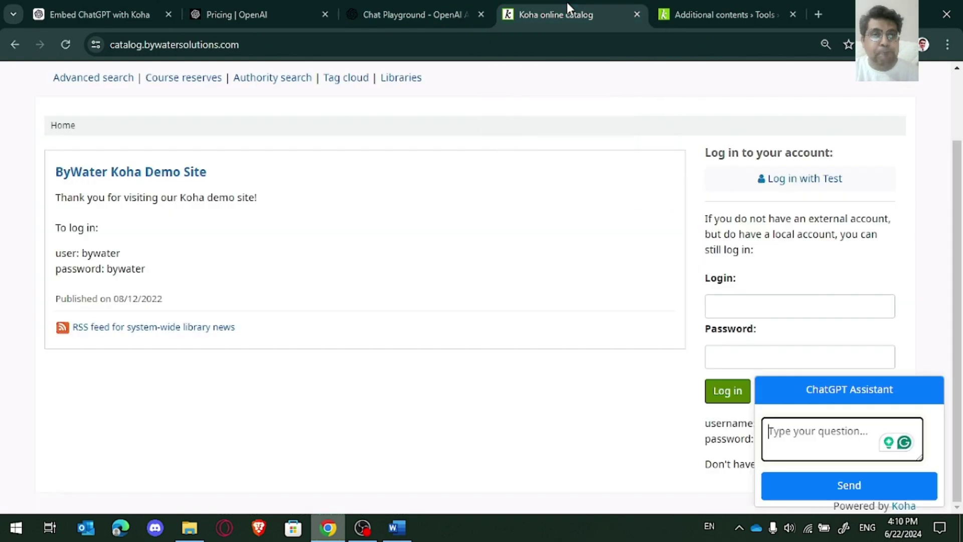
# Step: Open the Embed ChatGPT with Koha chat, then browse the other Koha integration conversation
pyautogui.click(101, 3)
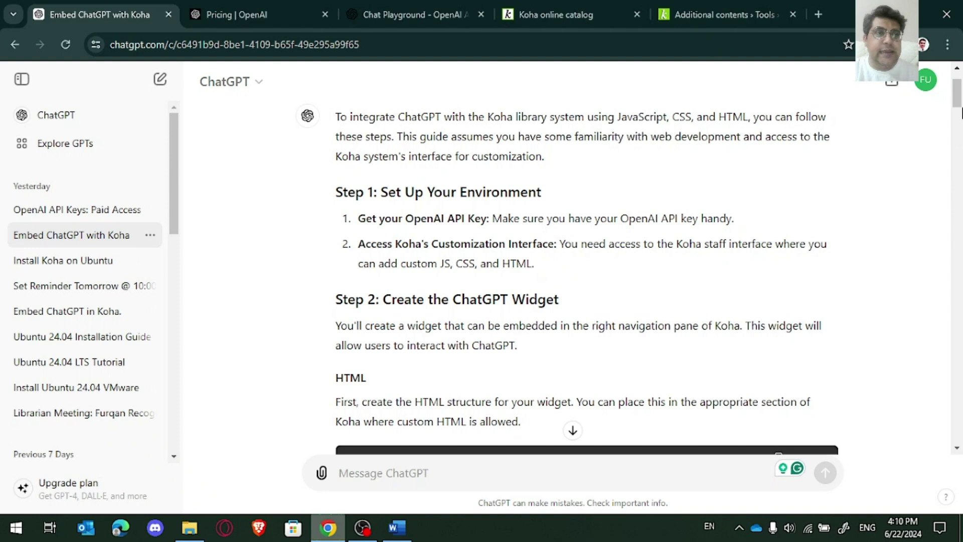
pyautogui.moveTo(959, 98); pyautogui.dragTo(959, 91)
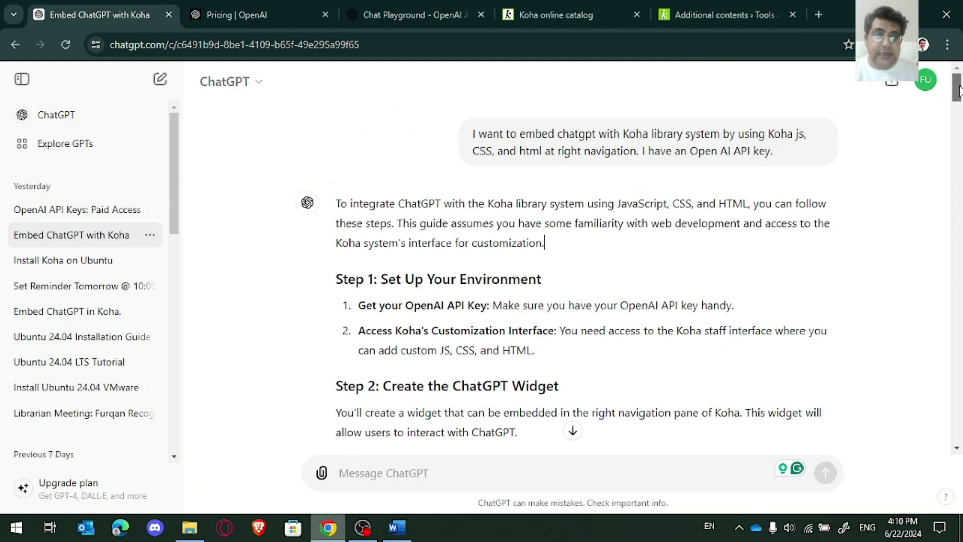
pyautogui.moveTo(959, 92); pyautogui.dragTo(952, 261)
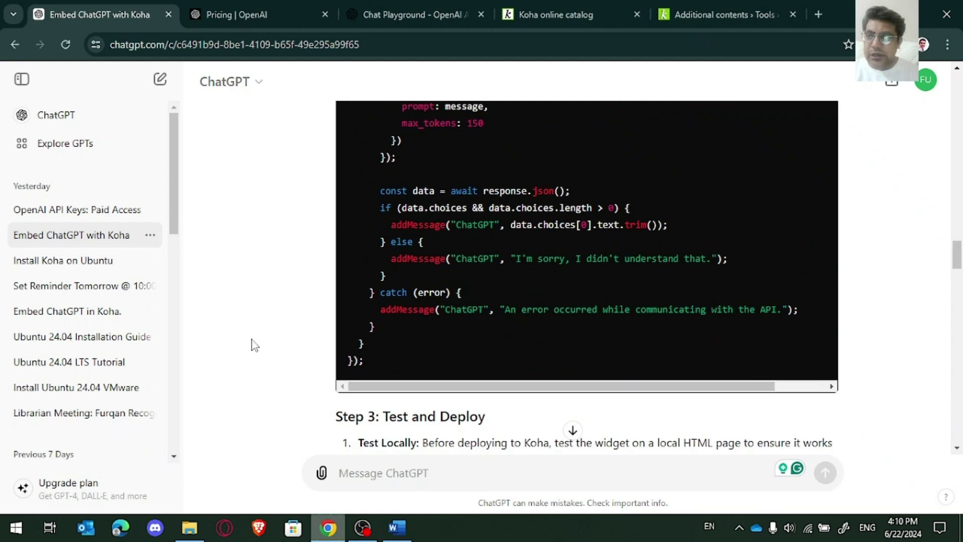
pyautogui.moveTo(171, 211); pyautogui.dragTo(183, 432)
pyautogui.click(54, 436)
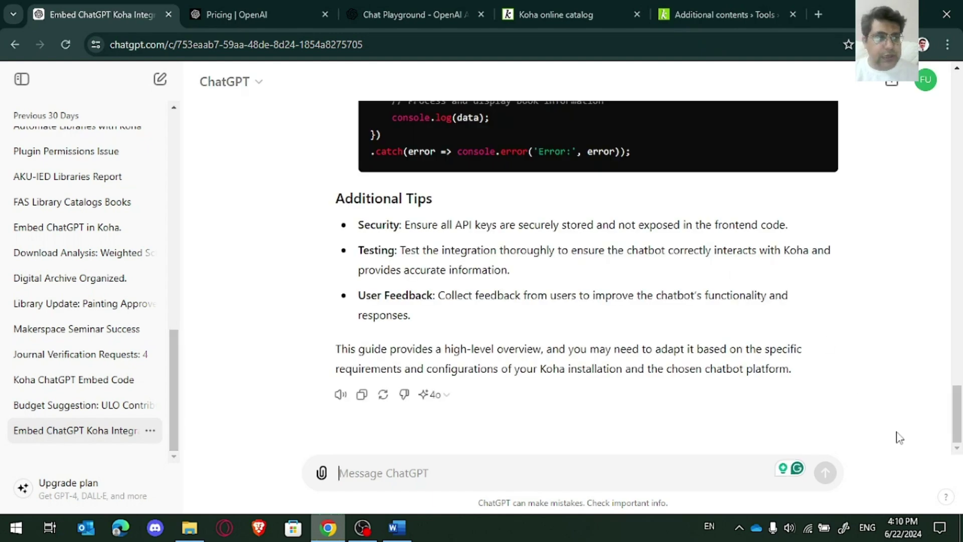
pyautogui.moveTo(957, 431); pyautogui.dragTo(961, 376)
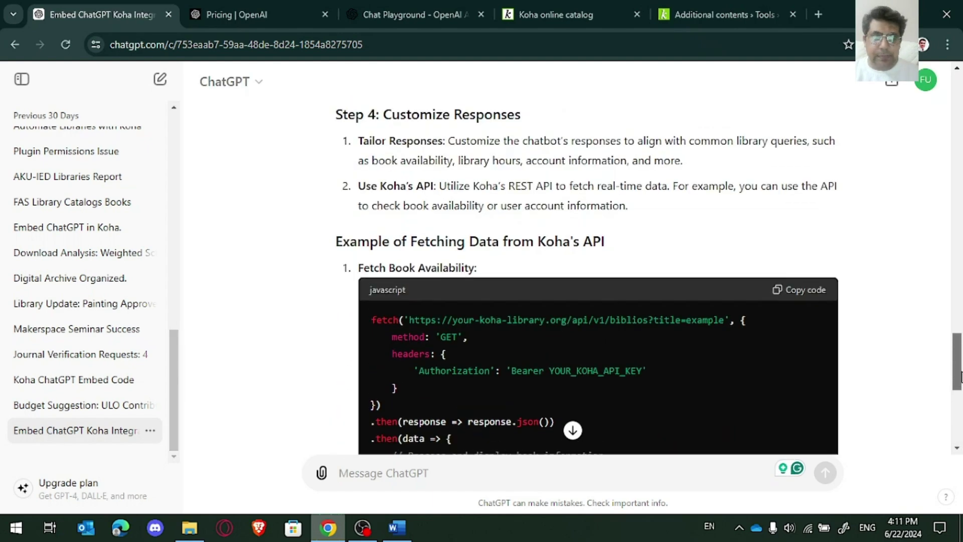
pyautogui.scroll(-1, 758, 349)
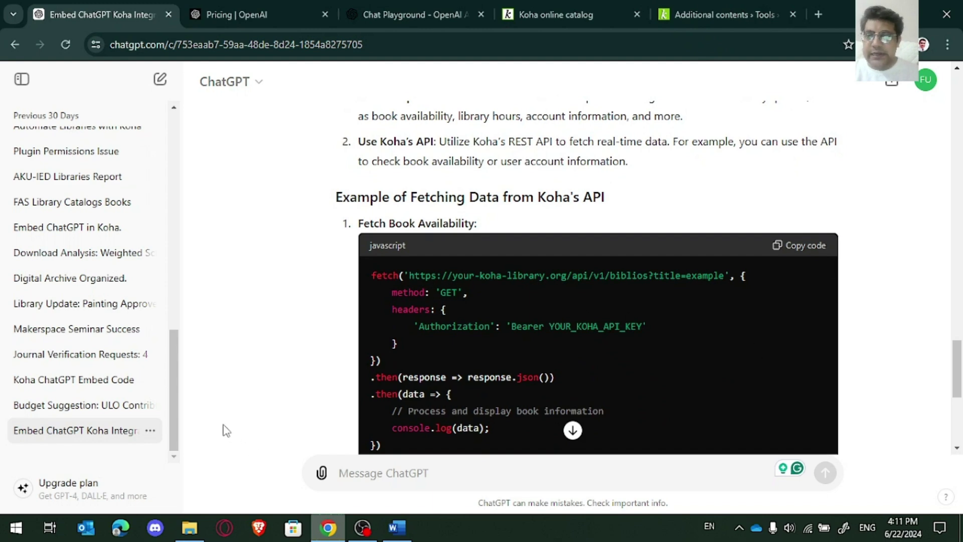
# Step: Reopen 'Embed ChatGPT with Koha' and scroll up to its Step 1 and Step 2 instructions
pyautogui.moveTo(174, 397); pyautogui.dragTo(198, 179)
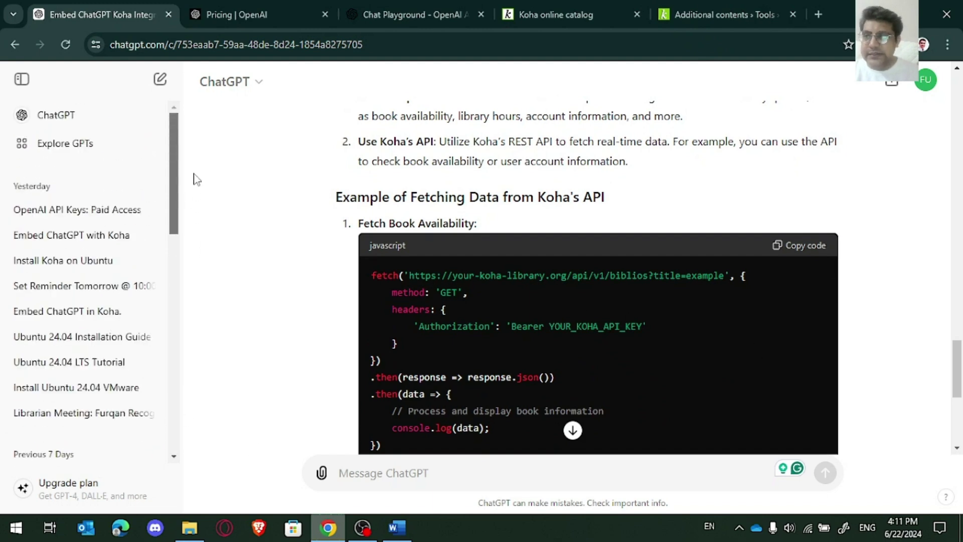
pyautogui.click(104, 234)
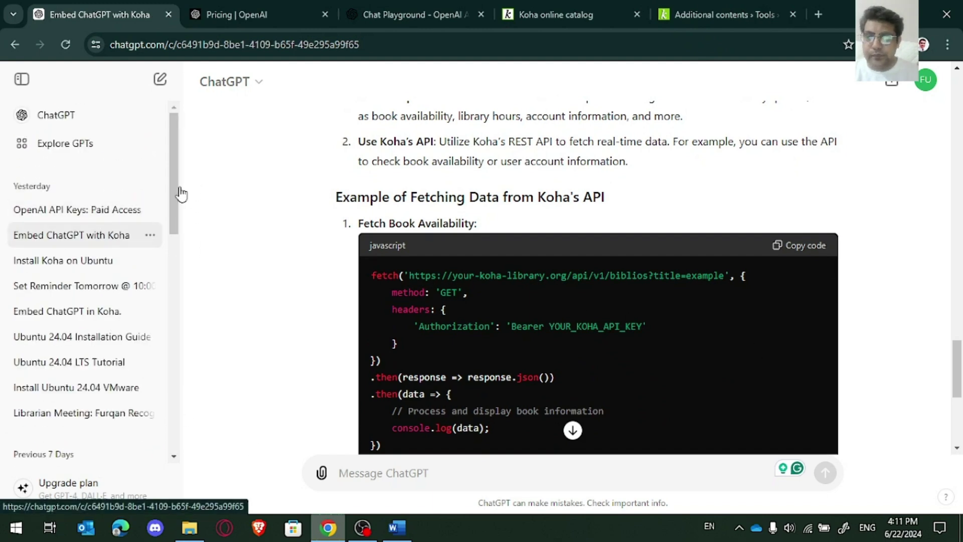
pyautogui.moveTo(957, 429); pyautogui.dragTo(960, 75)
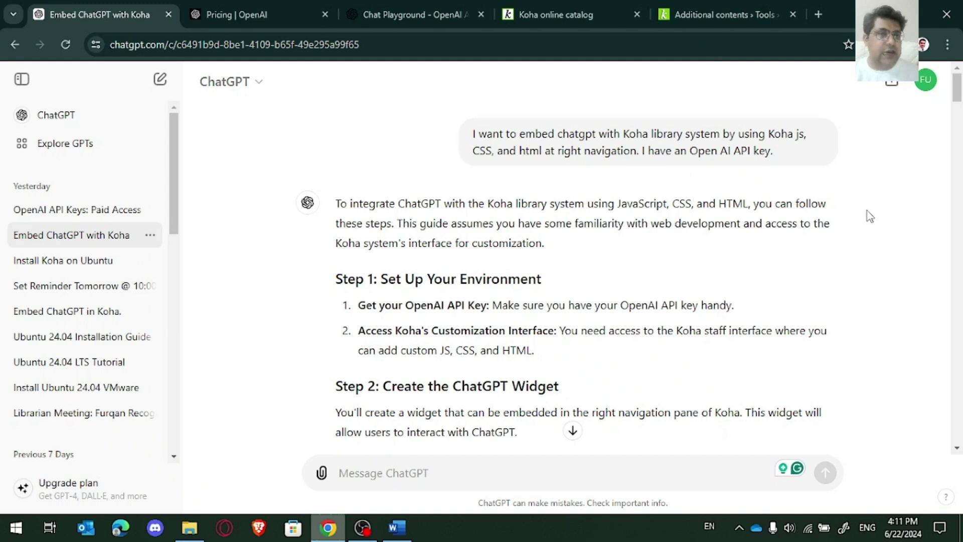
pyautogui.moveTo(959, 95)
pyautogui.mouseDown()
pyautogui.moveTo(959, 313)
pyautogui.moveTo(961, 88)
pyautogui.mouseUp()
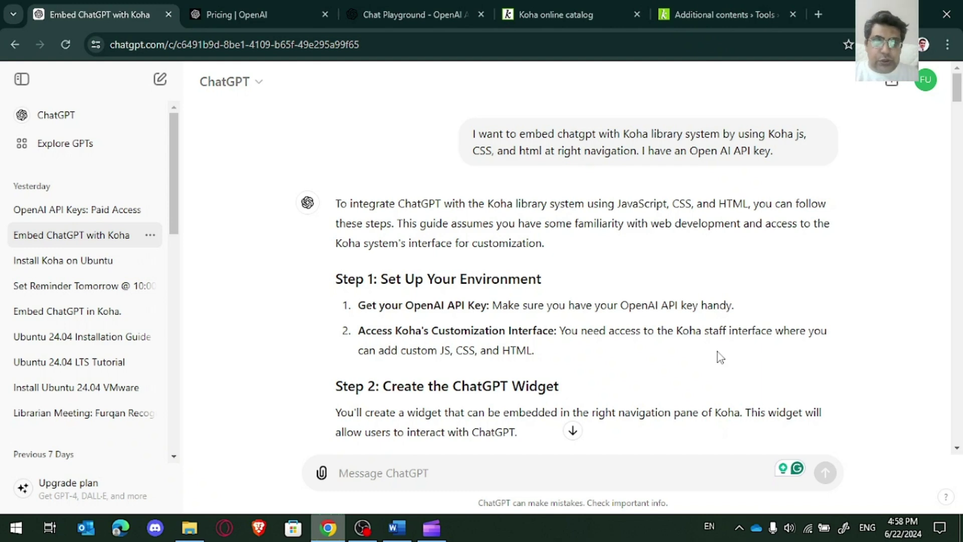
# Step: Open a new Chrome tab showing the Google start page
pyautogui.click(819, 13)
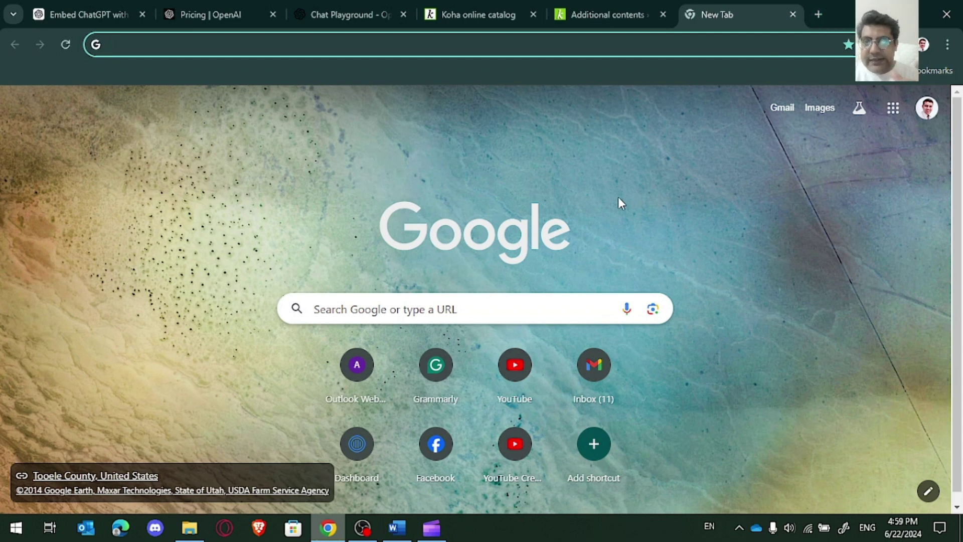
# Step: Go to socialintents.com, sign in, and show the Chat Apps list with the Live Chat app
pyautogui.write('soc')
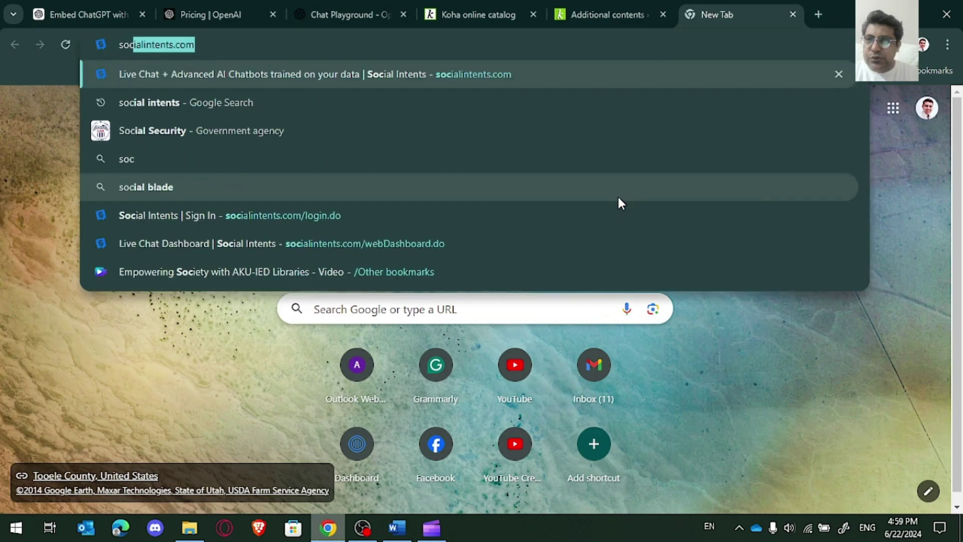
pyautogui.press('Return')
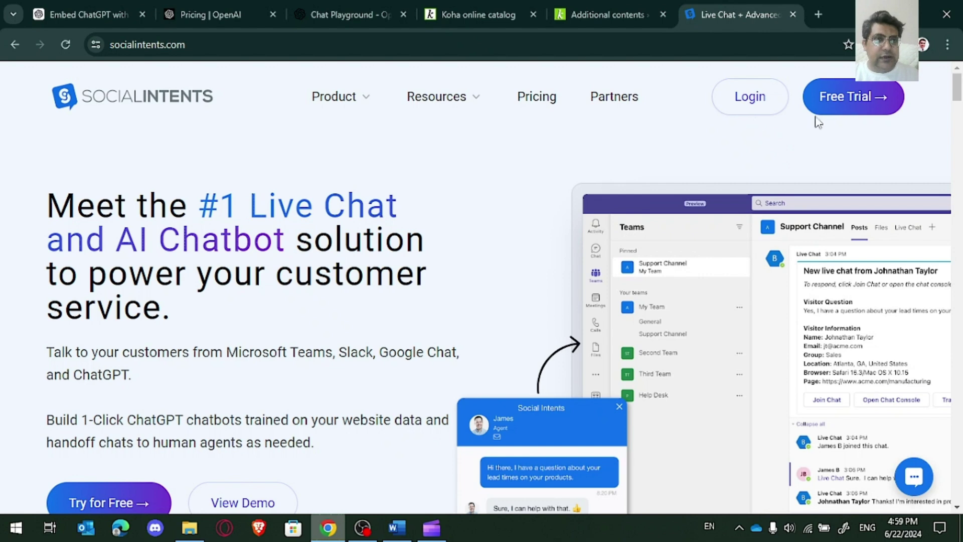
pyautogui.click(770, 108)
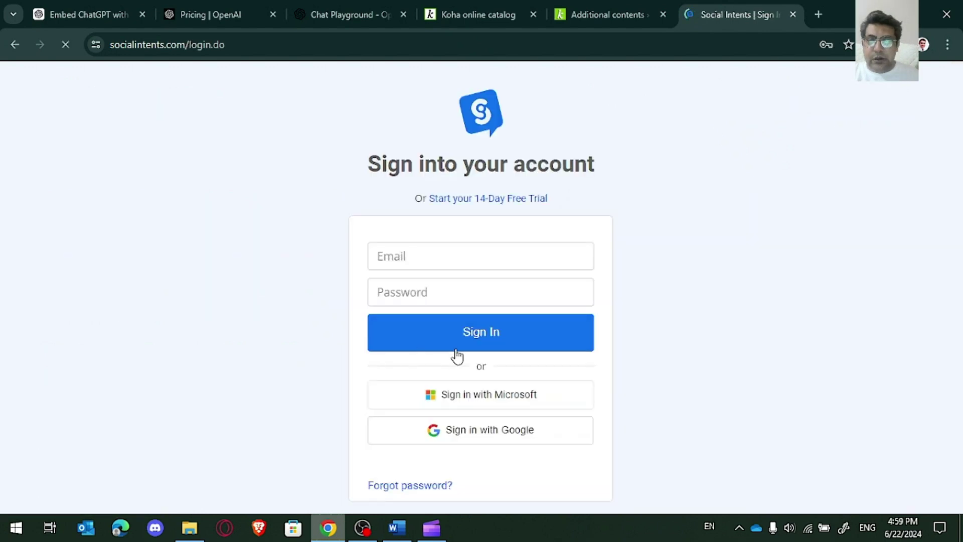
pyautogui.click(479, 344)
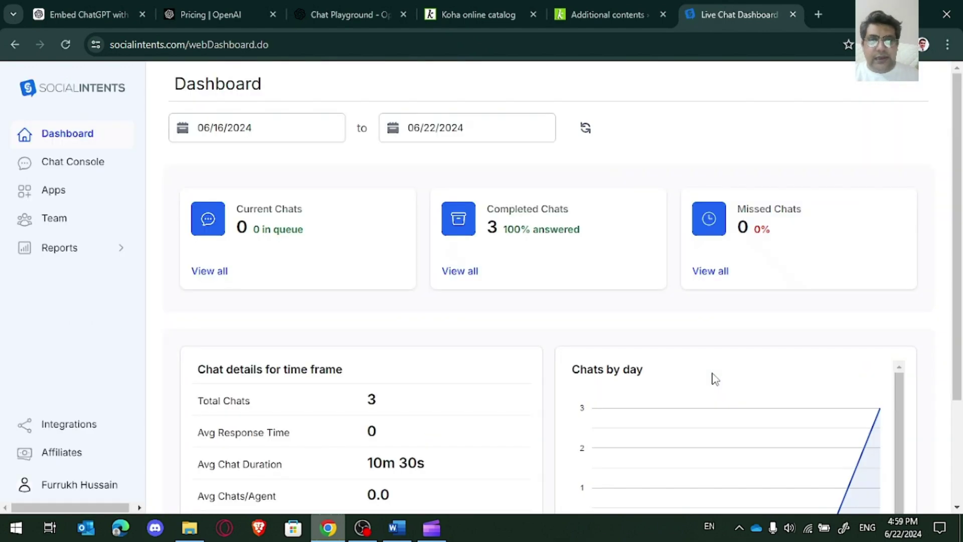
pyautogui.click(71, 192)
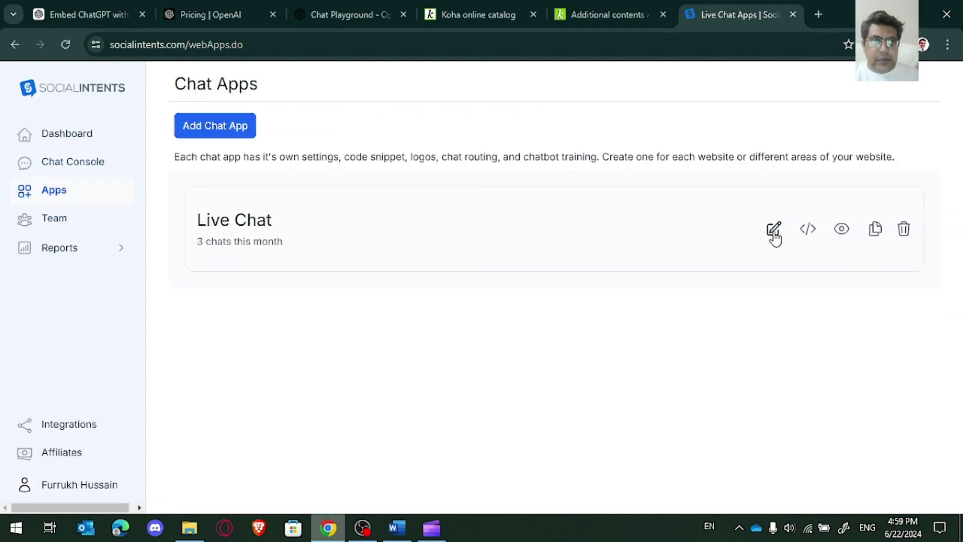
# Step: Open the Live Chat app's Chat Settings and look through its General options
pyautogui.click(774, 230)
pyautogui.scroll(-4, 959, 208)
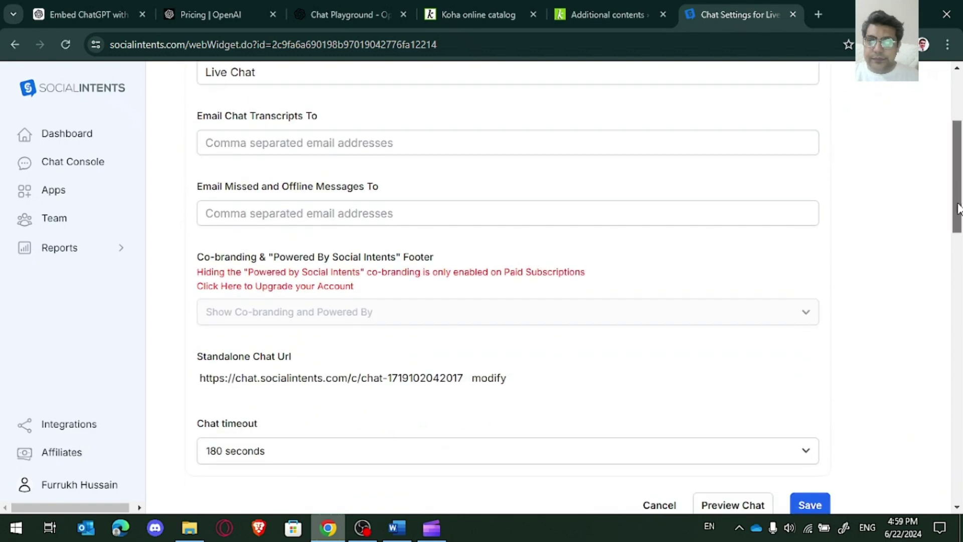
pyautogui.moveTo(958, 208); pyautogui.dragTo(958, 171)
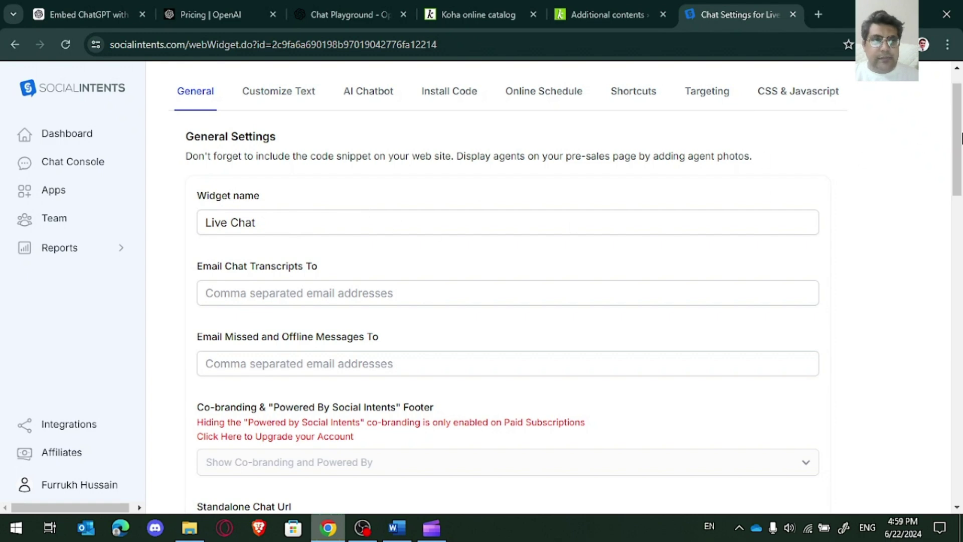
pyautogui.moveTo(961, 138); pyautogui.dragTo(950, 290)
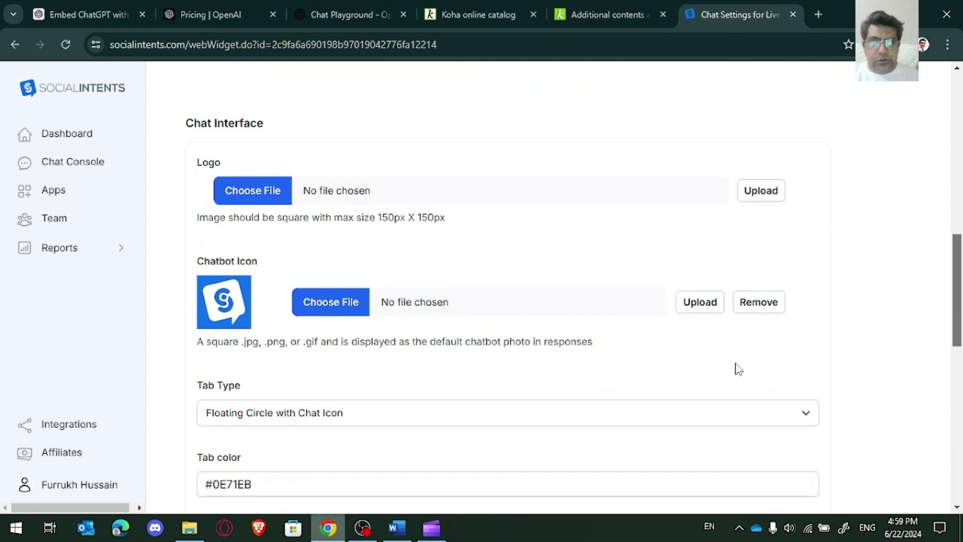
pyautogui.moveTo(959, 307); pyautogui.dragTo(960, 142)
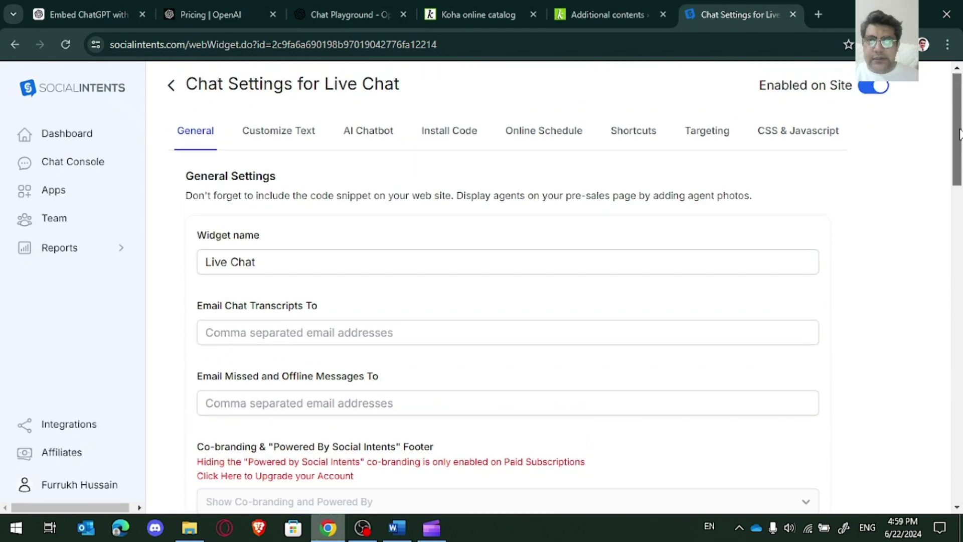
# Step: Review the Live Chat's Customize Text and AI Chatbot settings
pyautogui.click(296, 143)
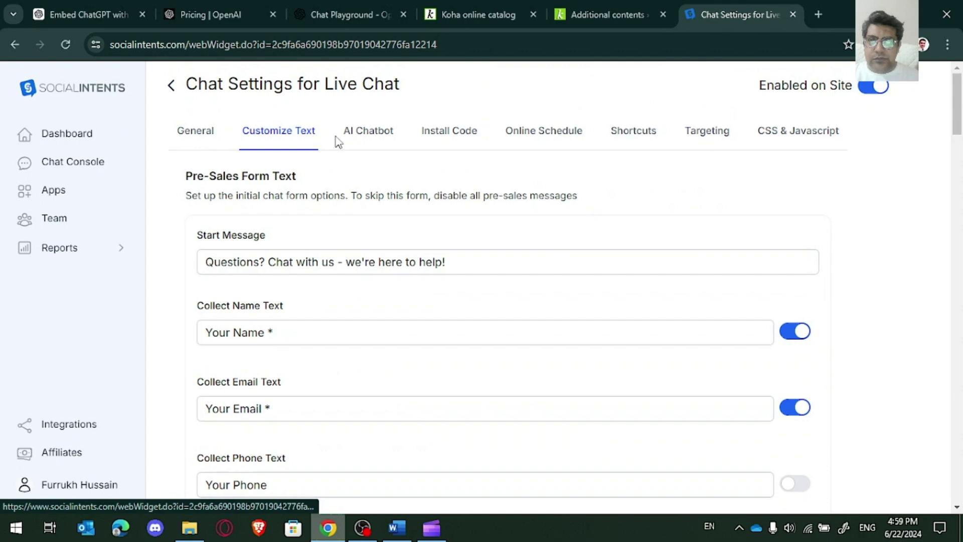
pyautogui.click(370, 143)
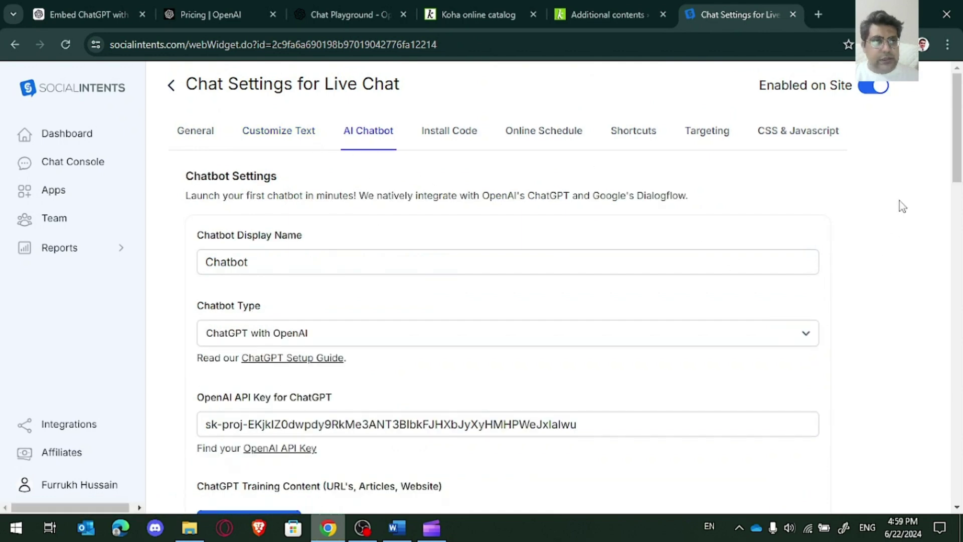
pyautogui.scroll(-4, 961, 166)
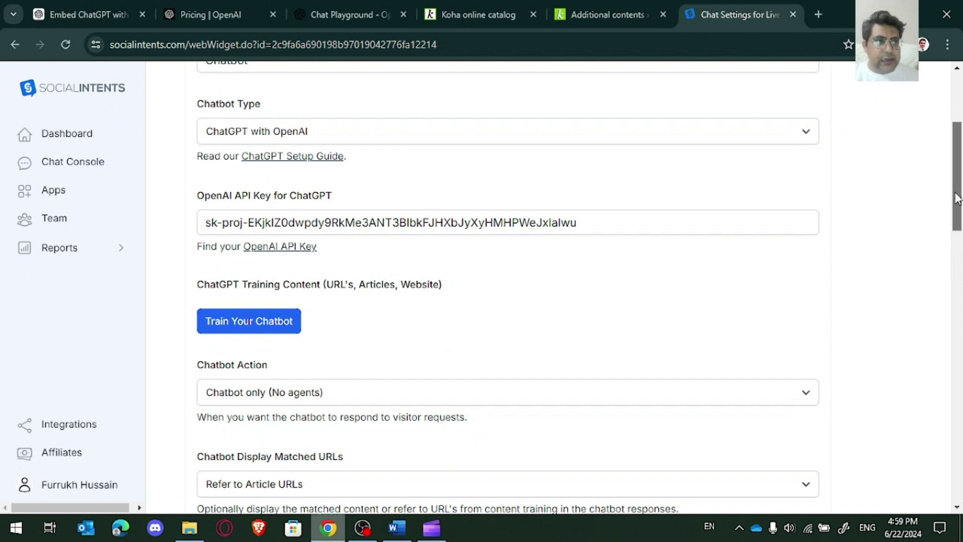
pyautogui.scroll(1, 958, 188)
pyautogui.moveTo(959, 181); pyautogui.dragTo(961, 138)
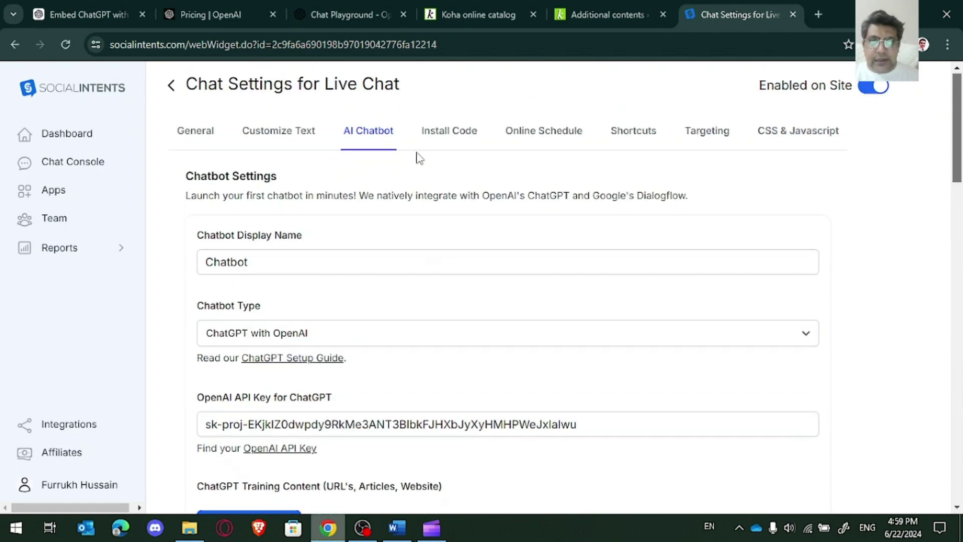
# Step: Copy the widget's install script snippet and return to Koha's HTML customizations
pyautogui.click(436, 136)
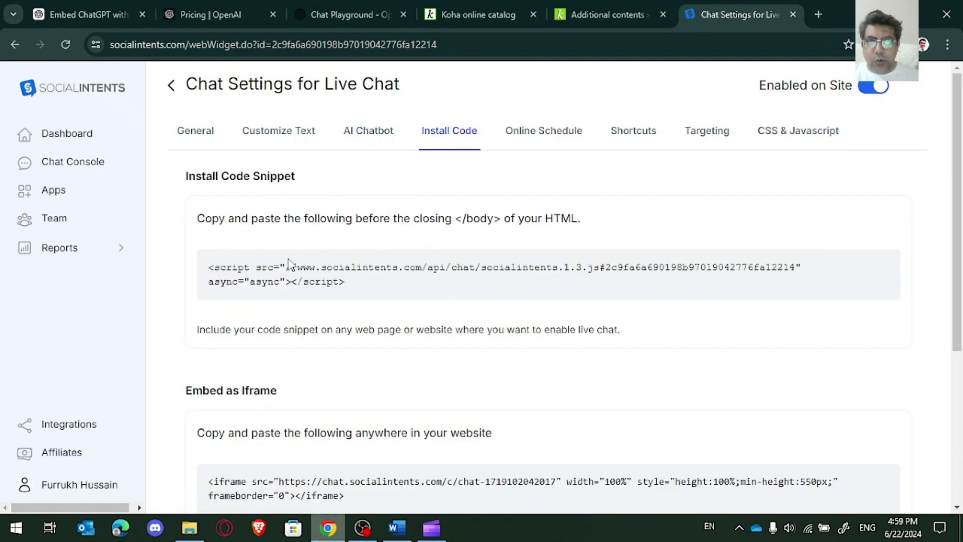
pyautogui.moveTo(354, 281); pyautogui.dragTo(202, 266)
pyautogui.hotkey('ctrl', 'c')
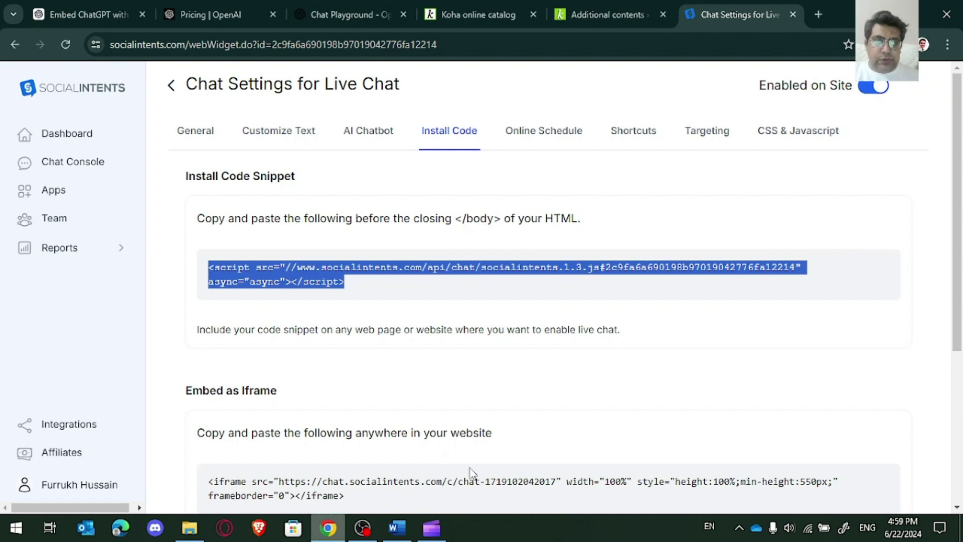
pyautogui.scroll(-3, 961, 179)
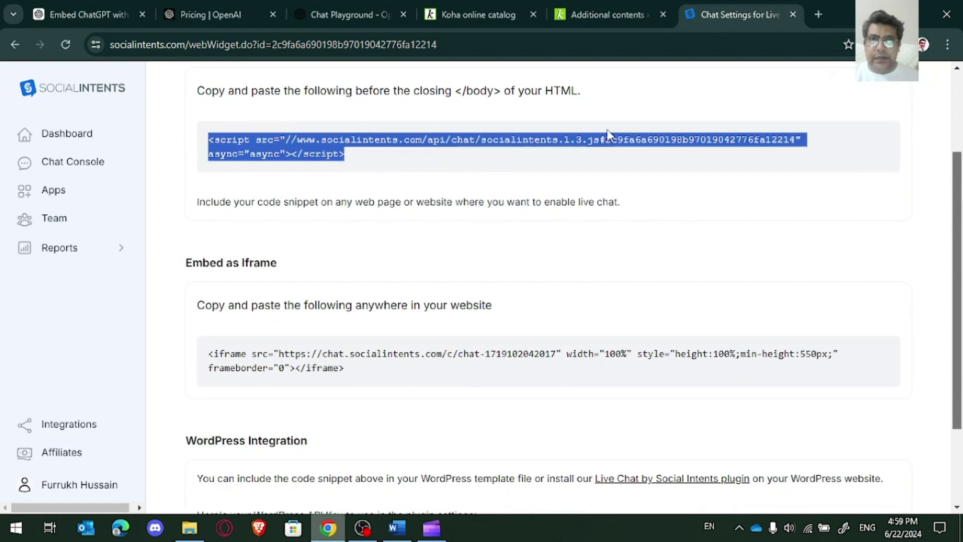
pyautogui.click(608, 15)
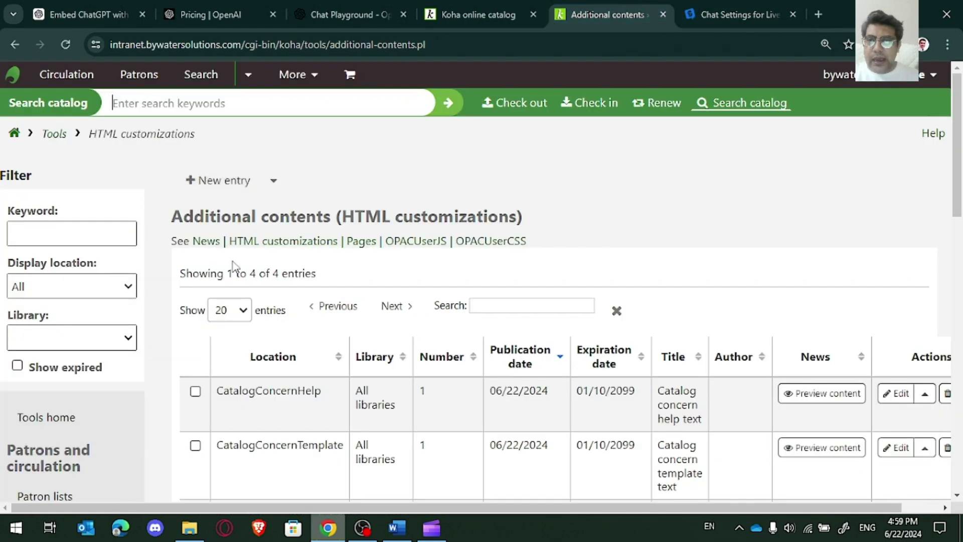
# Step: Start a new HTML customization in OpacNavRight, published 06/21/2024, at display position 2
pyautogui.click(225, 186)
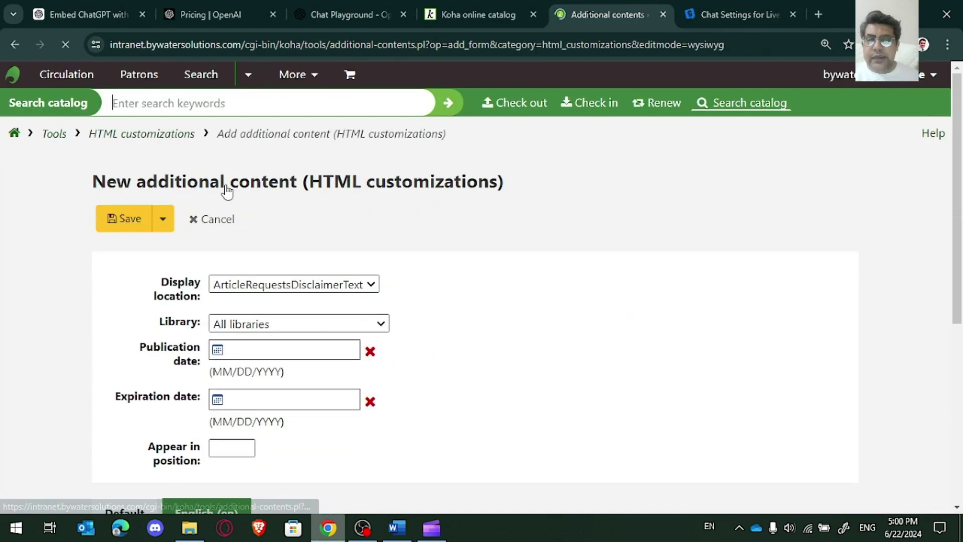
pyautogui.click(254, 285)
pyautogui.click(284, 251)
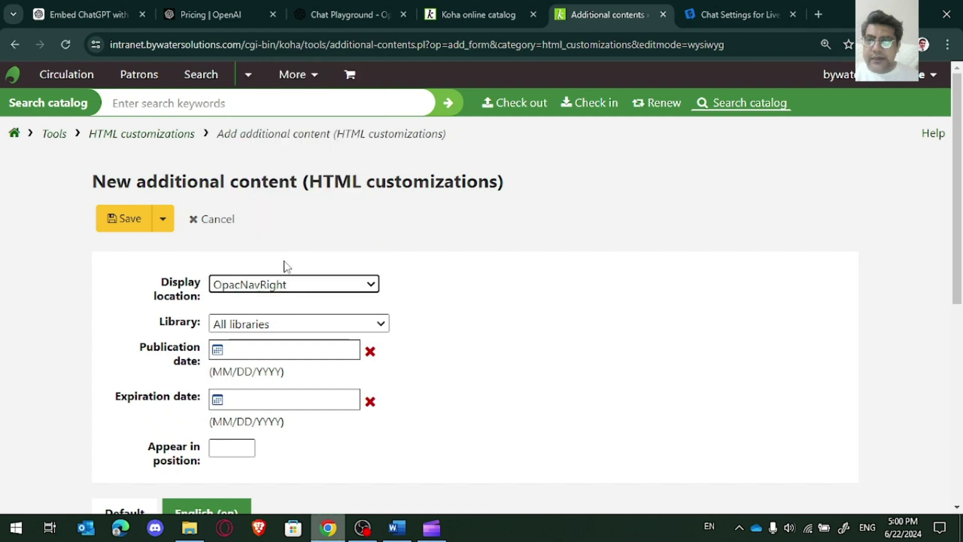
pyautogui.click(265, 351)
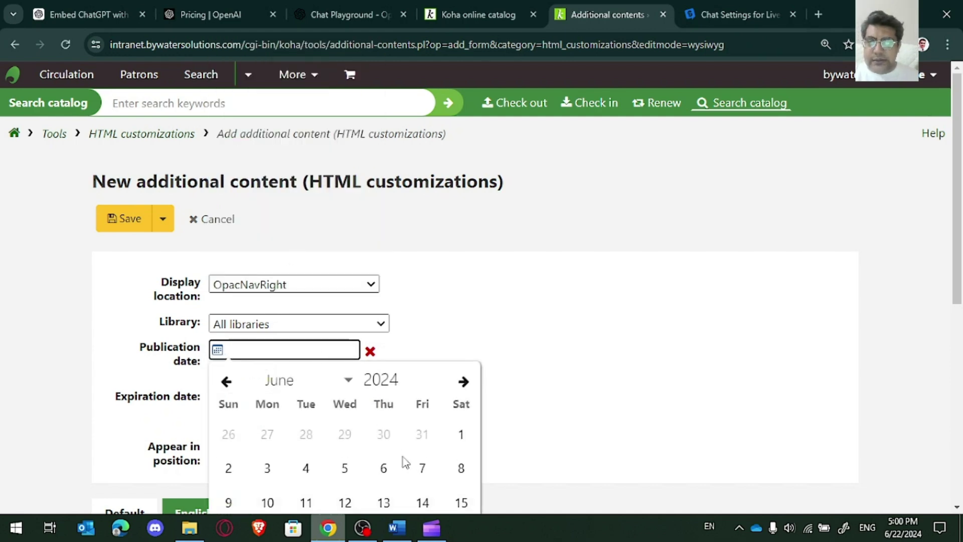
pyautogui.click(960, 205)
pyautogui.scroll(-2, 959, 206)
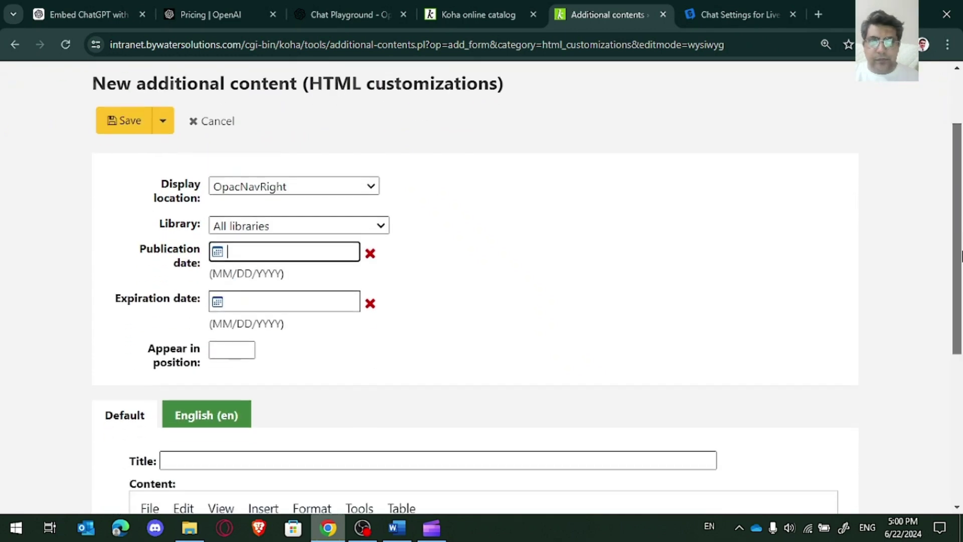
pyautogui.click(334, 250)
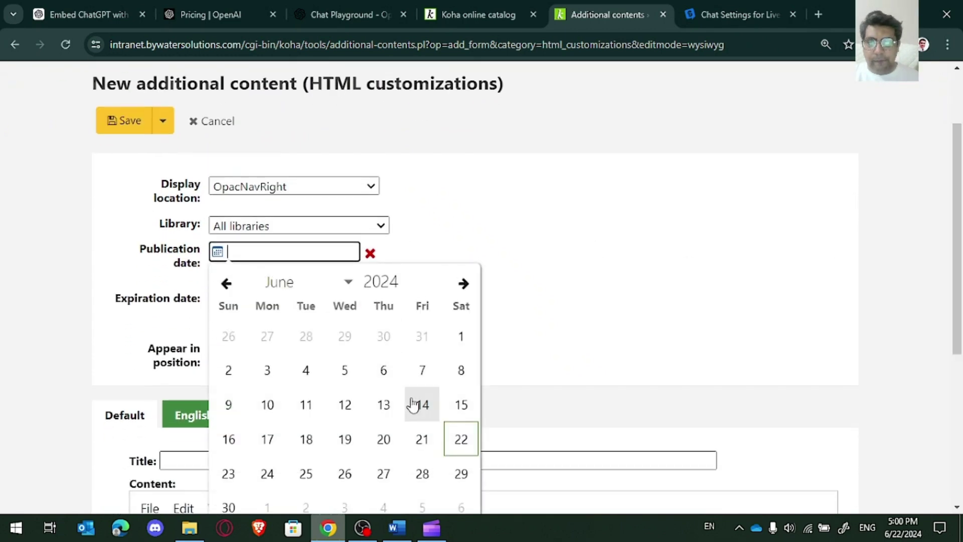
pyautogui.click(421, 437)
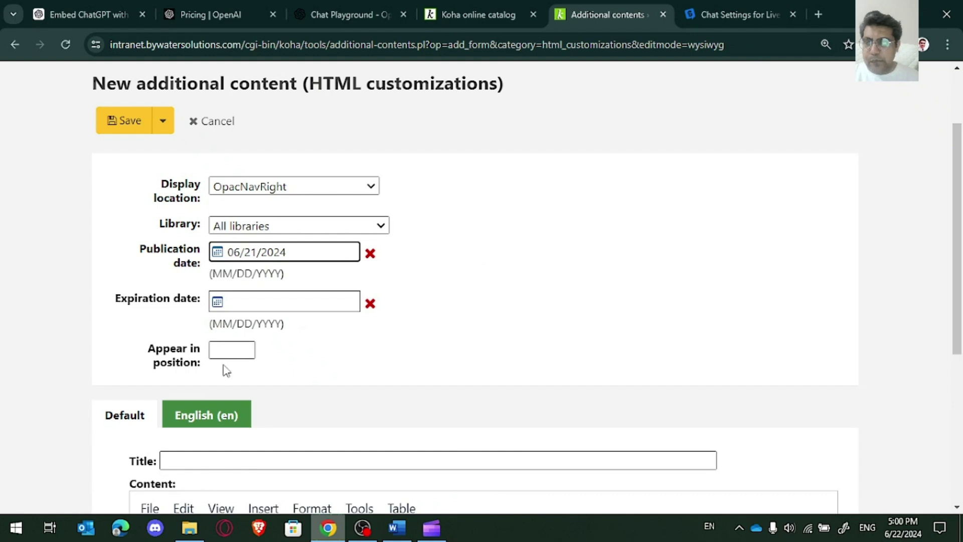
pyautogui.click(230, 348)
pyautogui.write('2')
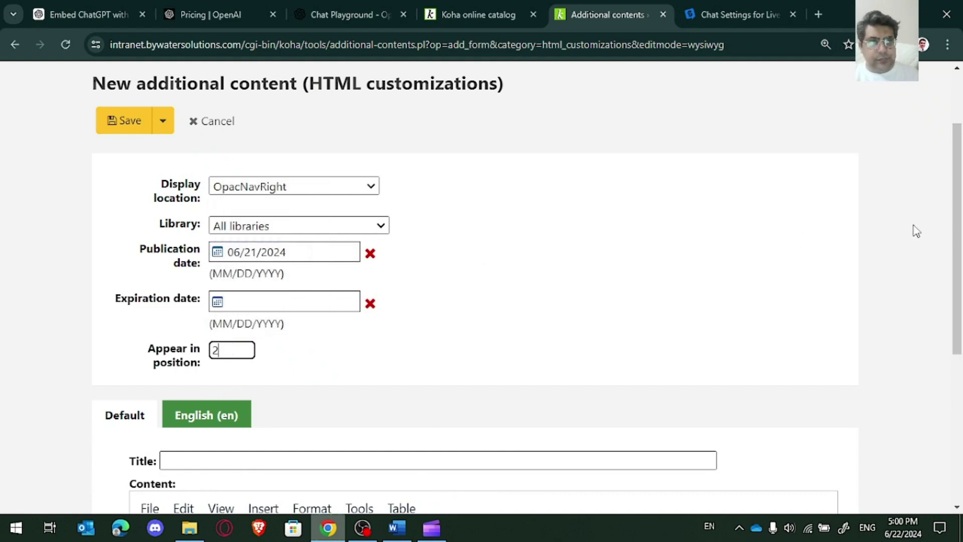
pyautogui.scroll(-3, 932, 319)
pyautogui.scroll(-1, 823, 331)
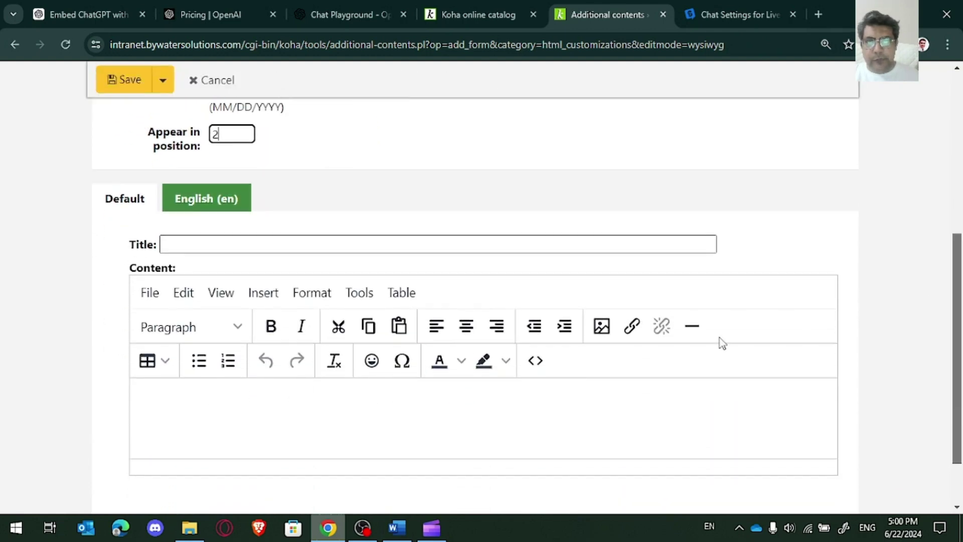
# Step: Title it 'Live Chat', paste the Social Intents script into its HTML source, and save
pyautogui.click(556, 245)
pyautogui.write('Live Chat')
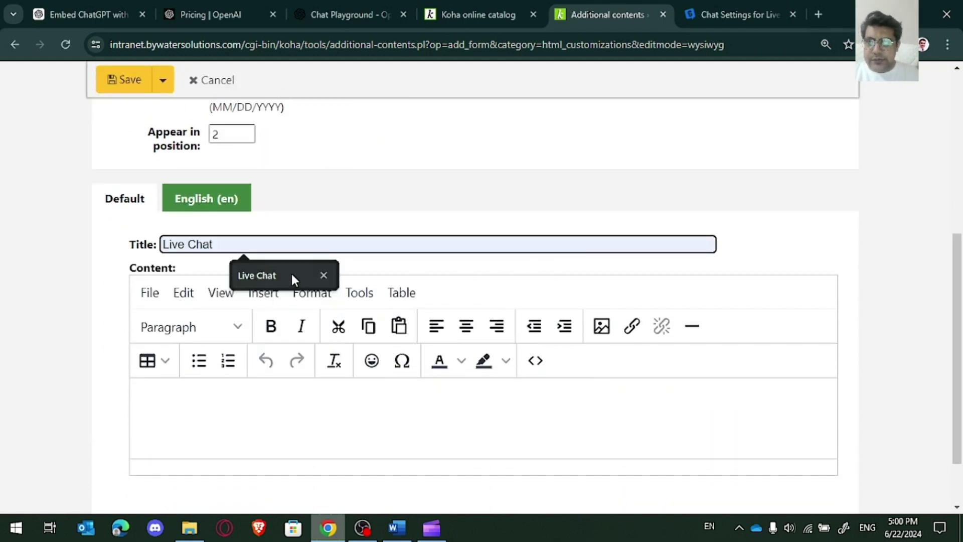
pyautogui.click(293, 279)
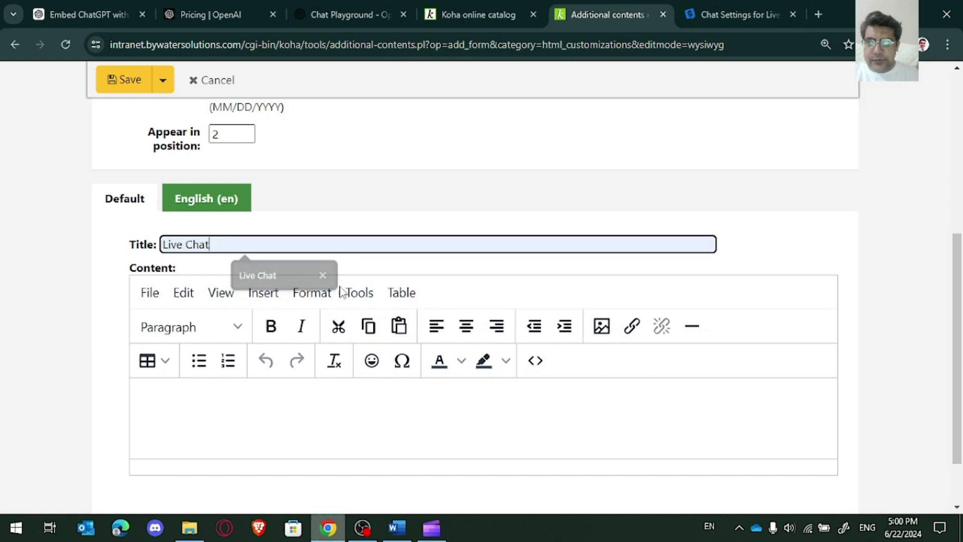
pyautogui.click(542, 361)
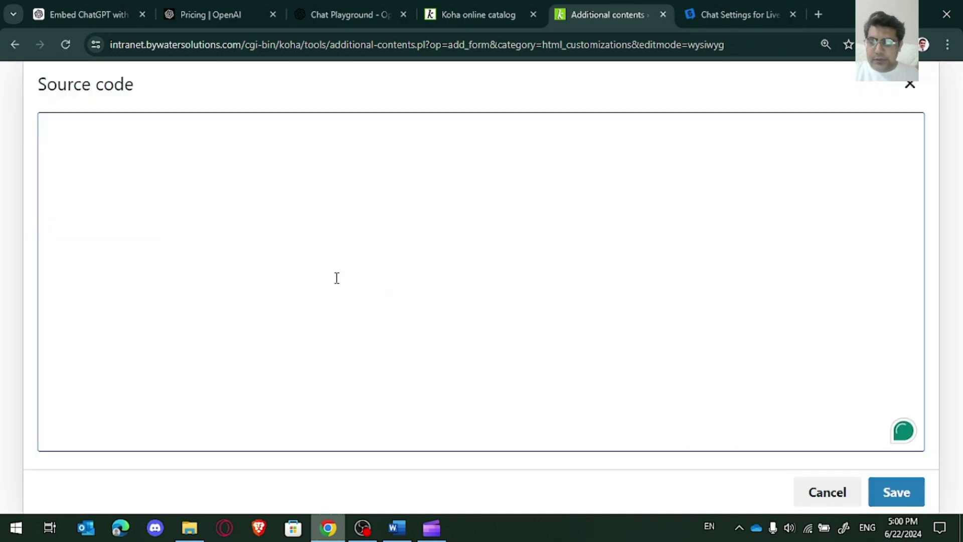
pyautogui.hotkey('ctrl', 'v')
pyautogui.click(889, 499)
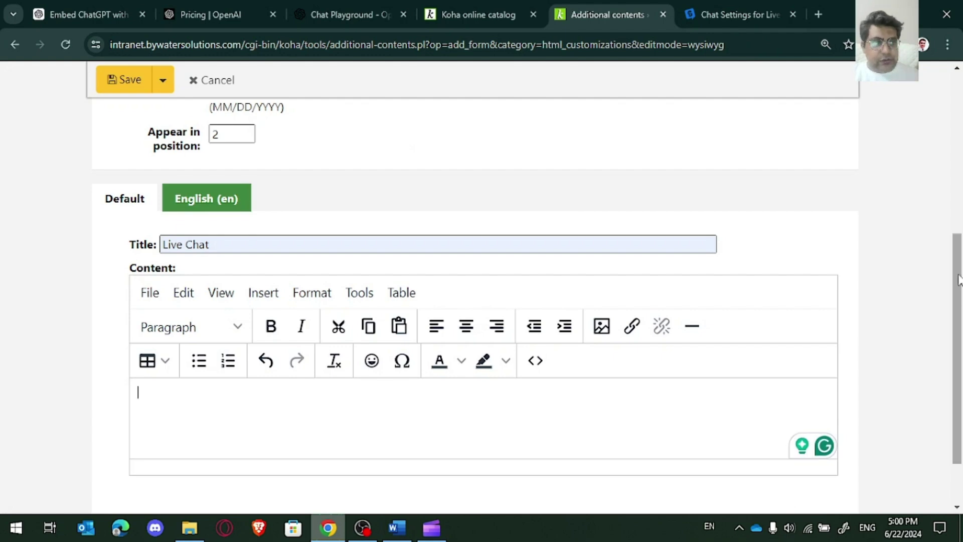
pyautogui.scroll(-2, 937, 404)
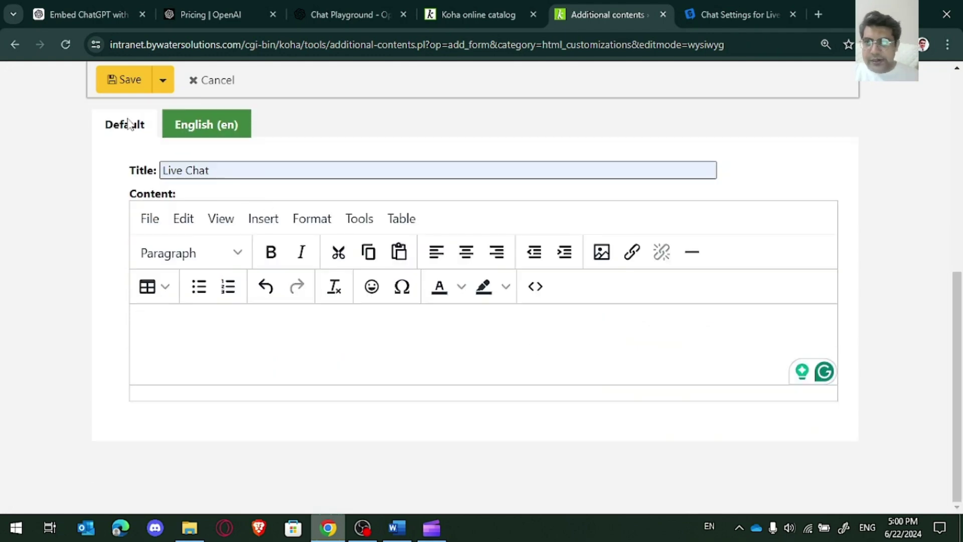
pyautogui.click(128, 81)
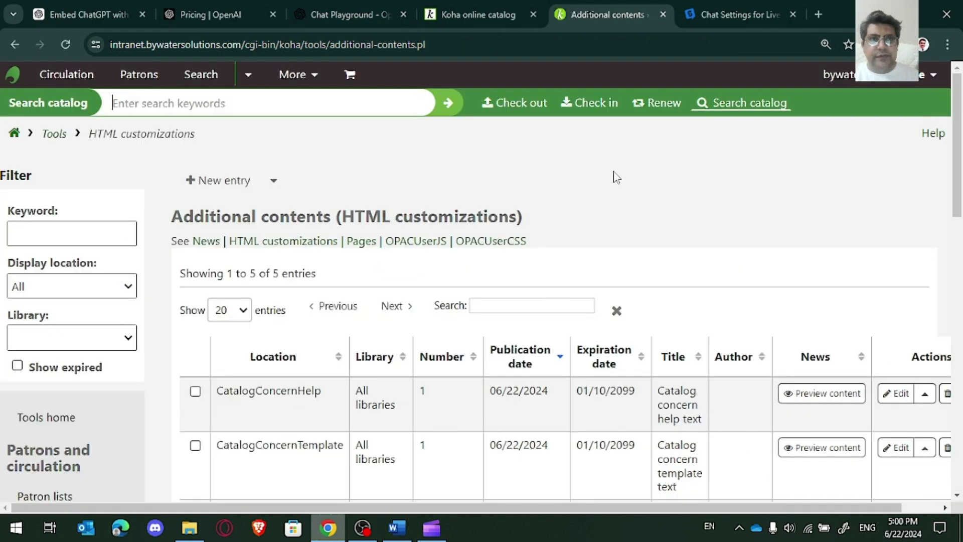
pyautogui.click(472, 14)
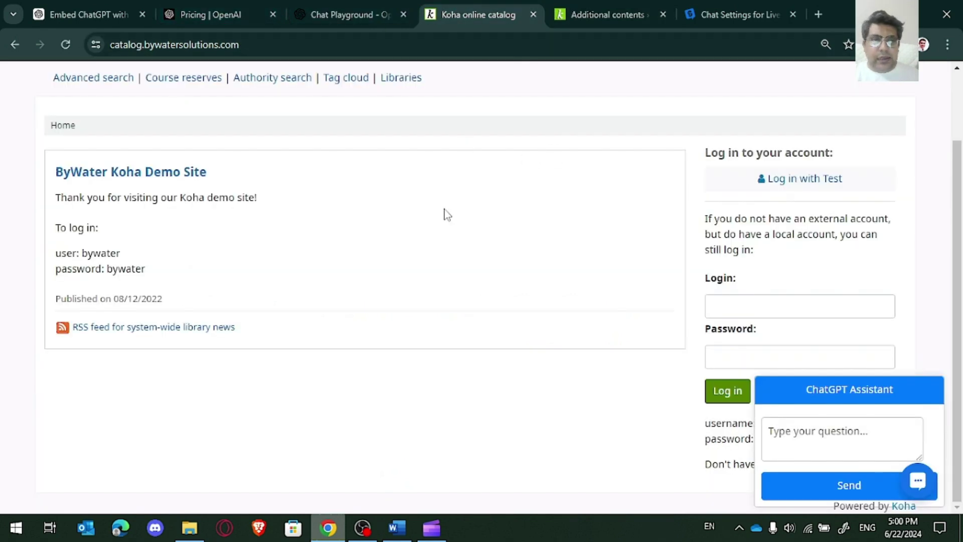
# Step: Clear the ChatGPT Assistant entry's publication date and save it so it stops showing
pyautogui.click(597, 12)
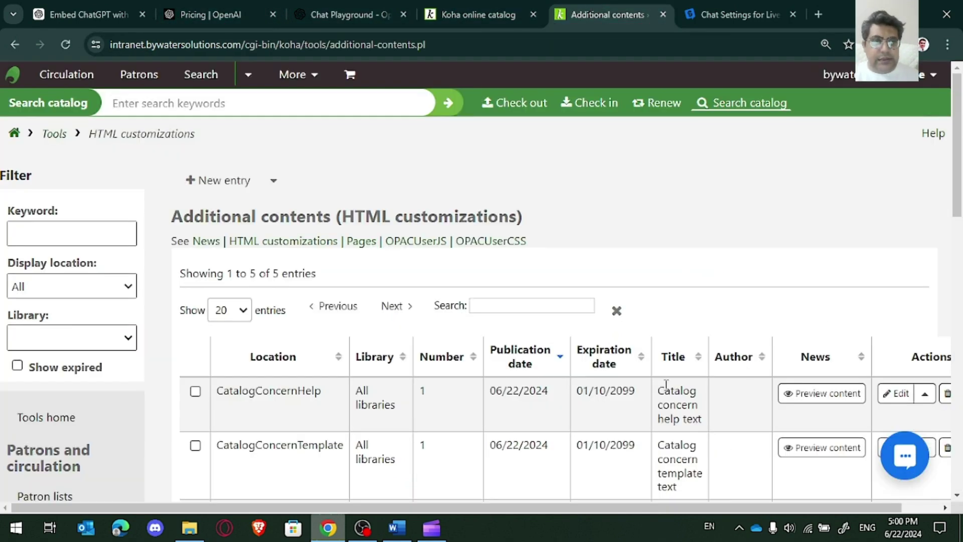
pyautogui.moveTo(953, 213); pyautogui.dragTo(953, 279)
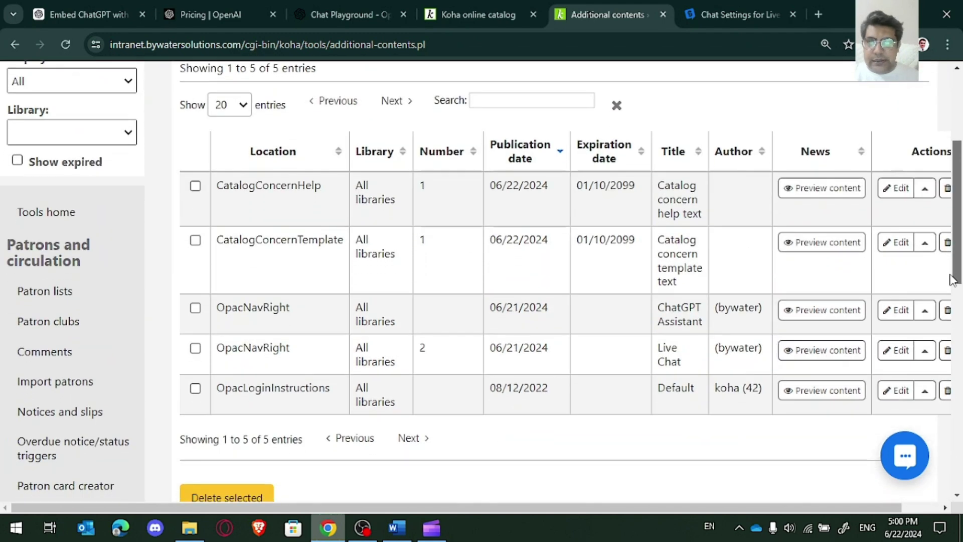
pyautogui.click(897, 317)
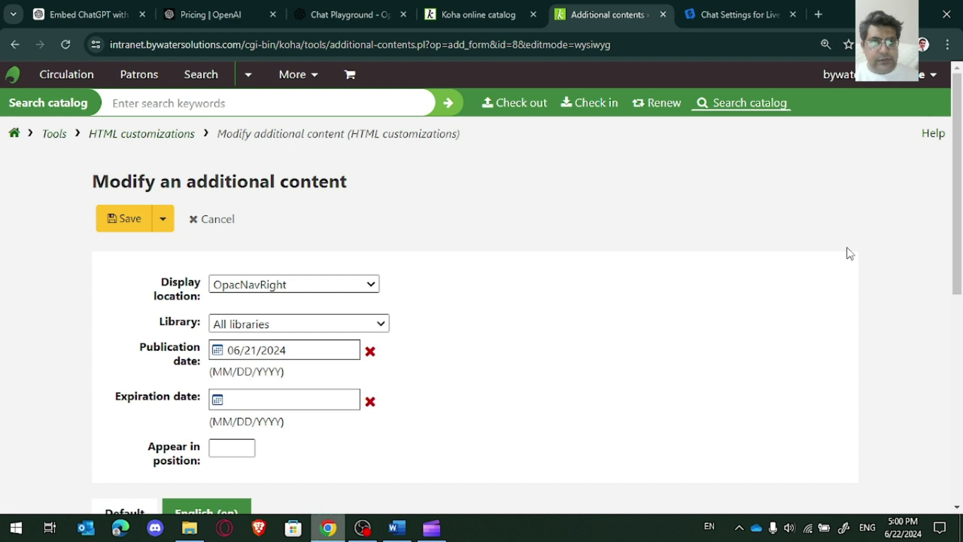
pyautogui.scroll(-4, 933, 276)
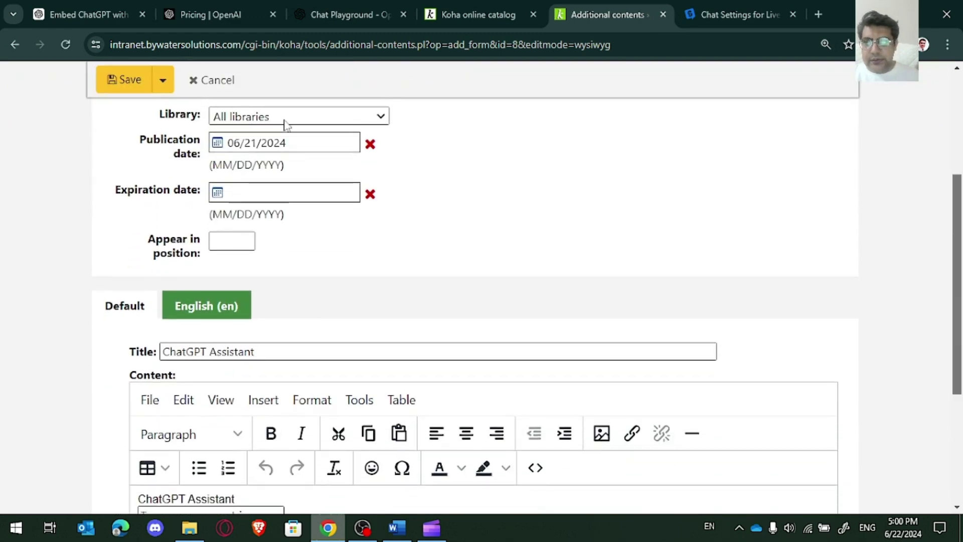
pyautogui.click(370, 144)
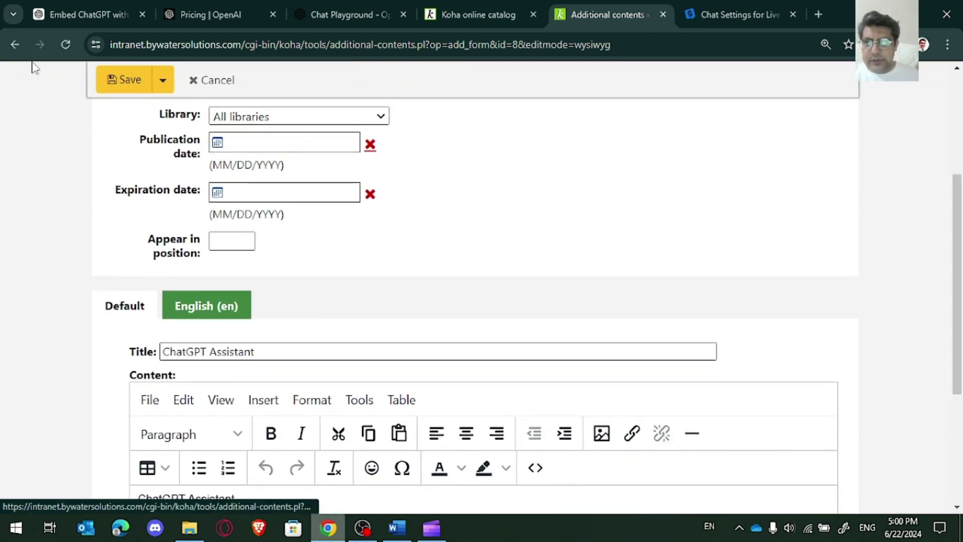
pyautogui.click(113, 83)
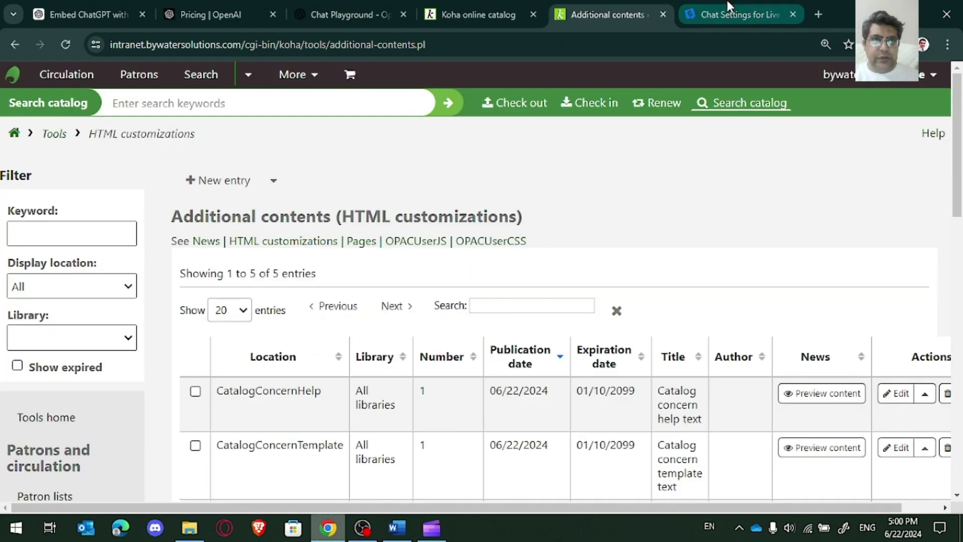
pyautogui.click(729, 6)
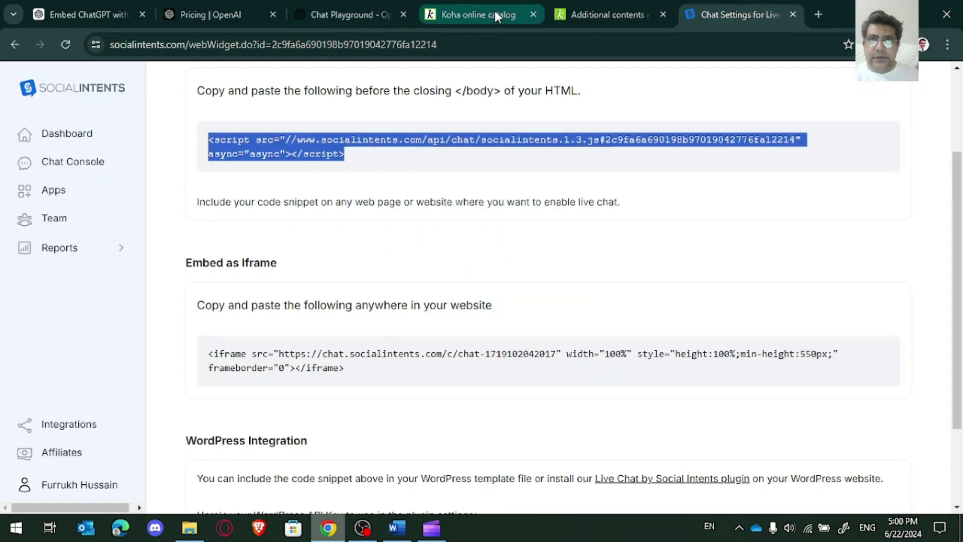
pyautogui.click(471, 6)
# Step: Reload the catalog, open the Live Chat, and fill in the visitor's name and test e-mail
pyautogui.click(67, 42)
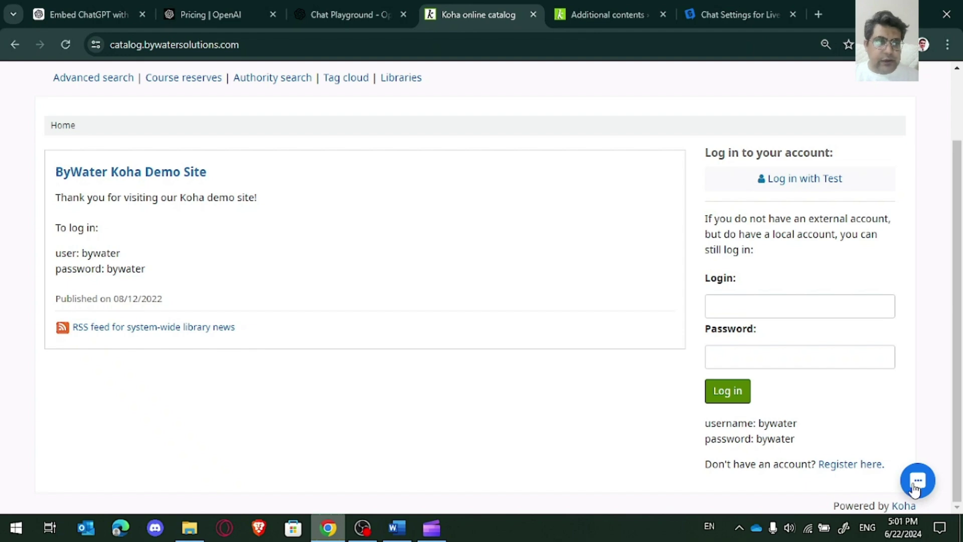
pyautogui.click(915, 482)
pyautogui.click(786, 263)
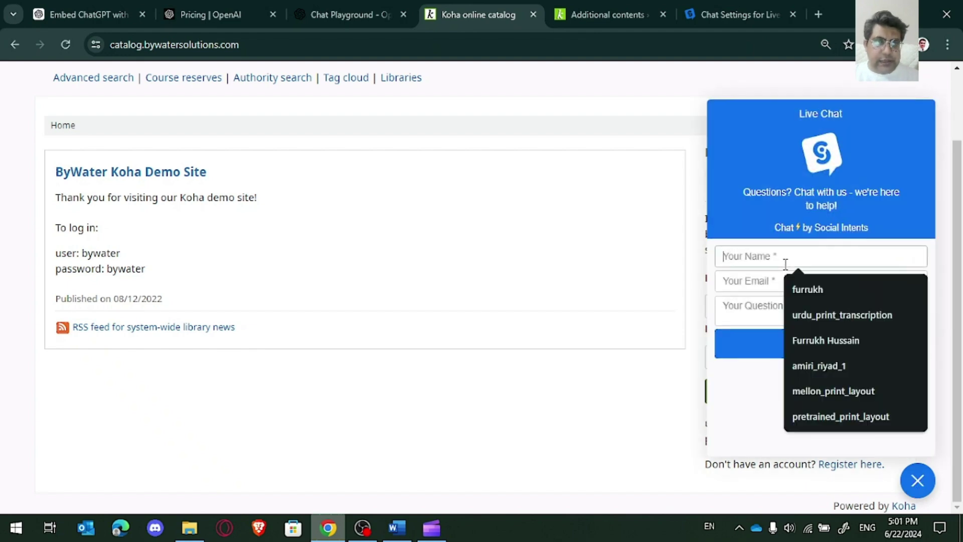
pyautogui.click(812, 287)
pyautogui.click(756, 281)
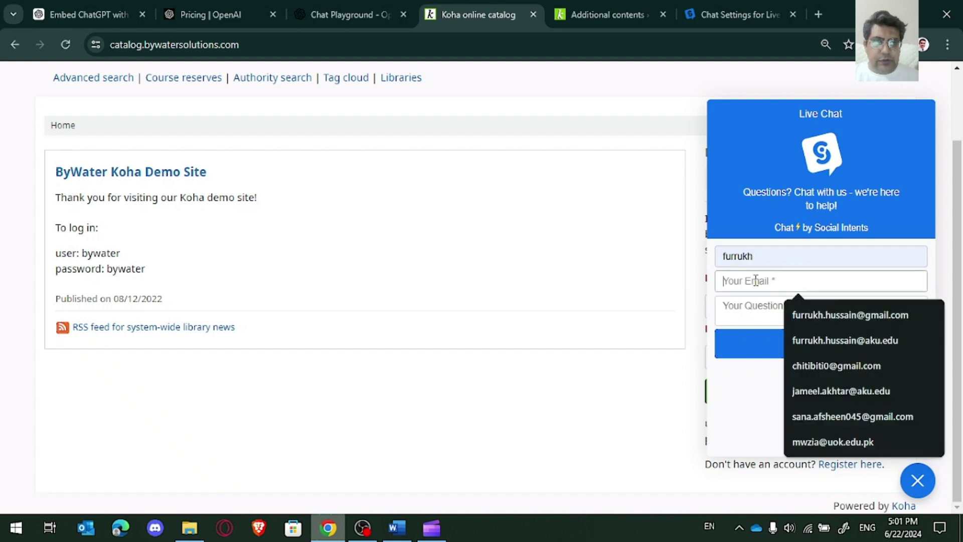
pyautogui.write('test')
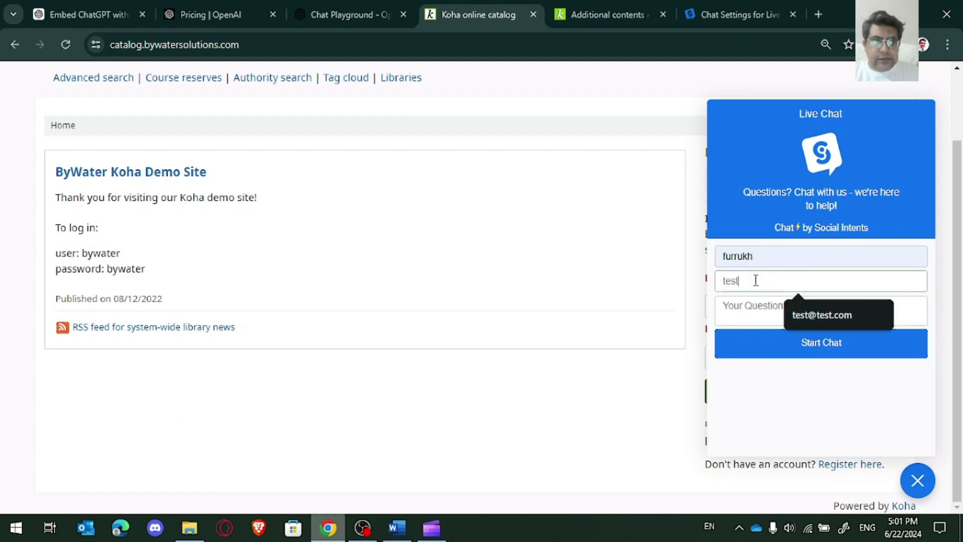
pyautogui.press('Down')
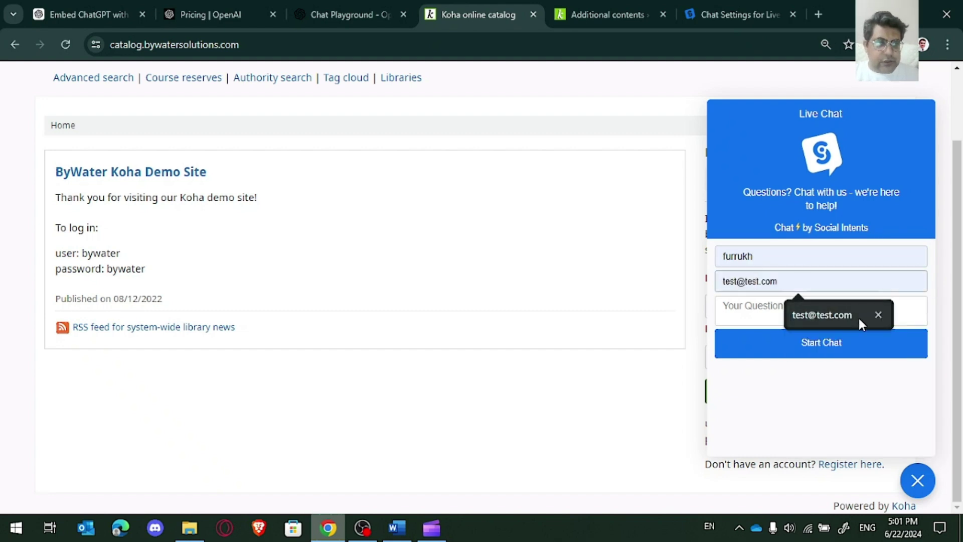
pyautogui.click(847, 317)
# Step: Ask 'Hello can you provide me book informatio' and start the chat
pyautogui.click(728, 304)
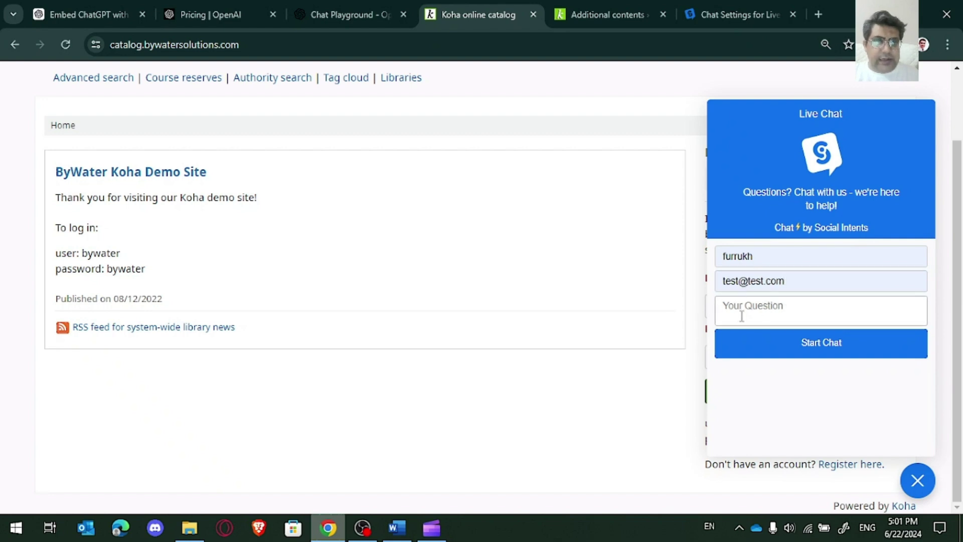
pyautogui.write('Hel')
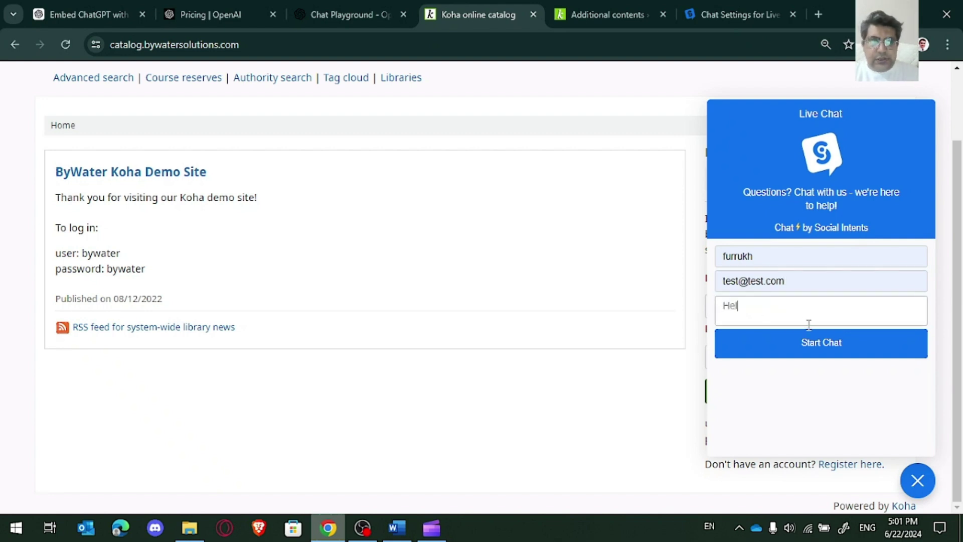
pyautogui.write('lo can ')
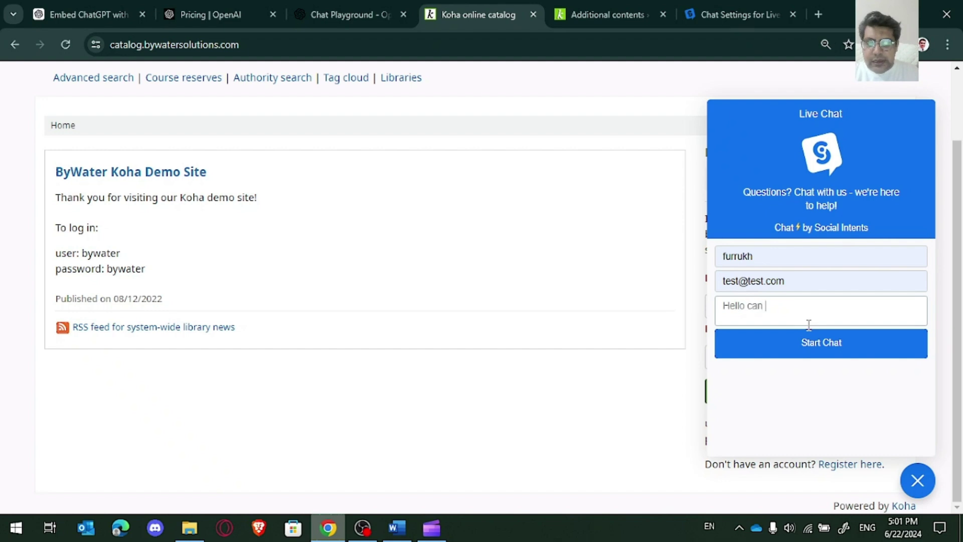
pyautogui.write('you prov')
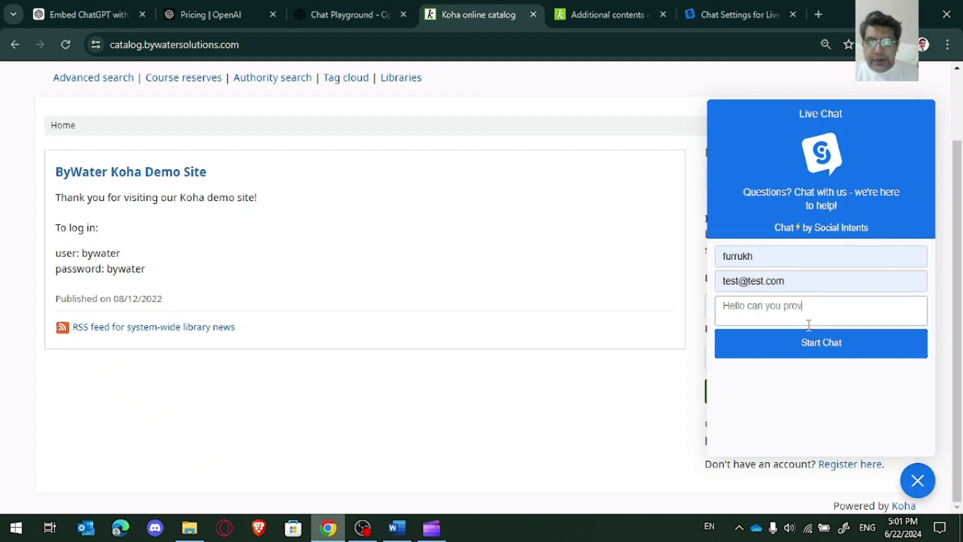
pyautogui.write('ide me boo')
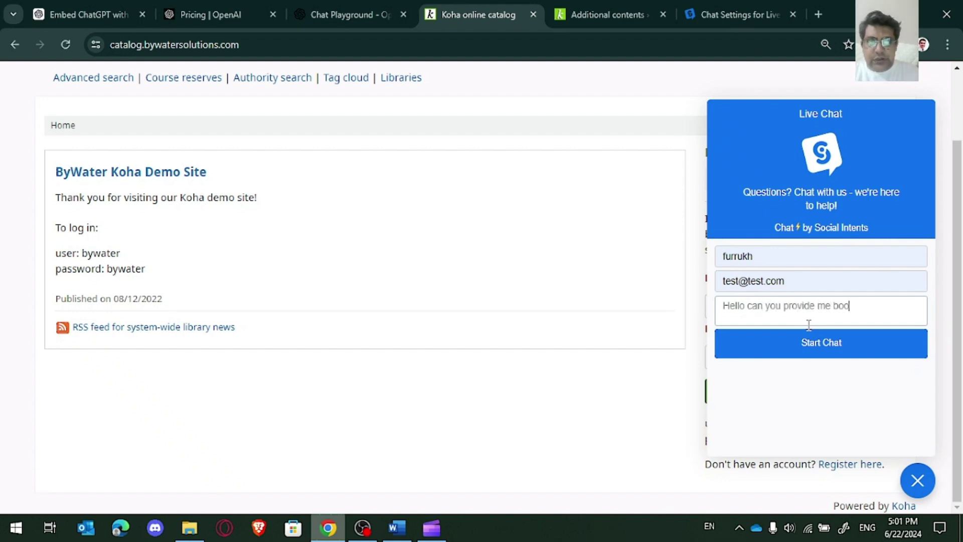
pyautogui.write('k information')
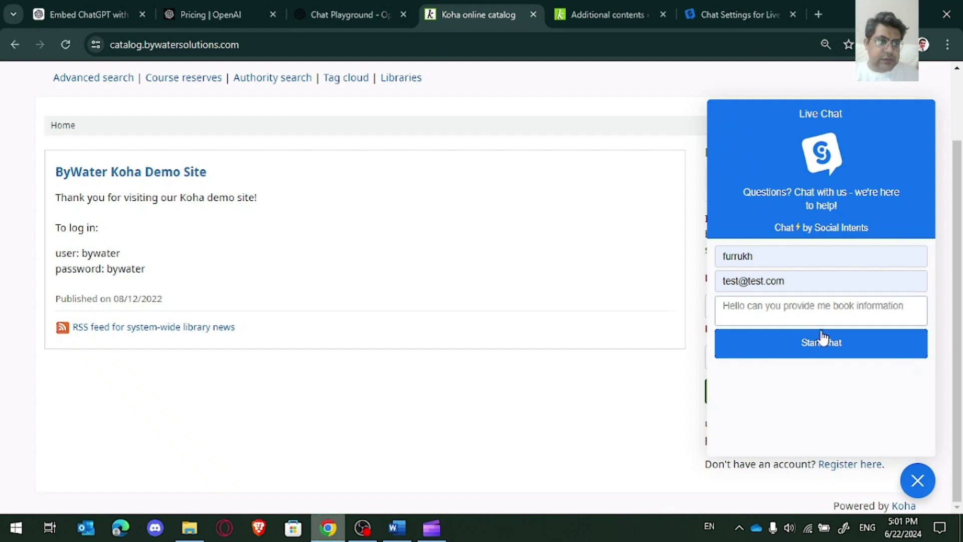
pyautogui.click(828, 343)
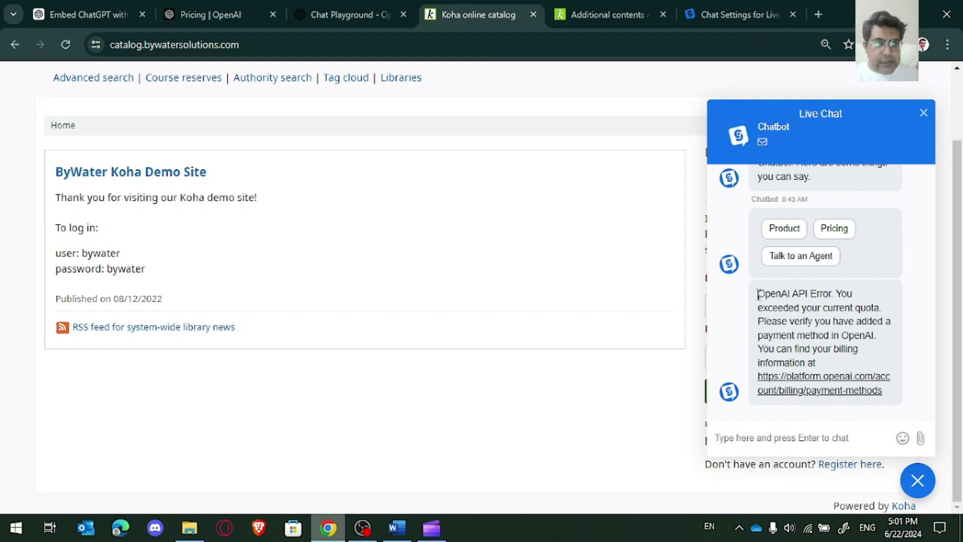
# Step: Select the full OpenAI API quota-exceeded error text in the chat reply
pyautogui.moveTo(759, 295); pyautogui.dragTo(886, 335)
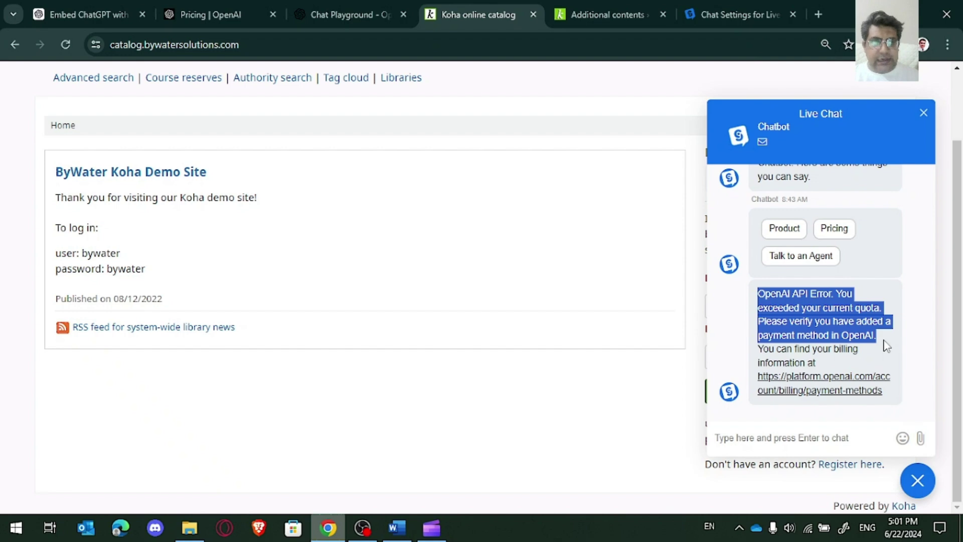
pyautogui.moveTo(884, 341); pyautogui.dragTo(884, 397)
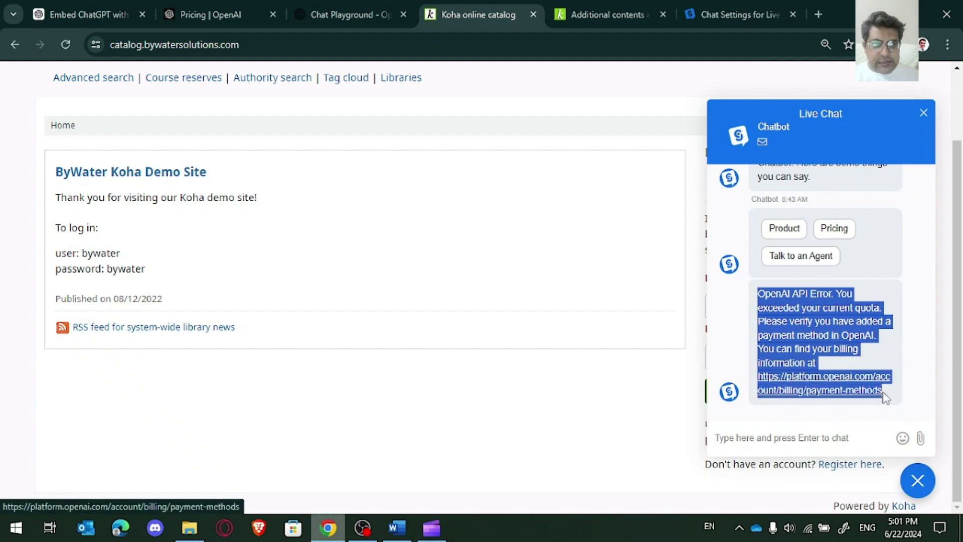